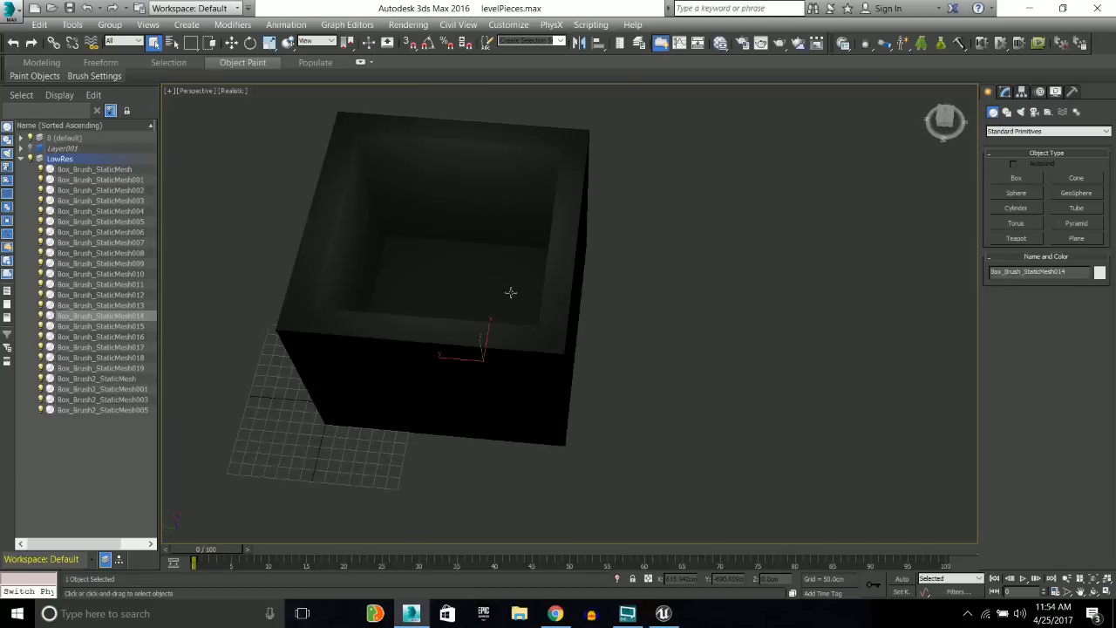
Select the twelve box brush meshes on the right-hand side of the box room and hide them
scroll(634, 167, down, 1)
drag(647, 144, 470, 410)
alt+middle_drag(470, 409, 106, 231)
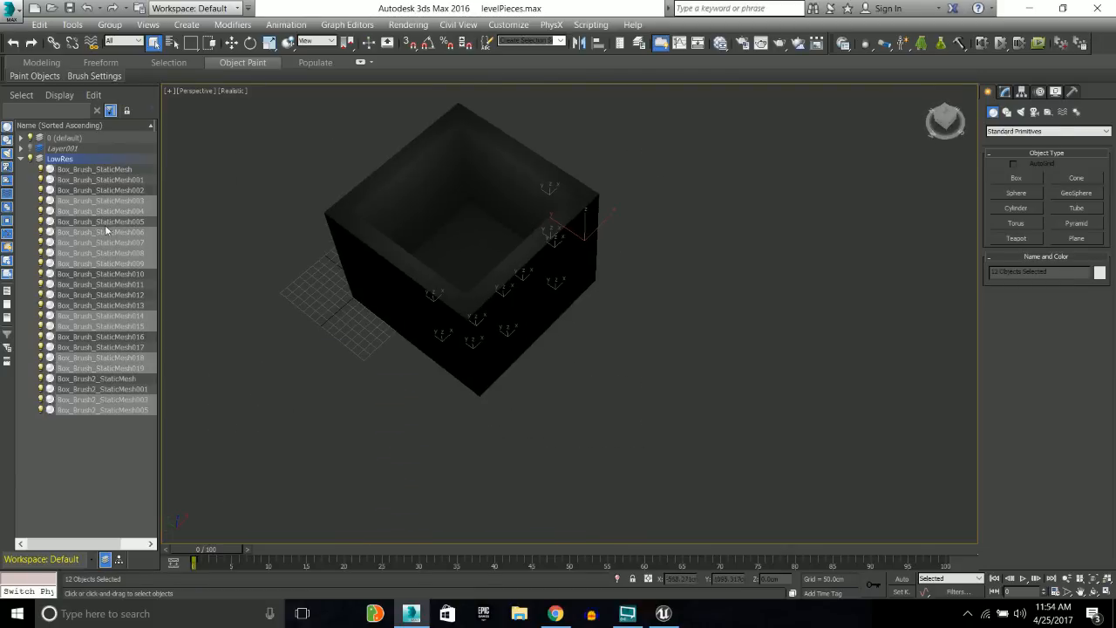
click(41, 202)
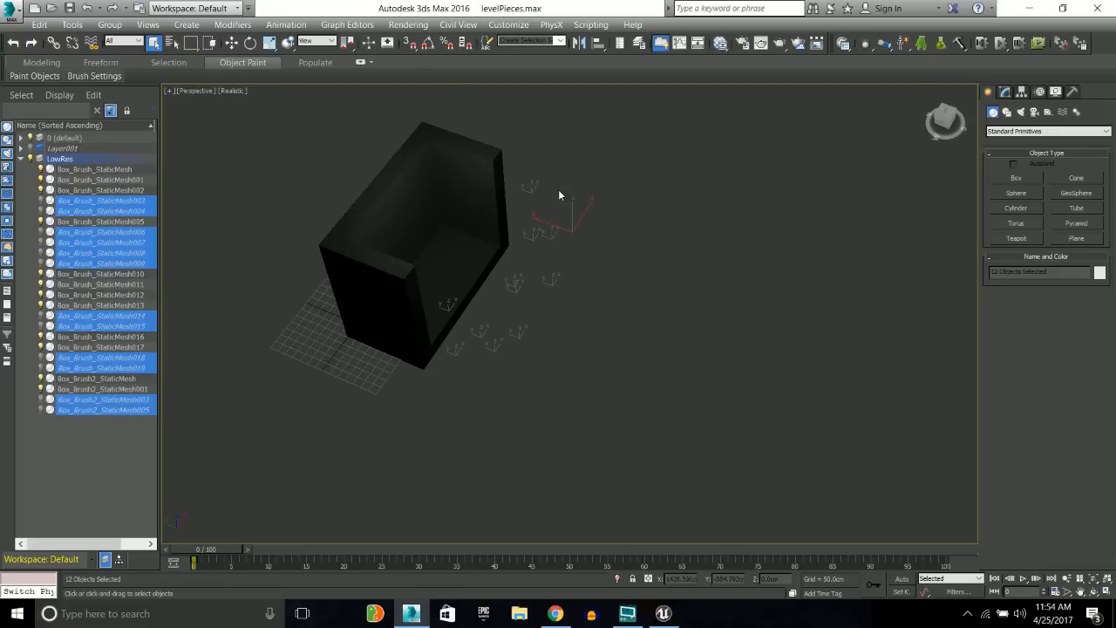
From the top view, select the six floor and side pieces in front of the back wall and hide them
key(t)
scroll(563, 295, down, 10)
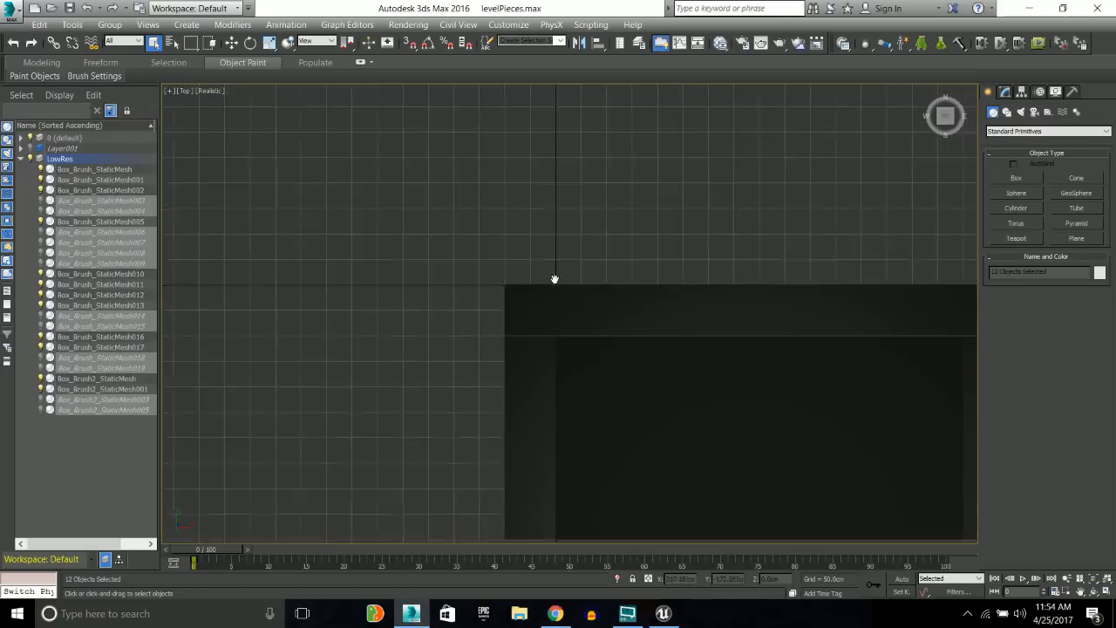
drag(889, 463, 306, 305)
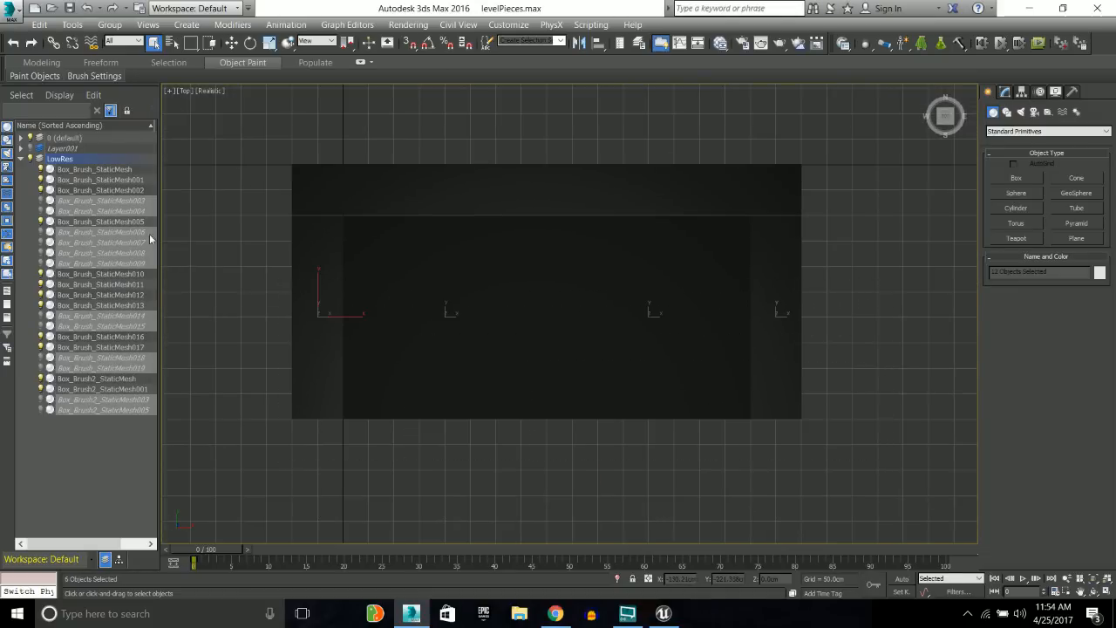
click(41, 190)
Examine the remaining back wall and its alignment to the grid in the front, top and perspective views
key(f)
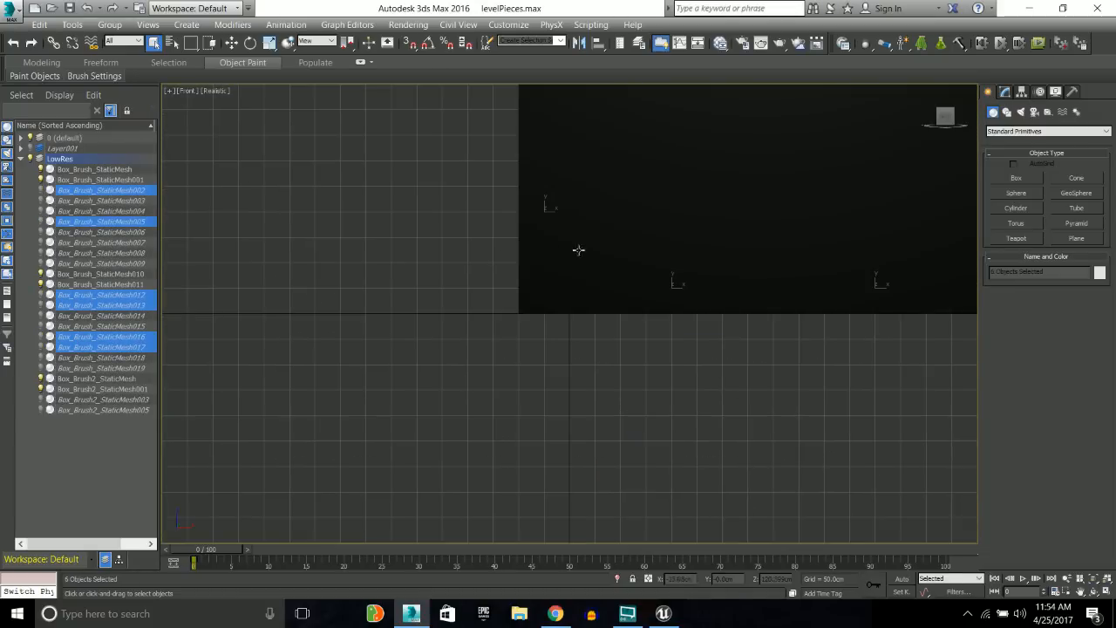
scroll(529, 307, down, 5)
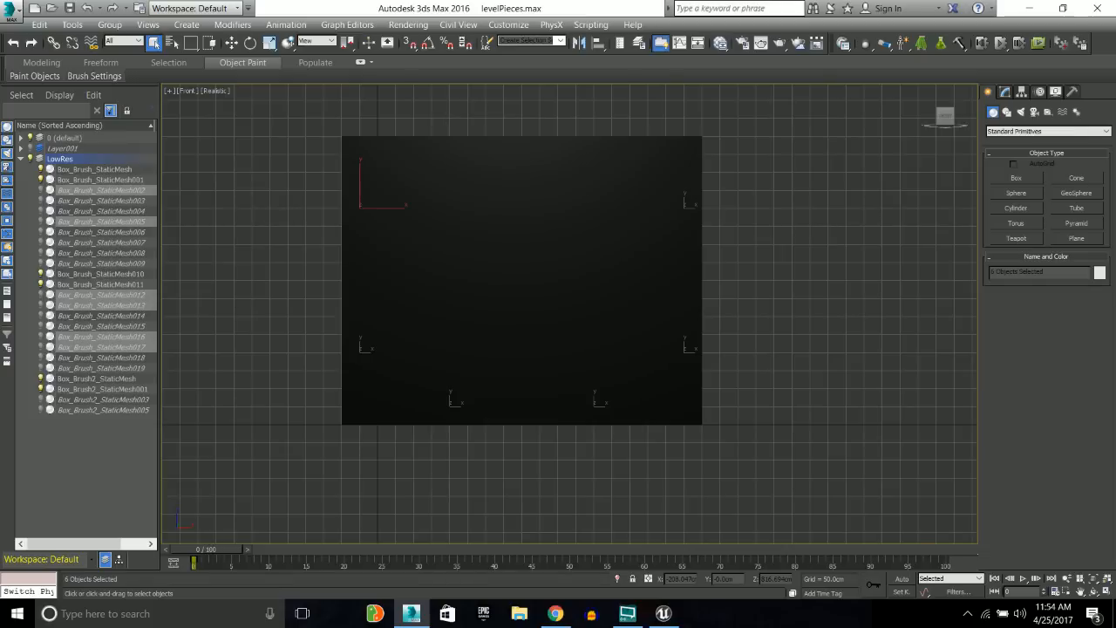
key(alt+Tab)
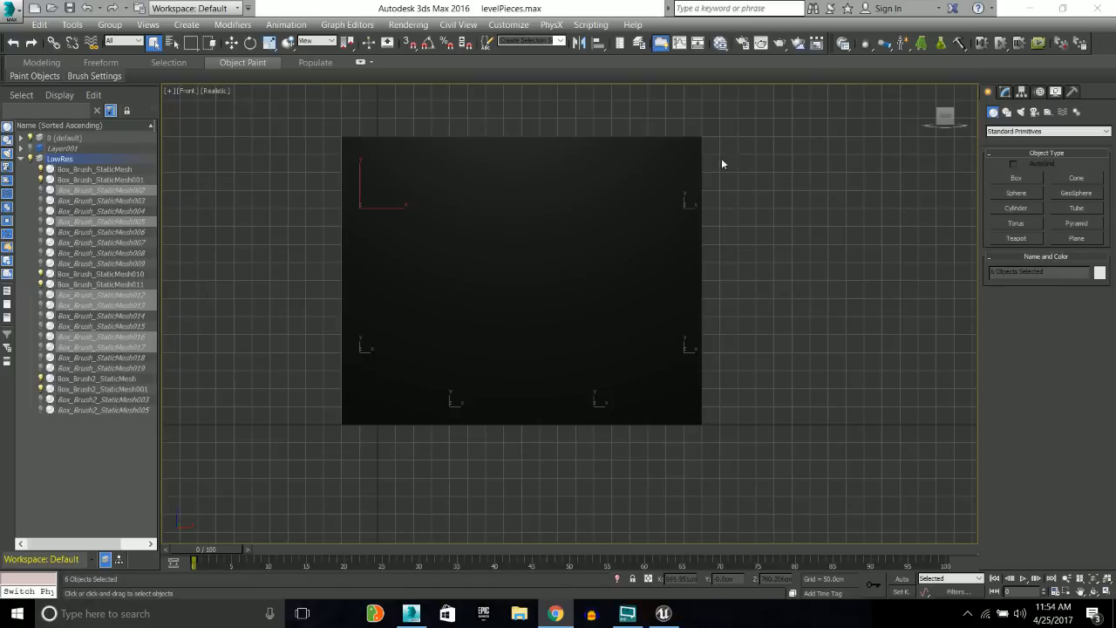
middle_drag(772, 217, 790, 222)
key(t)
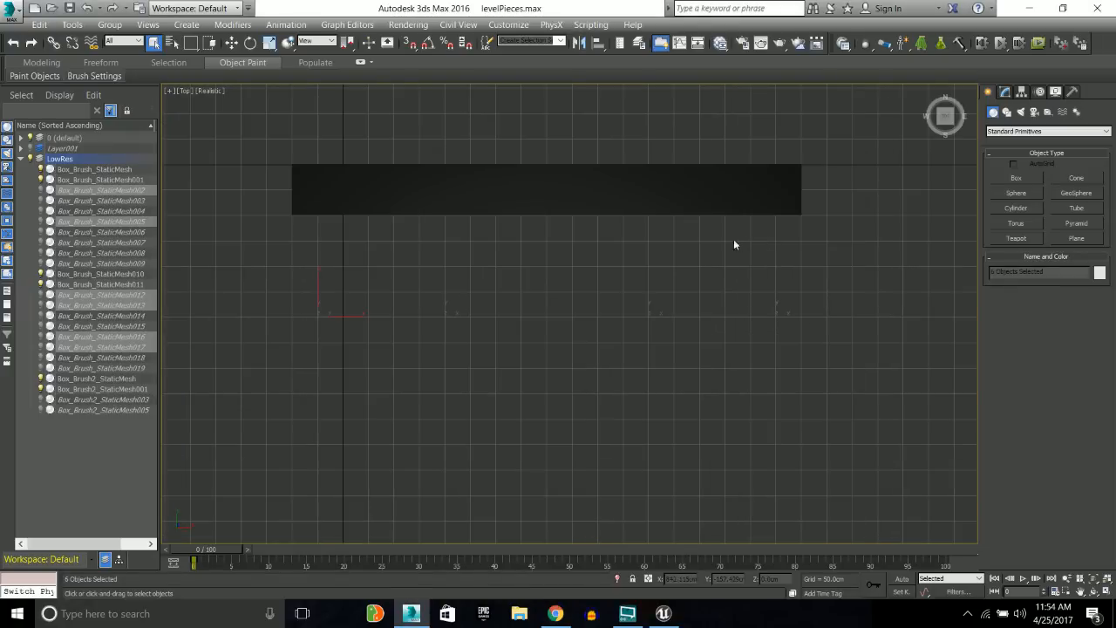
key(p)
scroll(642, 271, down, 3)
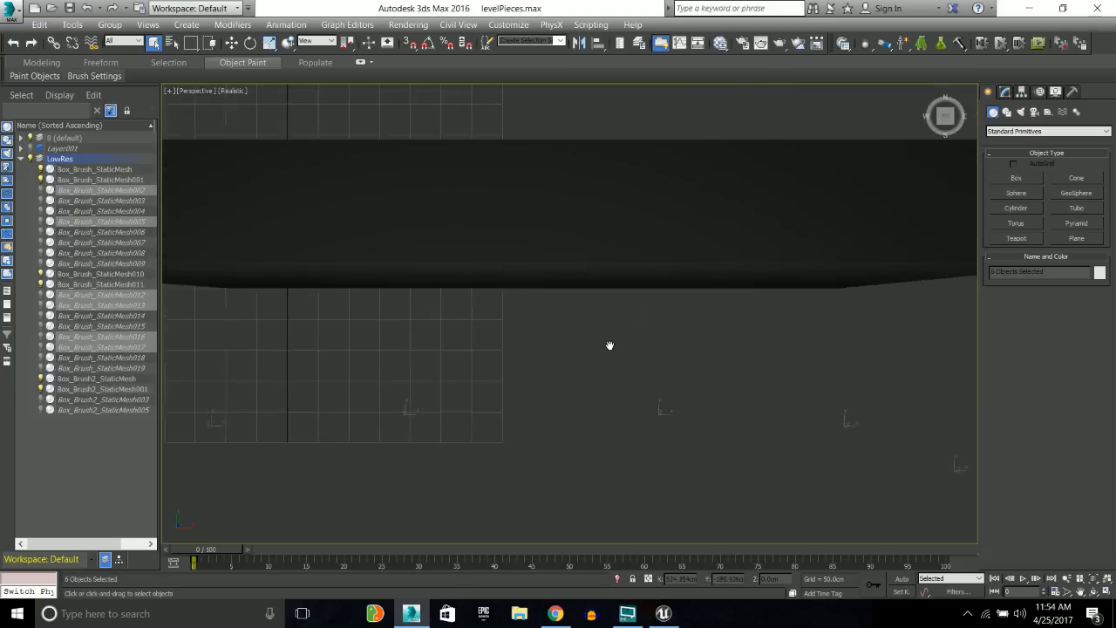
alt+middle_drag(641, 271, 649, 295)
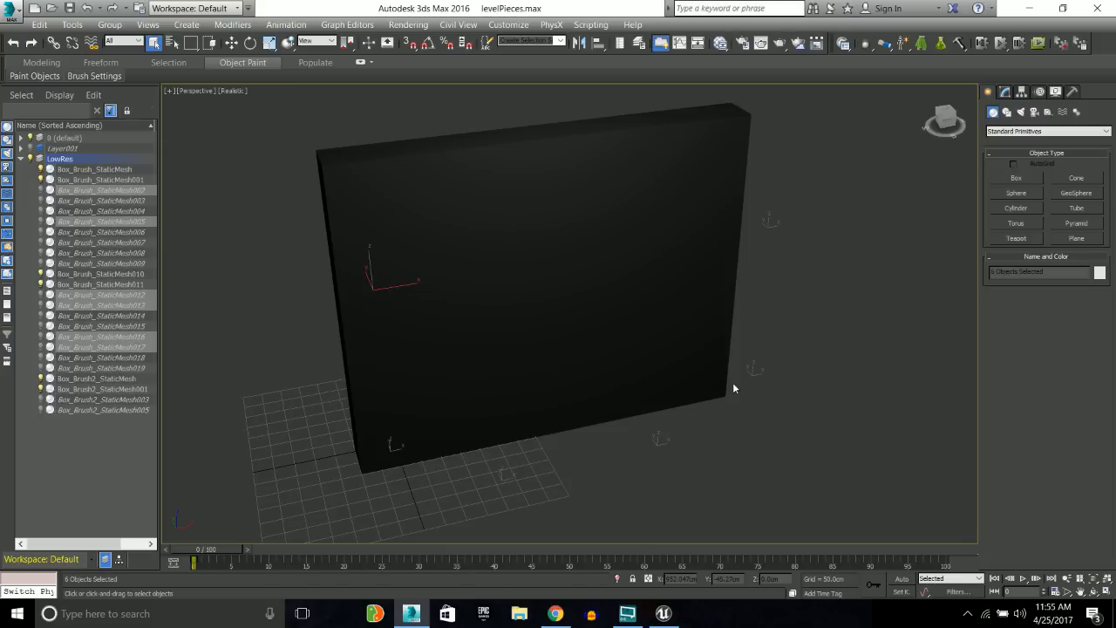
middle_drag(585, 332, 655, 299)
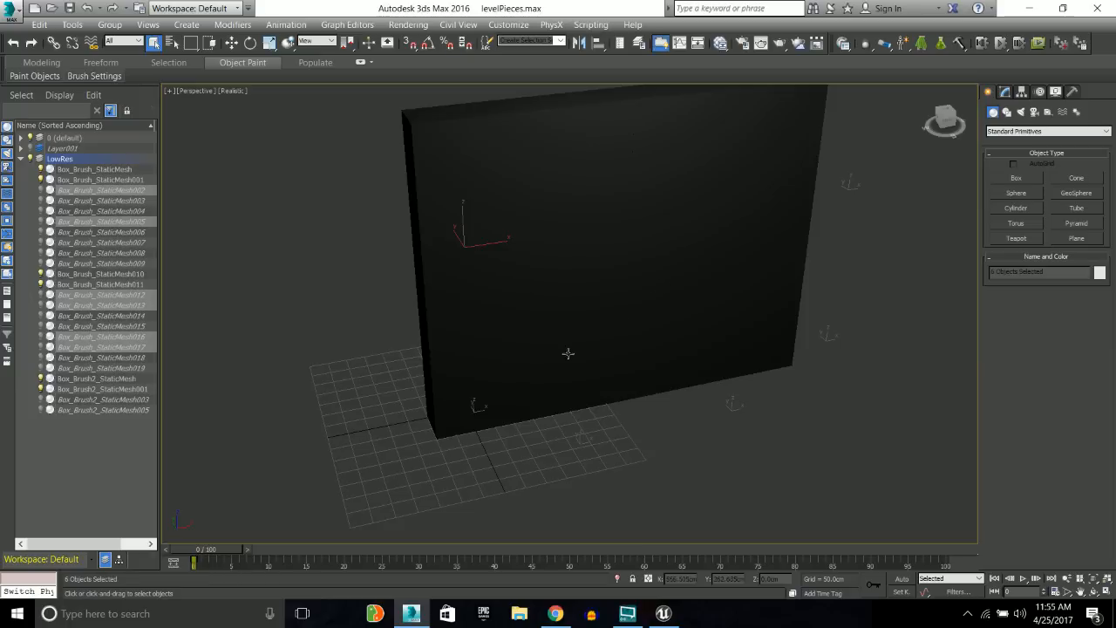
Review the snap options and the home grid dimensions in the Grid and Snap Settings
right_click(410, 46)
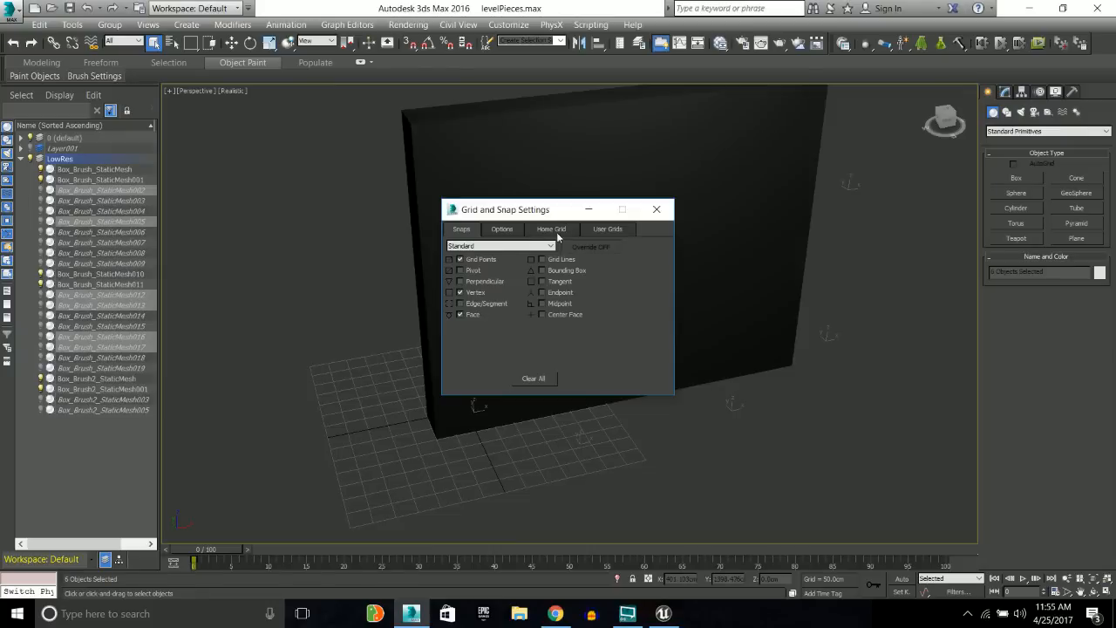
drag(551, 208, 573, 208)
click(524, 228)
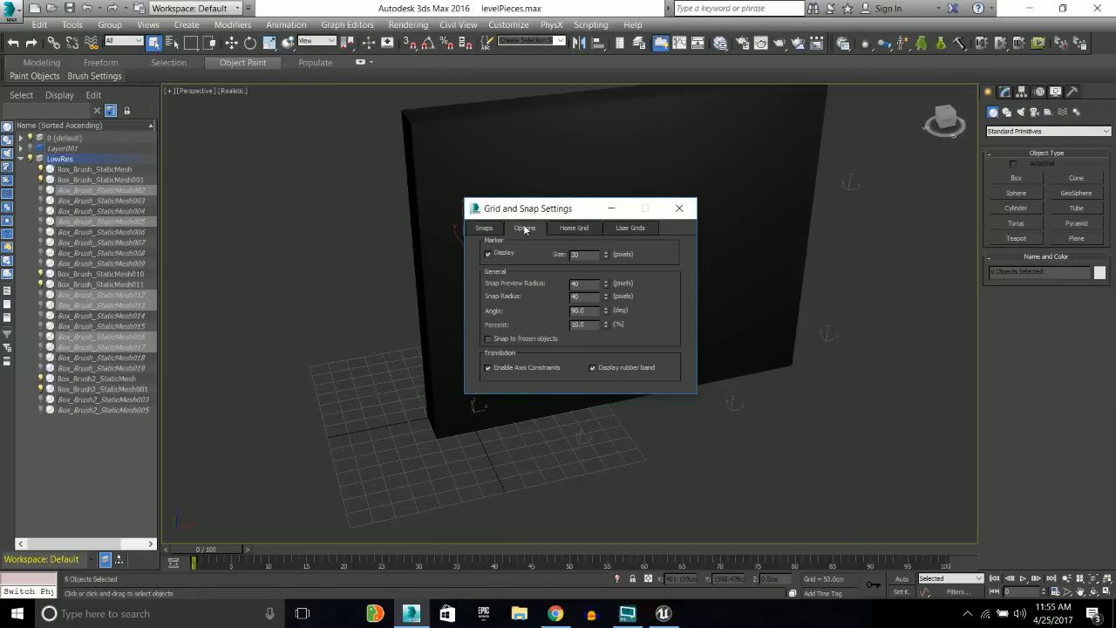
click(574, 229)
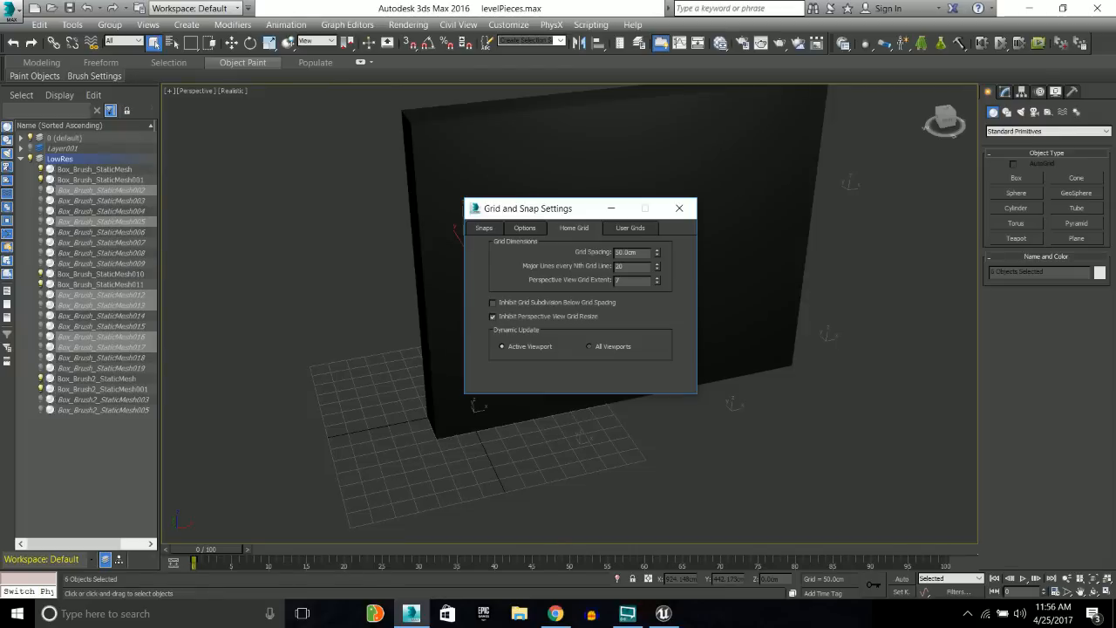
key(alt+Tab)
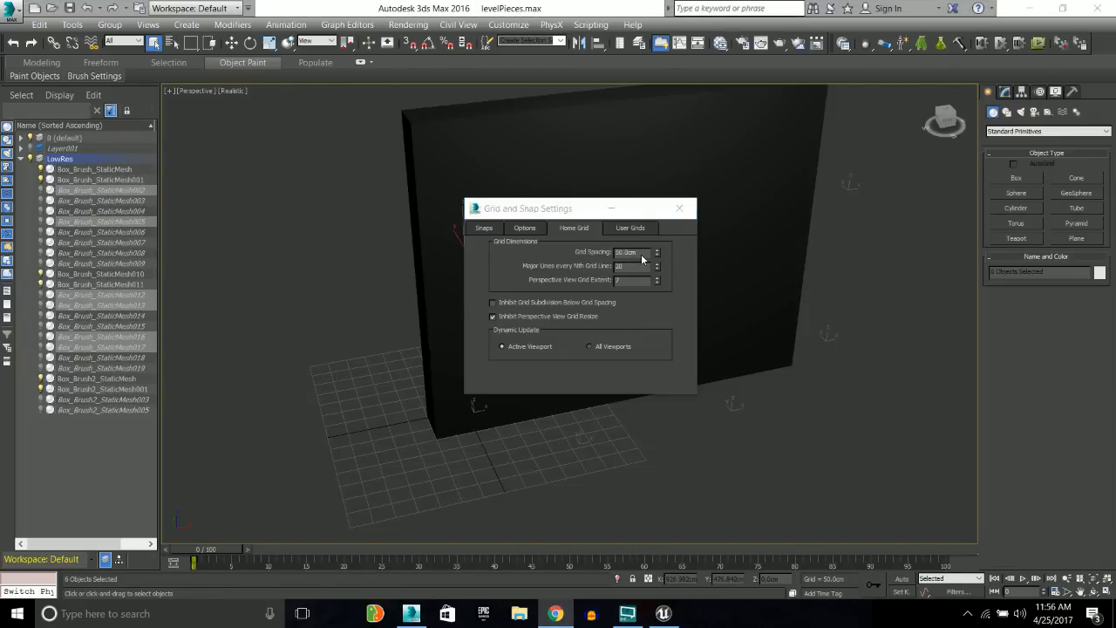
Switch to Unreal Editor to check the position grid snap sizes, and return to 3ds Max to compare the home grid spacing
click(663, 613)
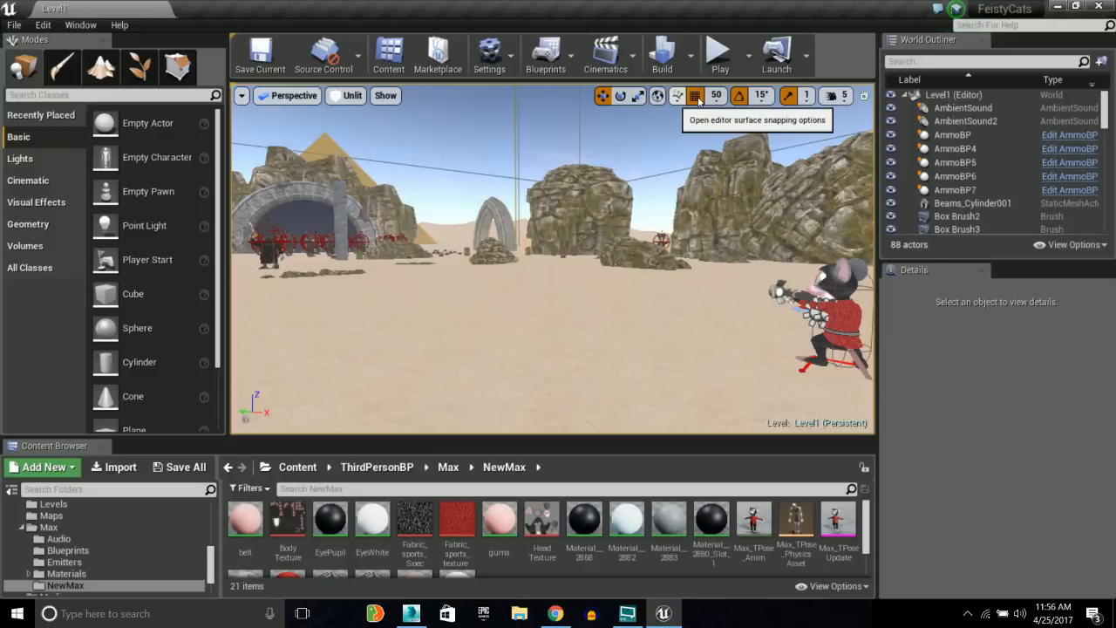
click(715, 95)
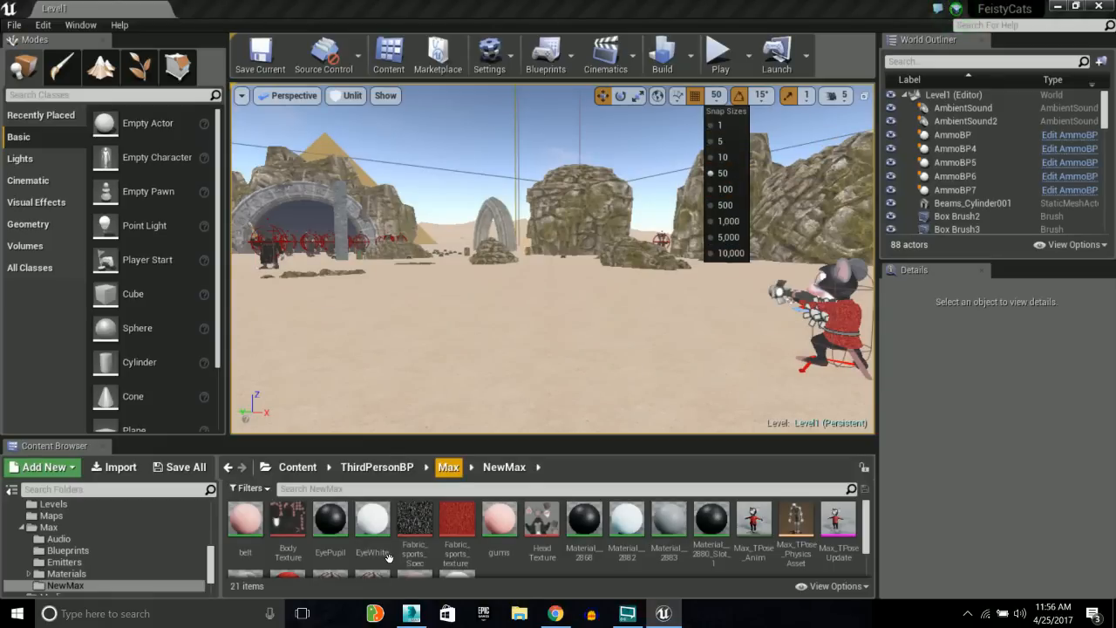
click(411, 613)
drag(601, 215, 622, 163)
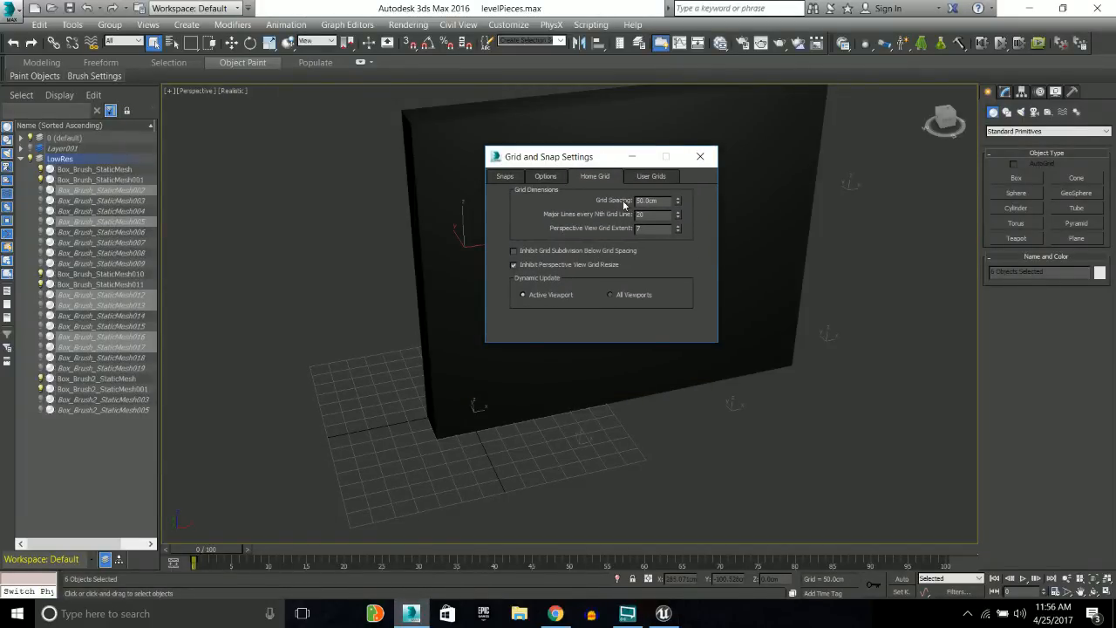
Switch to Unreal Editor and set the position grid snap size to 50
click(664, 614)
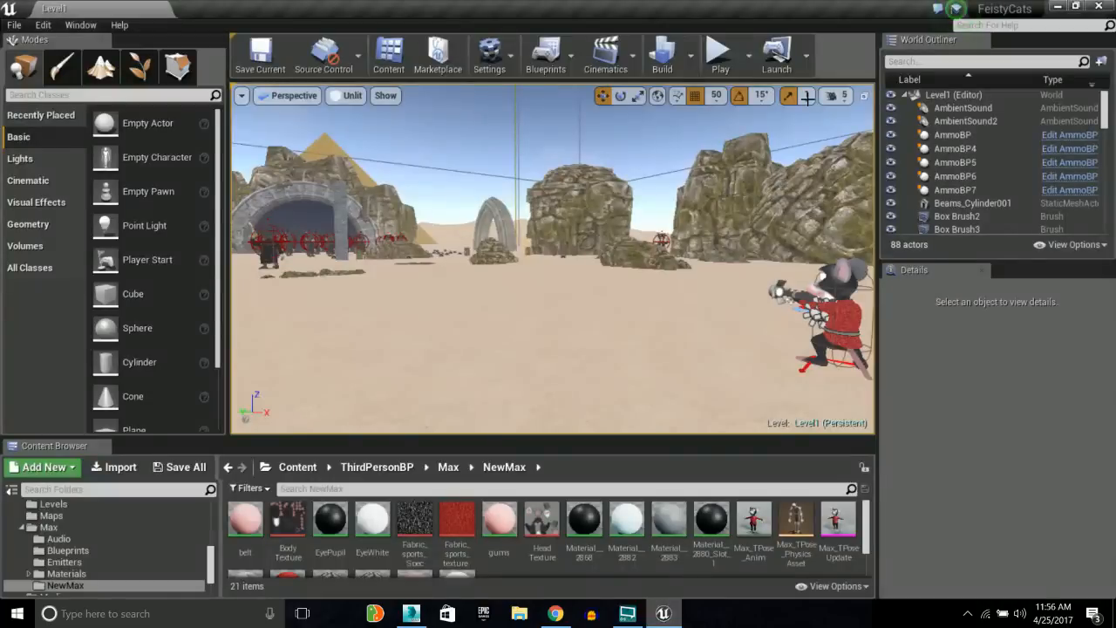
click(717, 99)
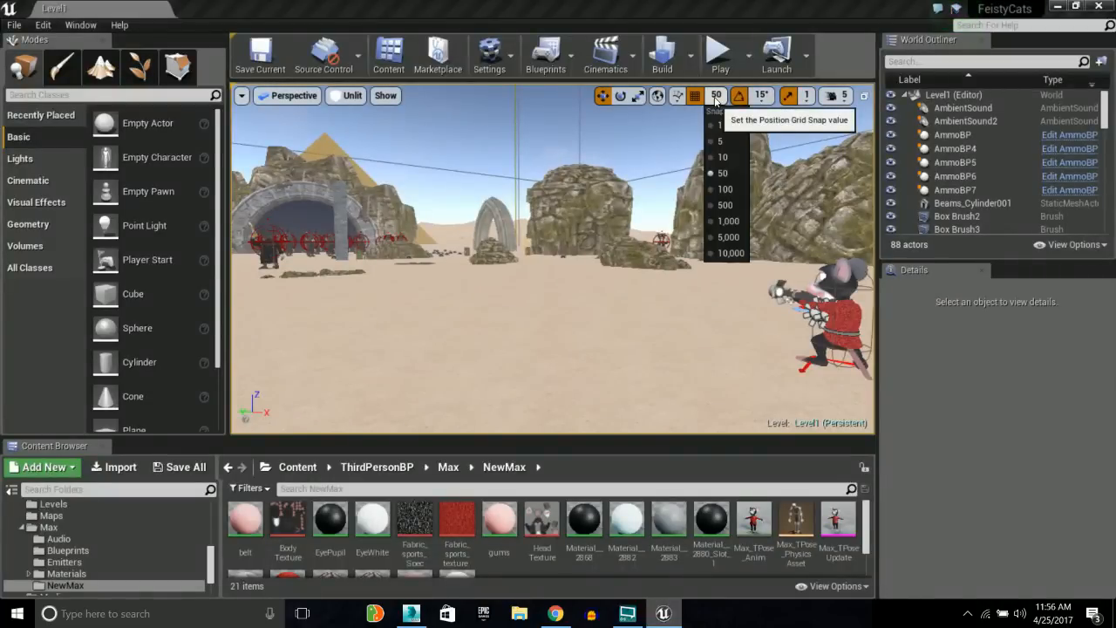
click(723, 176)
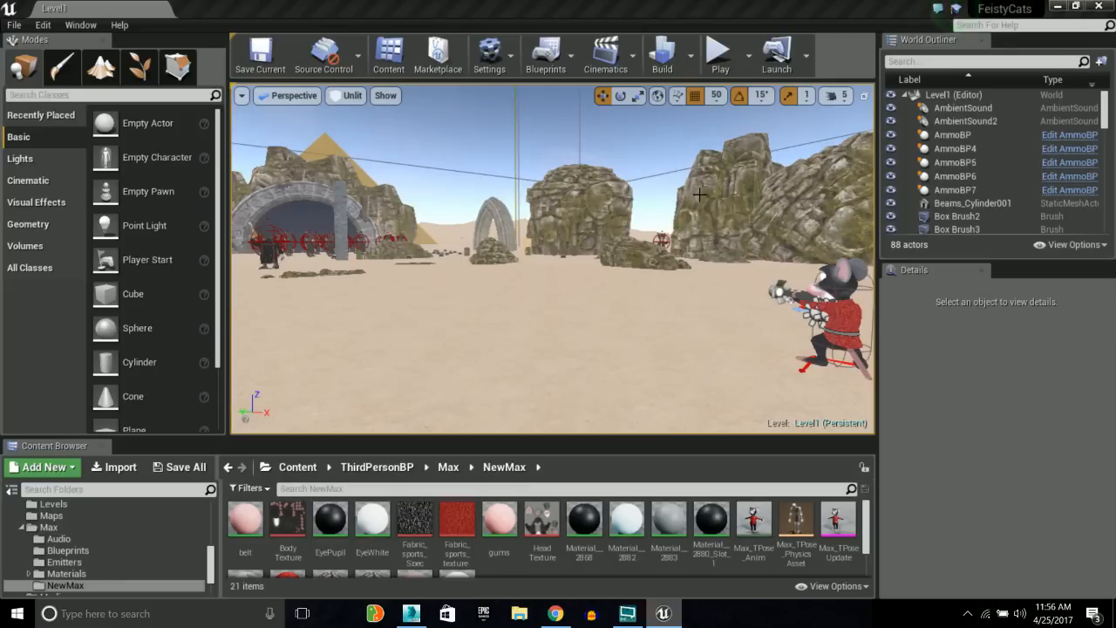
mouse_move(645, 344)
mouse_down()
mouse_move(662, 331)
mouse_move(643, 341)
mouse_up()
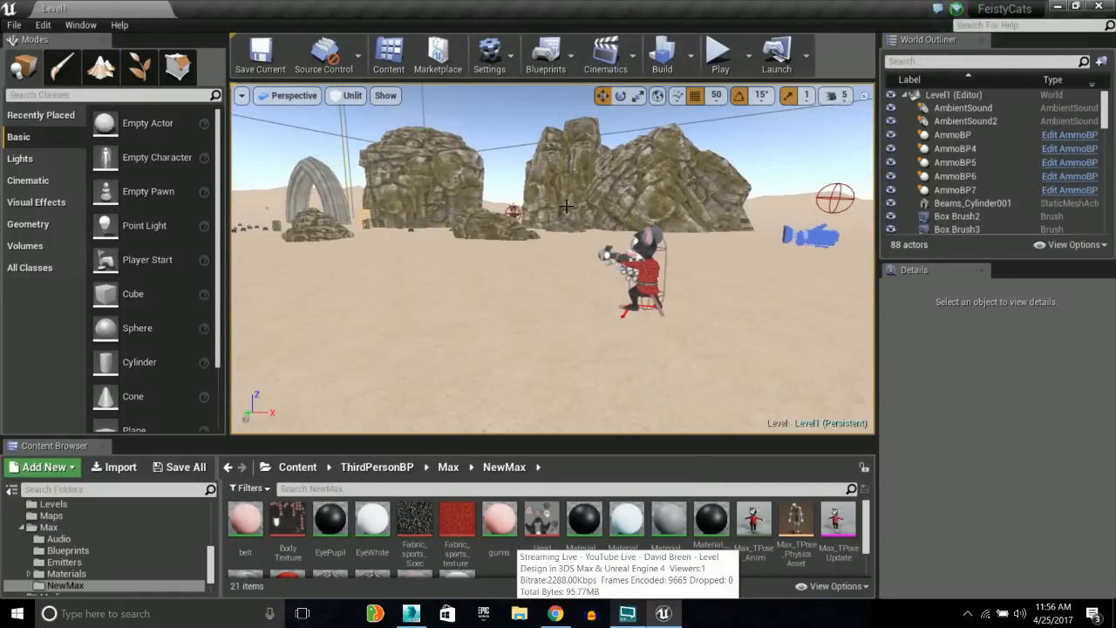
drag(561, 285, 488, 290)
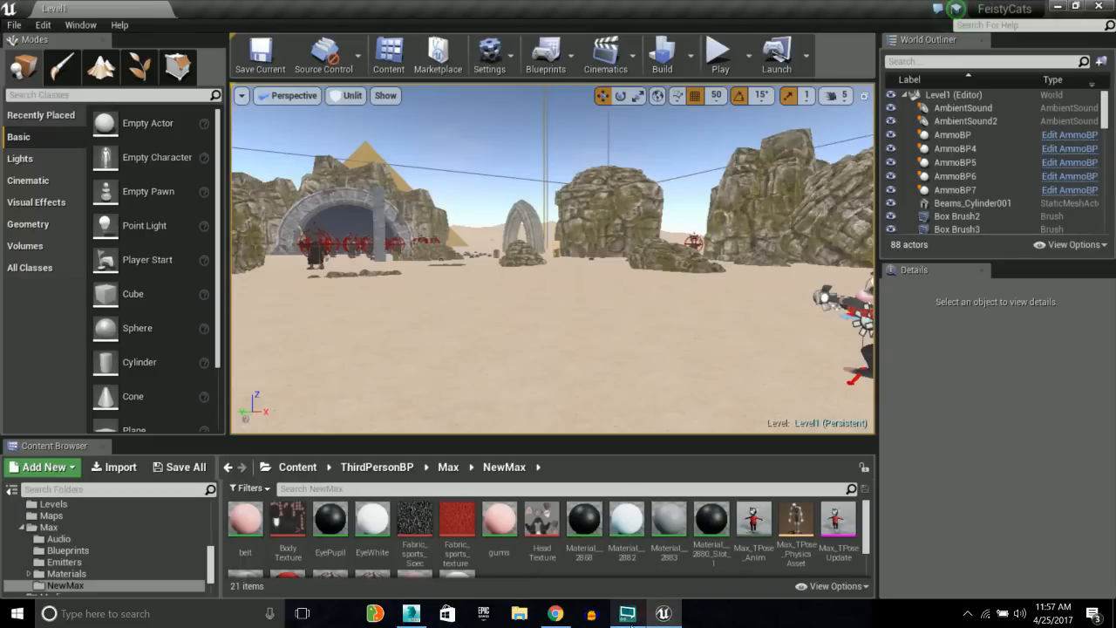
Compare the grid settings of Unreal Editor and 3ds Max, and close the Grid and Snap Settings in 3ds Max
click(411, 613)
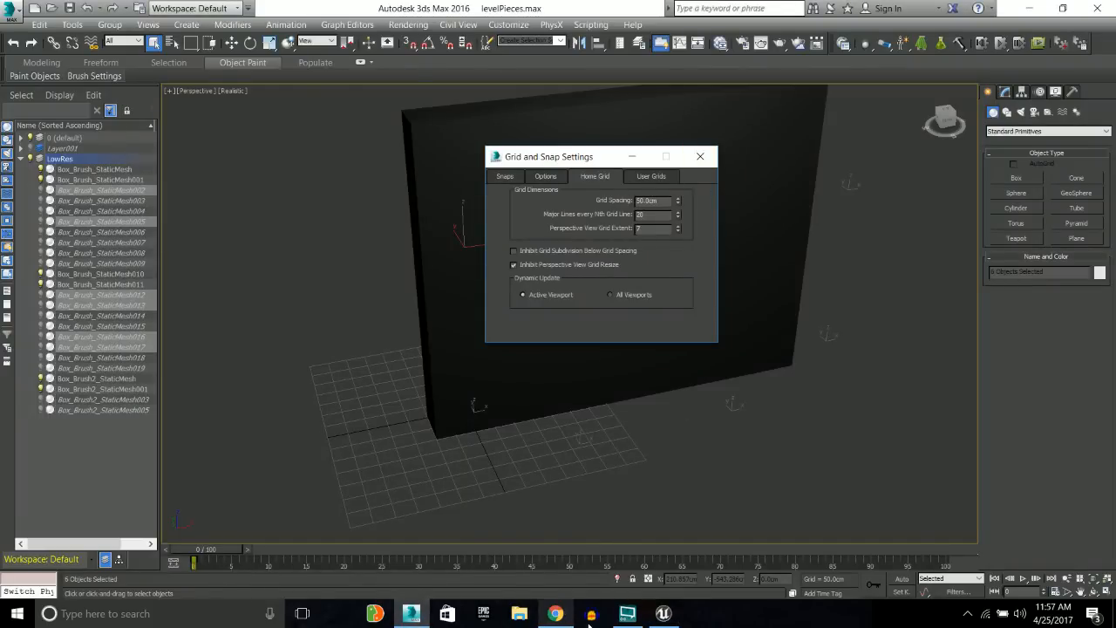
click(664, 613)
click(411, 613)
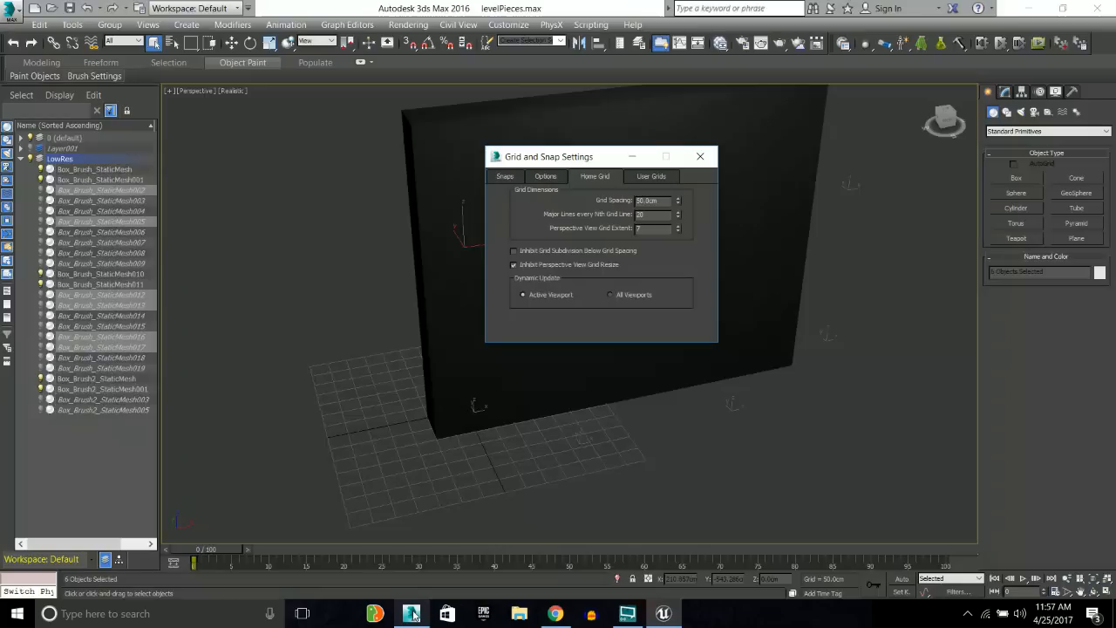
click(699, 156)
click(664, 613)
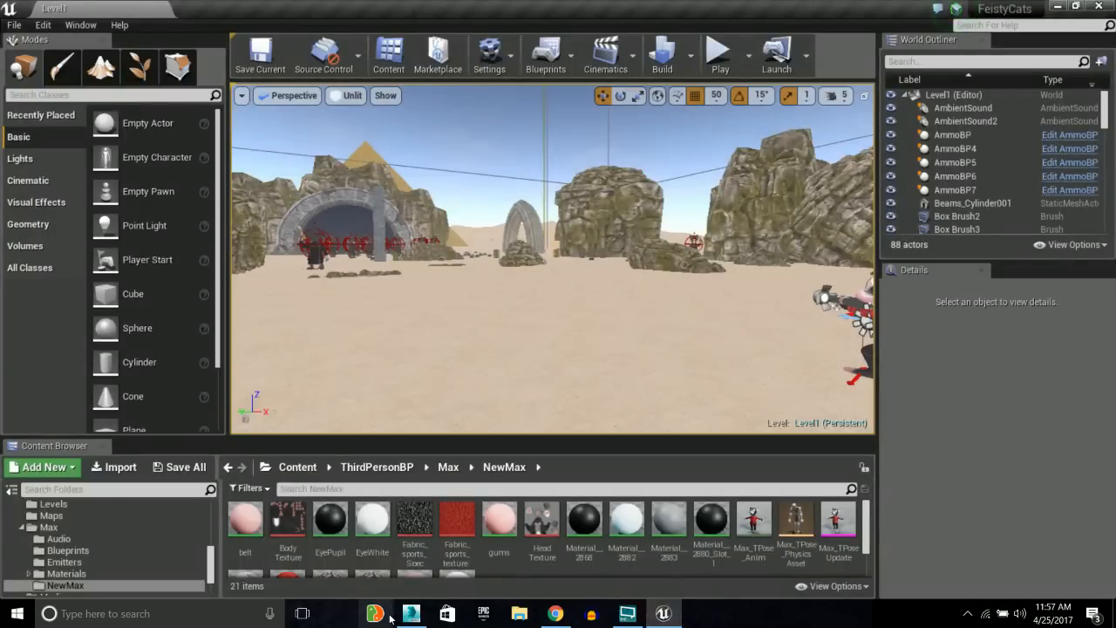
key(alt+Tab)
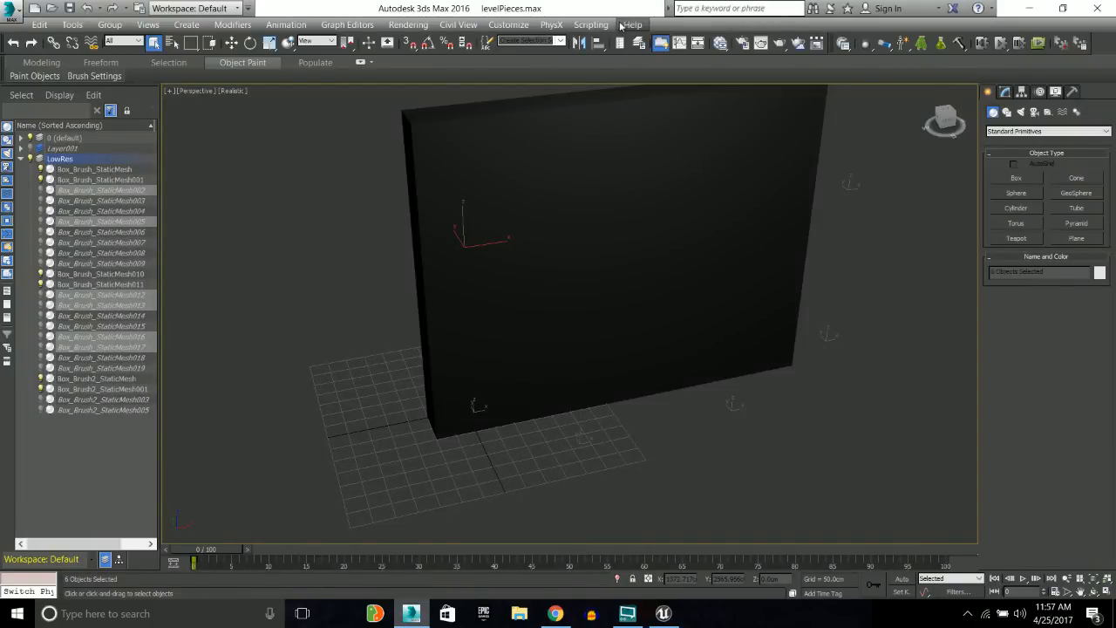
Check the display unit scale and the system unit scale in Units Setup, and cancel both dialogs
click(508, 24)
mouse_move(577, 26)
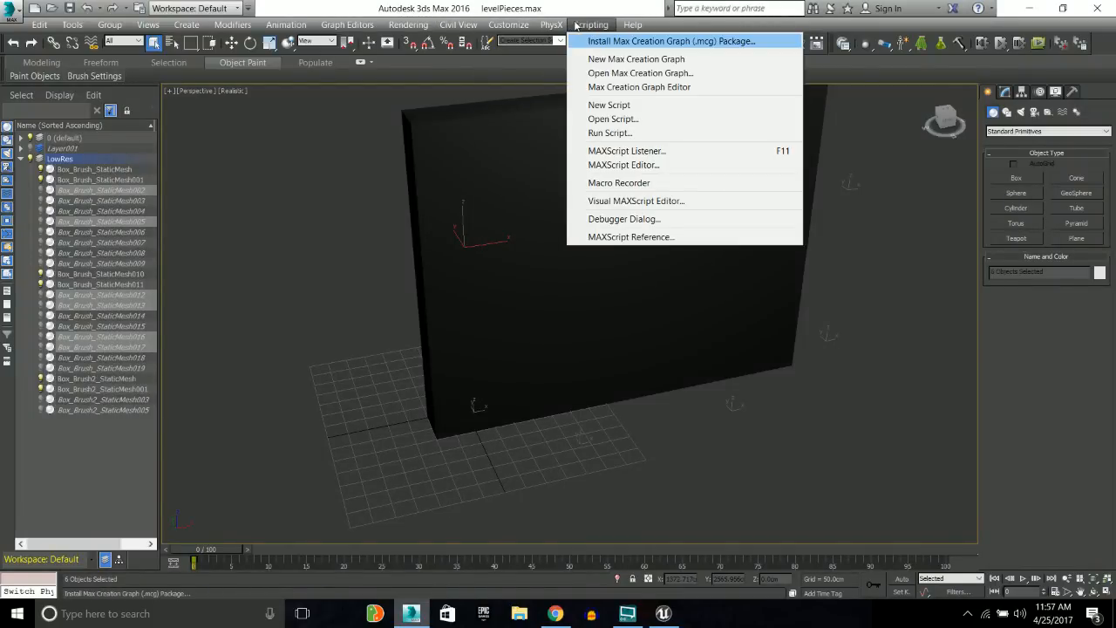
click(412, 24)
click(508, 25)
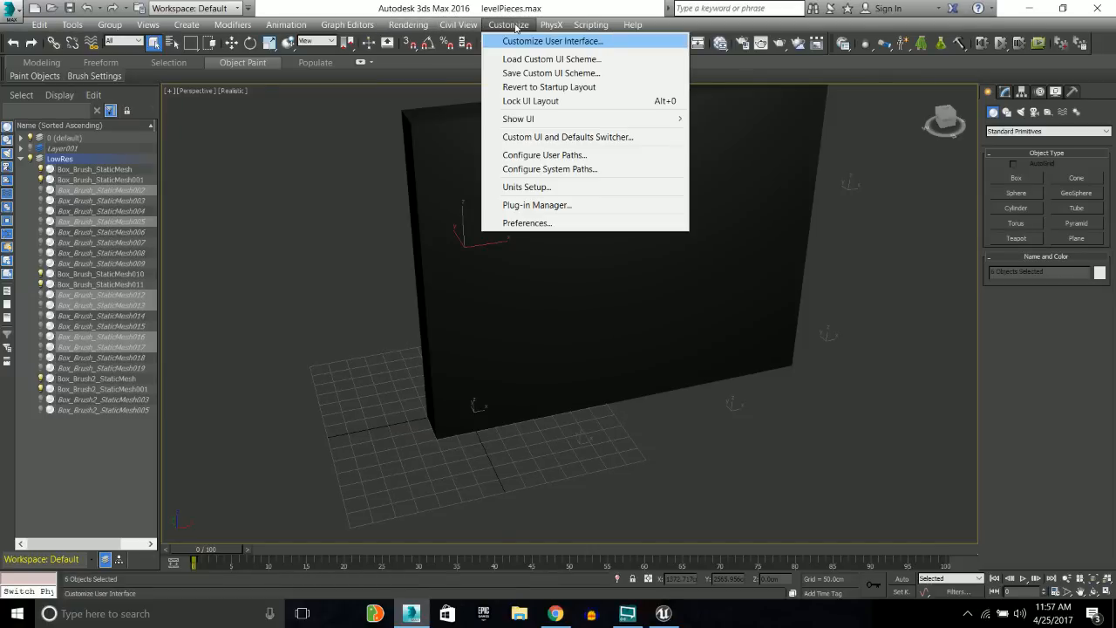
click(527, 186)
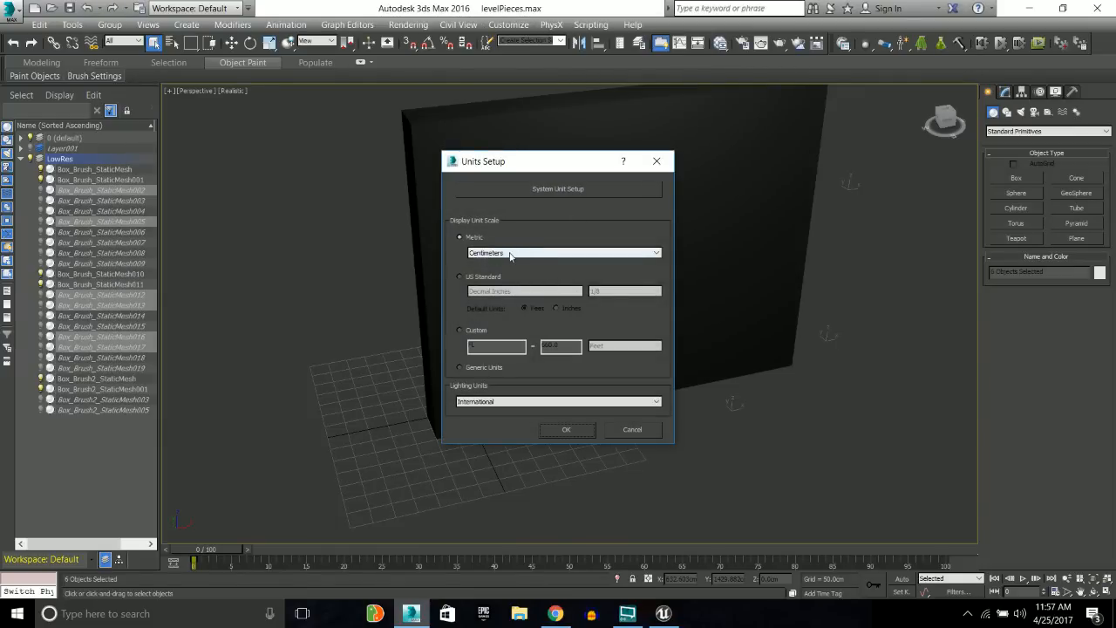
click(559, 189)
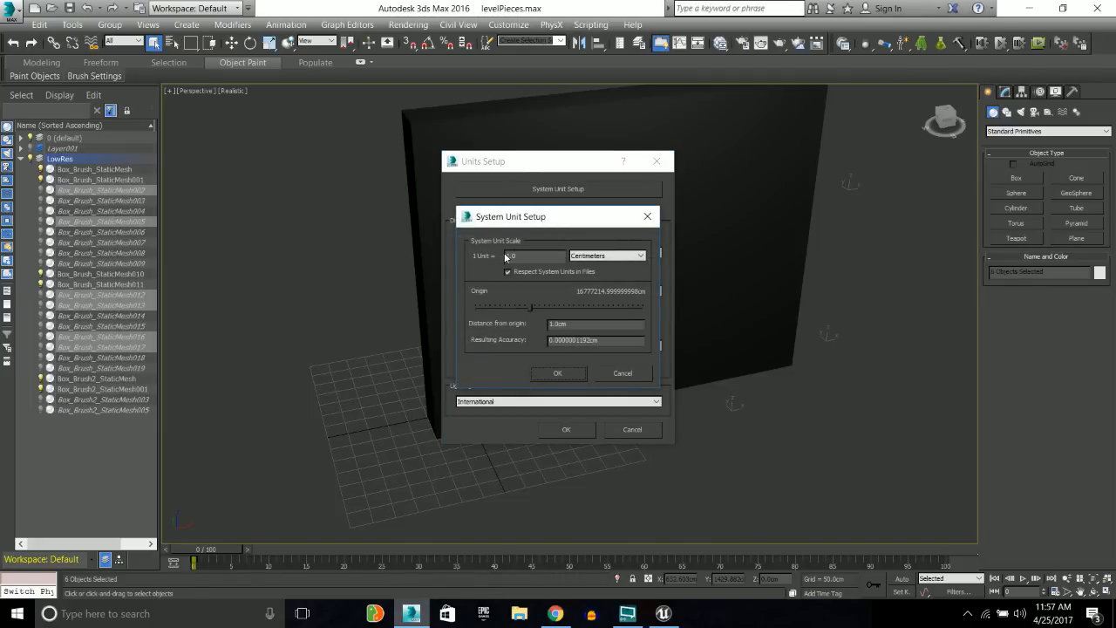
click(590, 255)
click(579, 290)
click(623, 372)
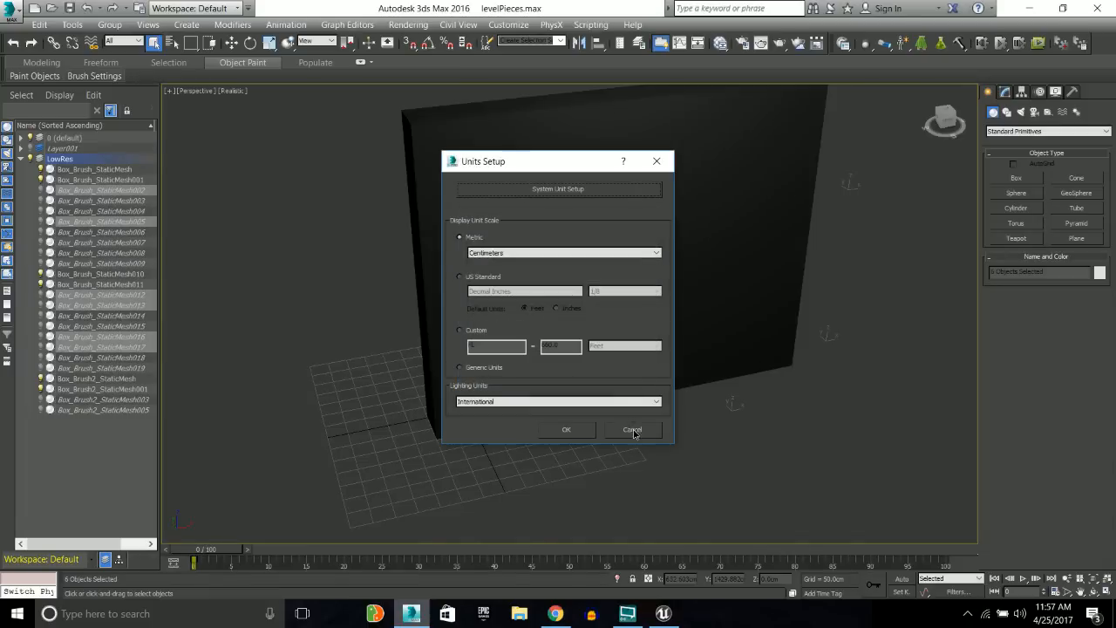
click(631, 429)
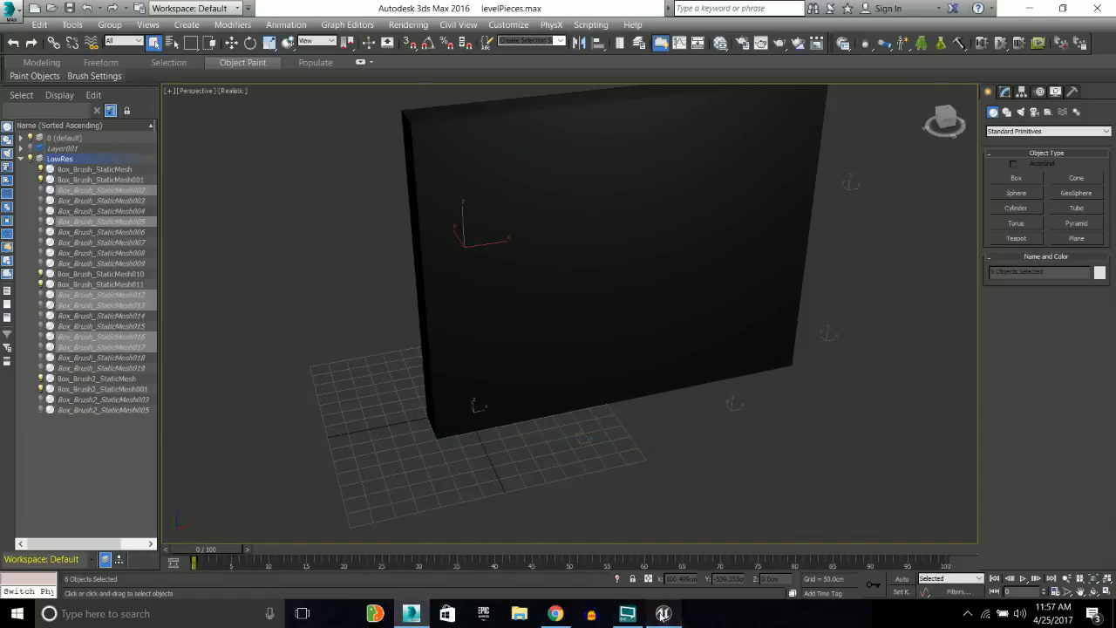
Switch to the Level1 scene in Unreal Editor
click(627, 613)
click(411, 613)
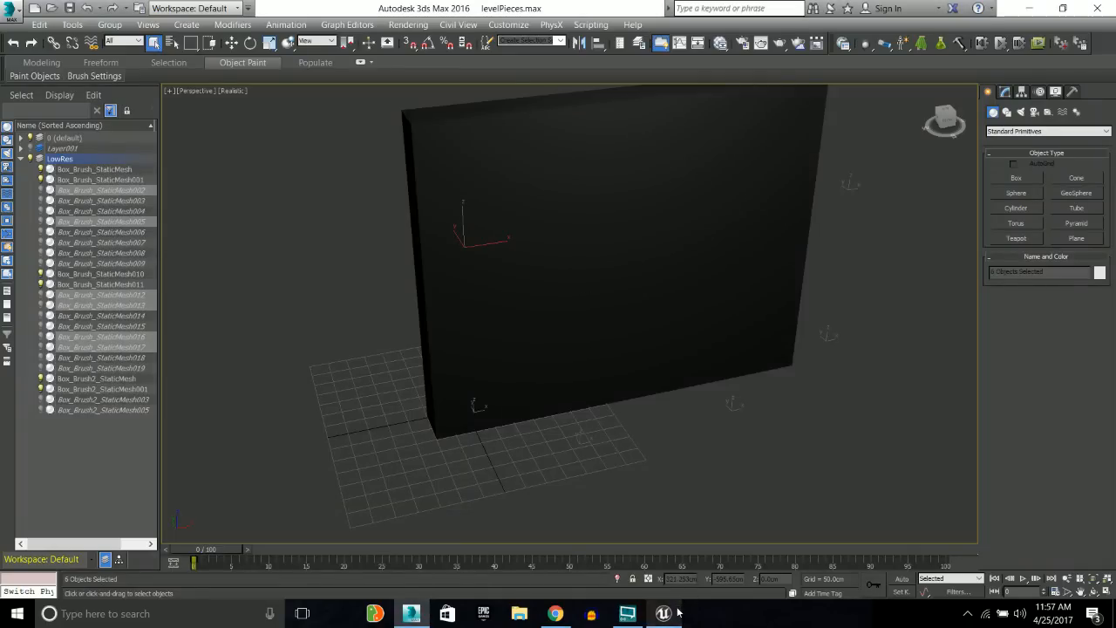
key(alt+Tab)
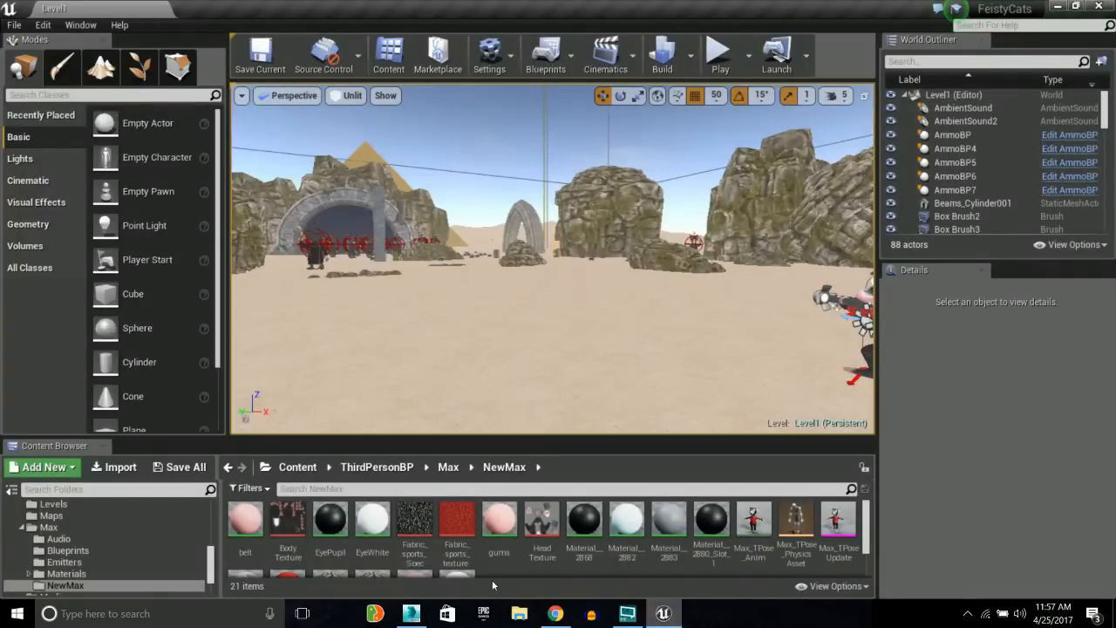
Switch to 3ds Max and select the wall's corner pillar for moving, shown with edged faces in the top view
key(alt+Tab)
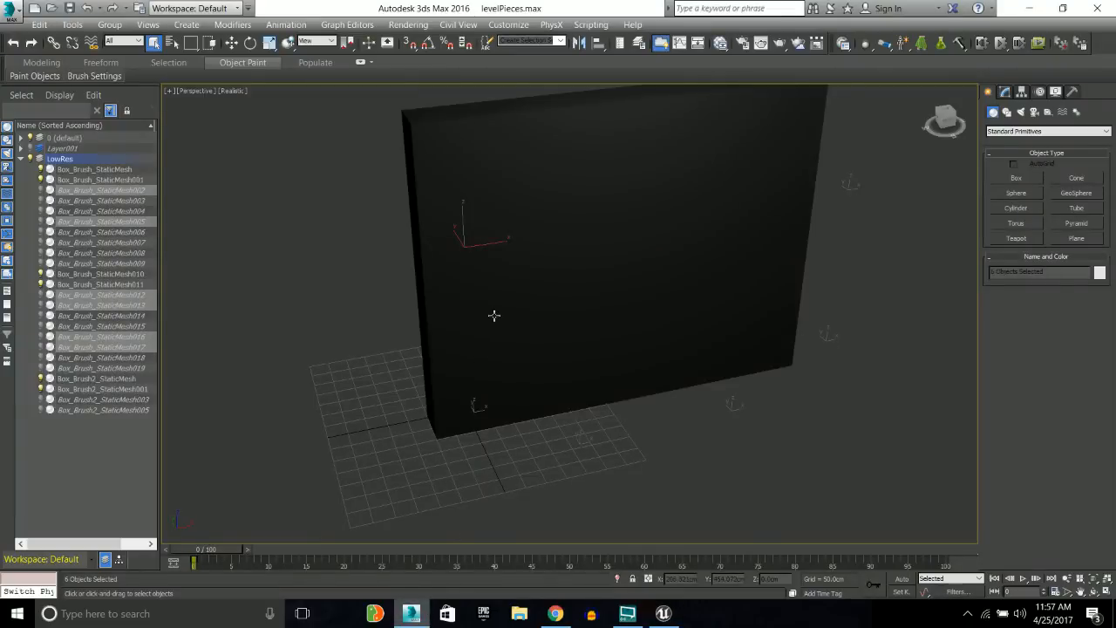
scroll(540, 257, down, 6)
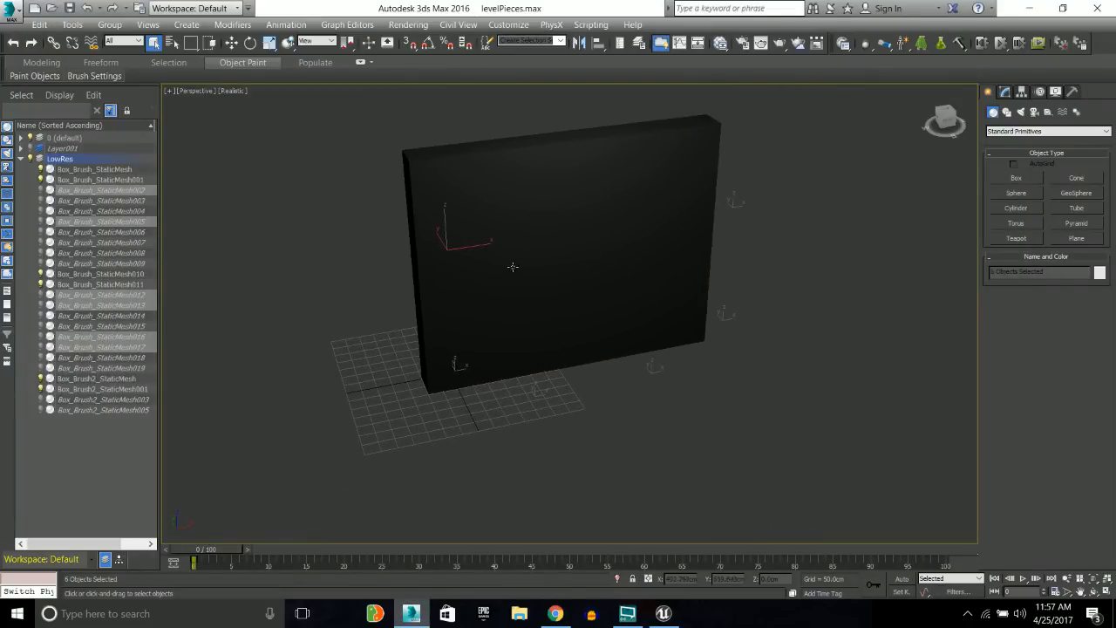
key(F4)
alt+middle_drag(499, 284, 428, 190)
click(424, 186)
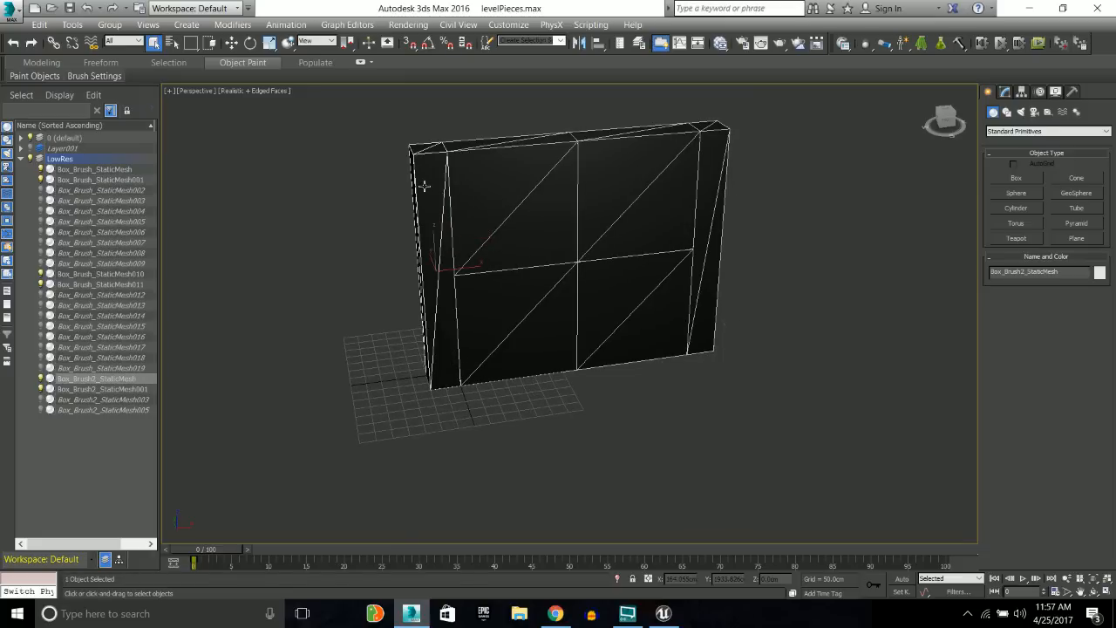
key(w)
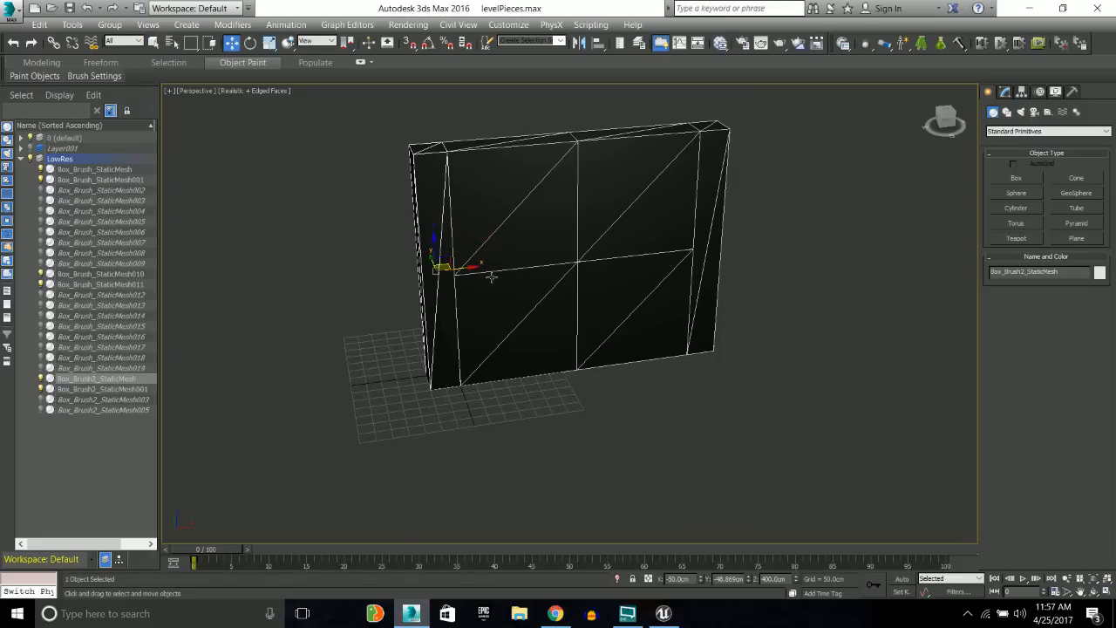
key(t)
middle_drag(409, 246, 570, 361)
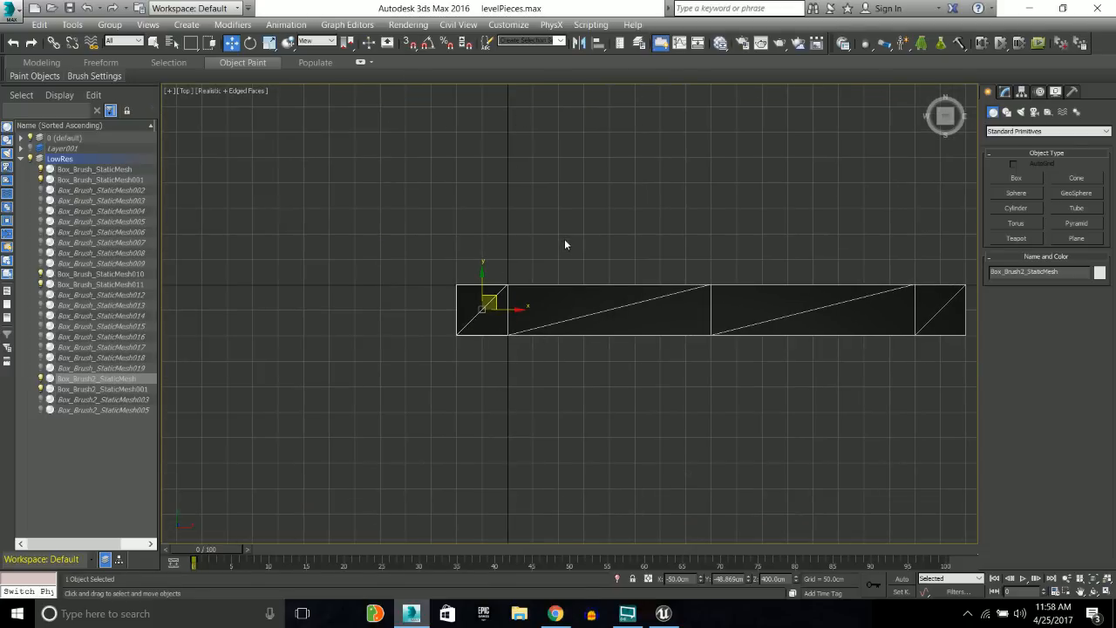
Turn on 3D snapping and check the enabled snap types in Grid and Snap Settings
key(s)
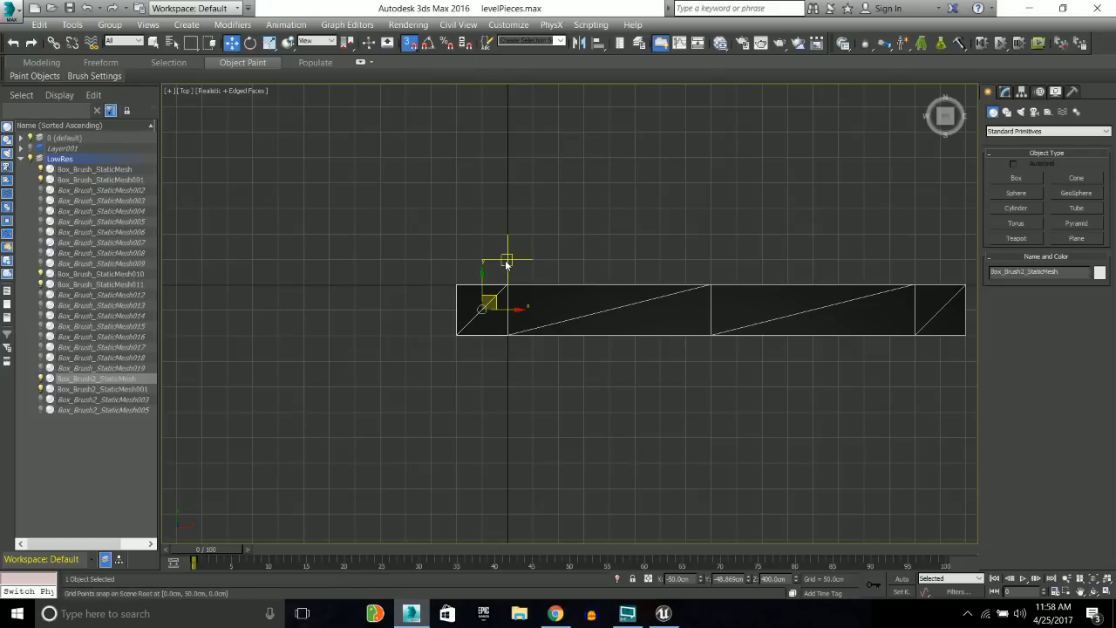
right_click(410, 43)
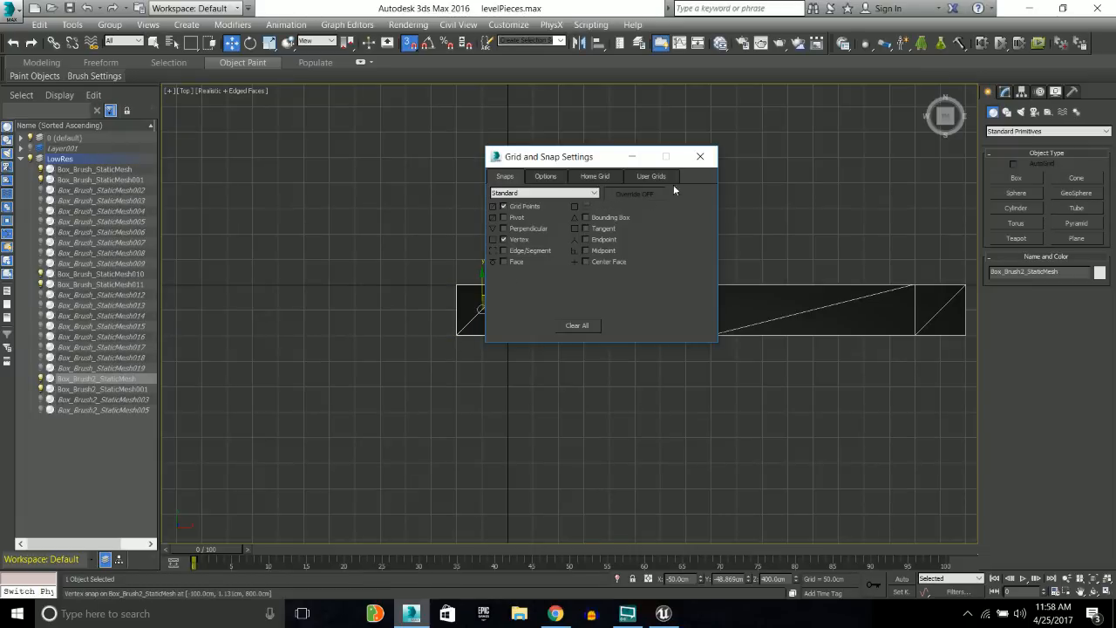
click(700, 157)
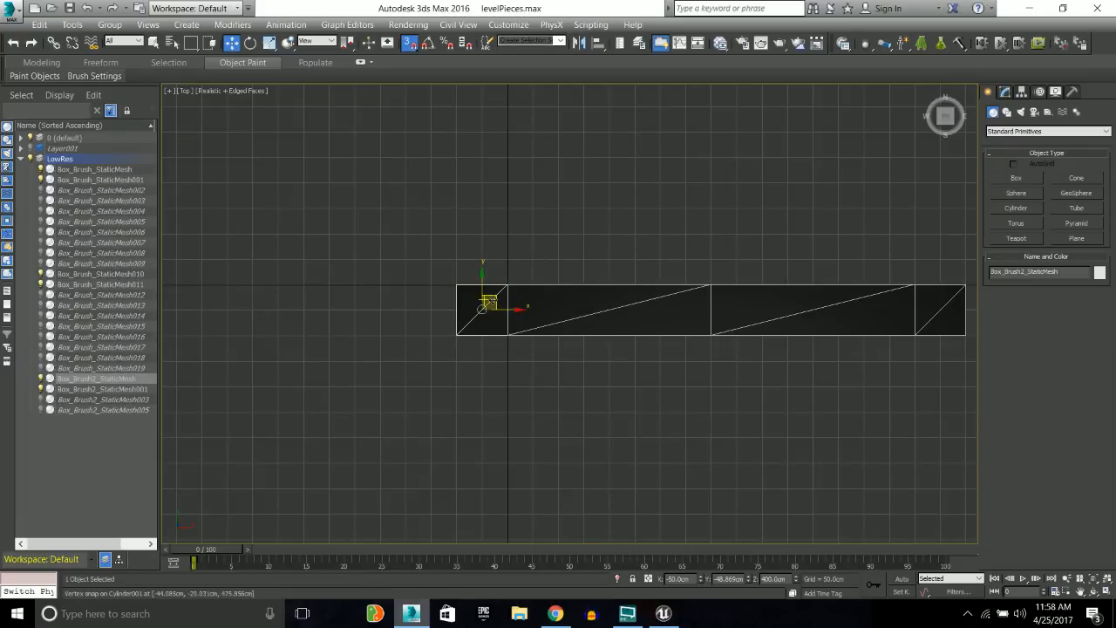
Snap the four vertices on the corner pillar's negative-Y side to the grid line at Y -100 cm
click(1004, 92)
drag(372, 399, 558, 311)
drag(482, 307, 485, 348)
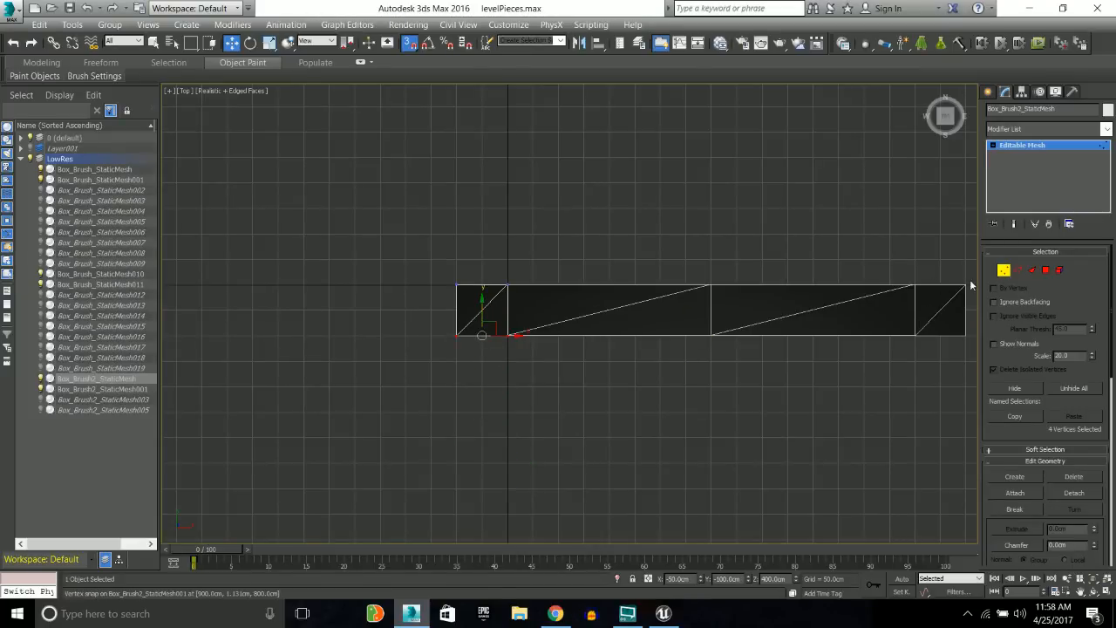
click(1004, 270)
Move the corner pillar away from the wall along the X axis to about X -79 cm
mouse_move(486, 305)
mouse_down()
mouse_move(418, 240)
mouse_move(422, 207)
mouse_move(498, 204)
mouse_move(491, 291)
mouse_move(475, 307)
mouse_move(490, 306)
mouse_move(451, 308)
mouse_move(428, 274)
mouse_move(429, 299)
mouse_move(488, 305)
mouse_up()
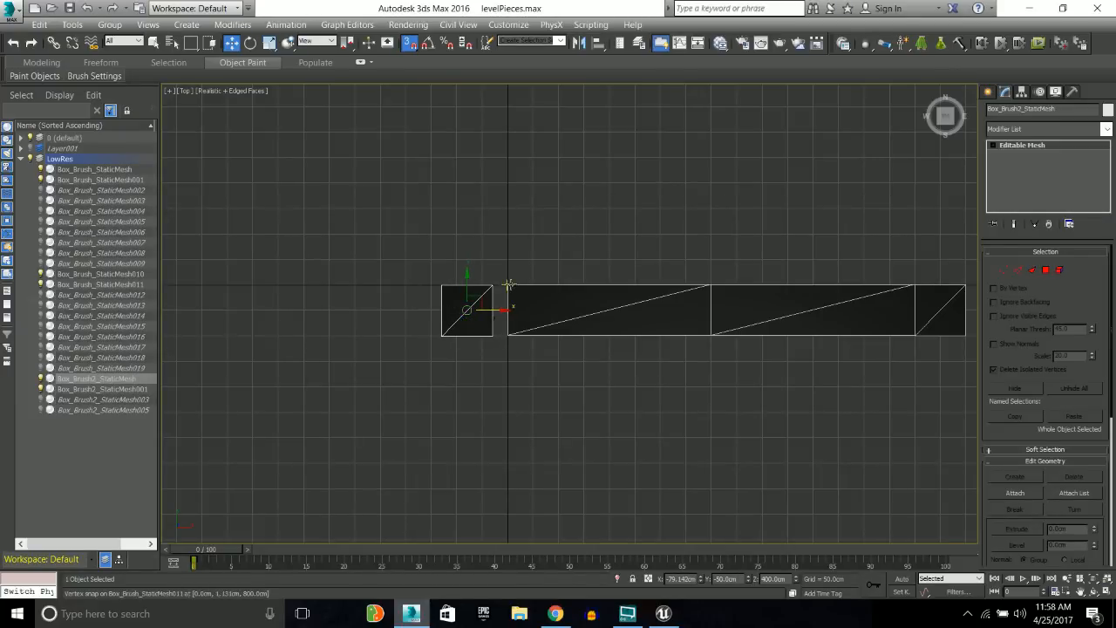
scroll(512, 285, up, 5)
right_click(513, 181)
click(418, 320)
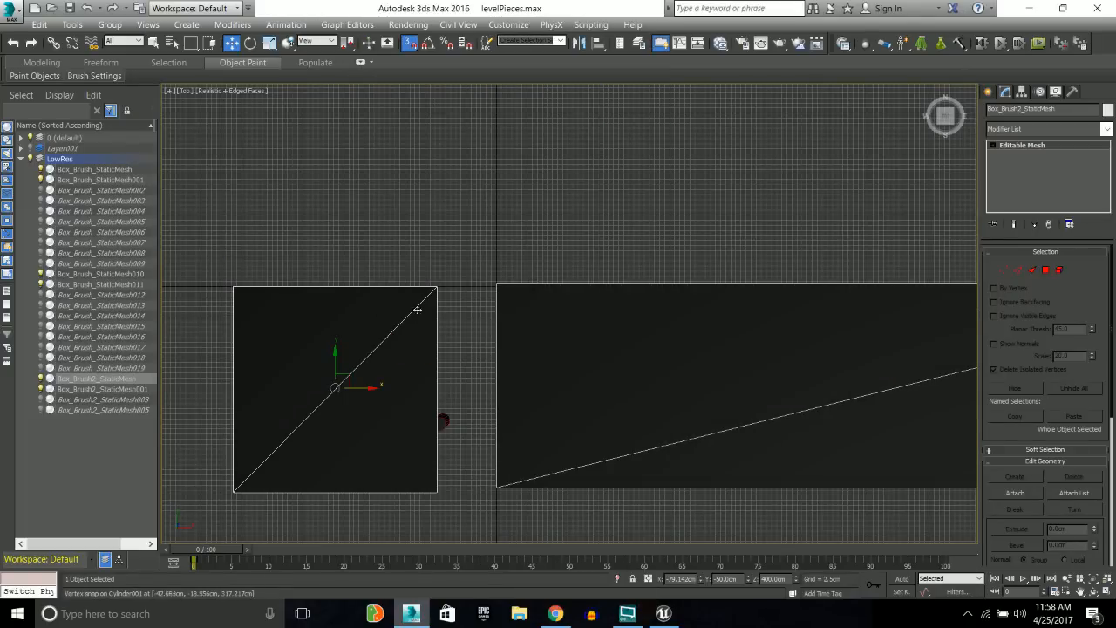
middle_drag(442, 360, 449, 305)
click(449, 366)
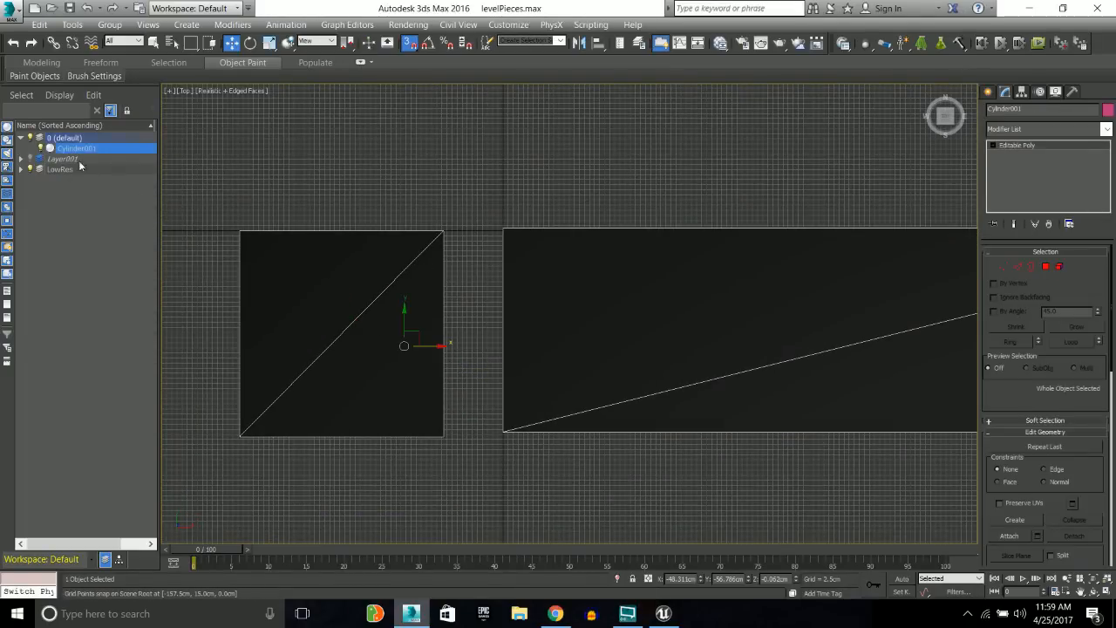
Snap the corner pillar back against the wall, positioned at X -50 cm and Y -50 cm
click(361, 311)
middle_drag(346, 339, 385, 328)
drag(386, 328, 400, 326)
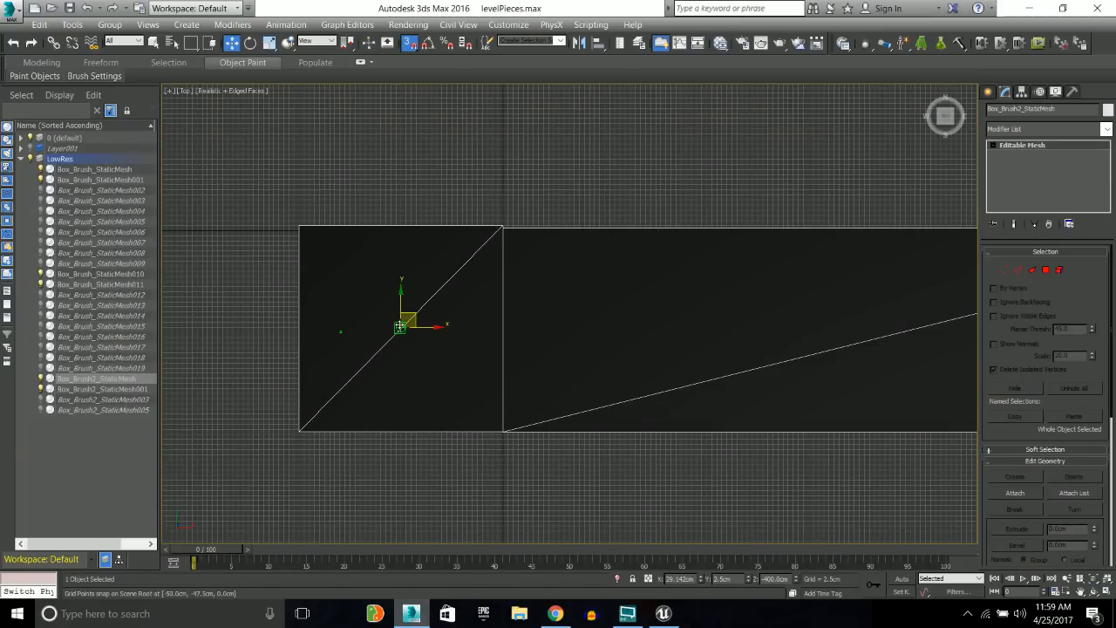
scroll(399, 326, down, 5)
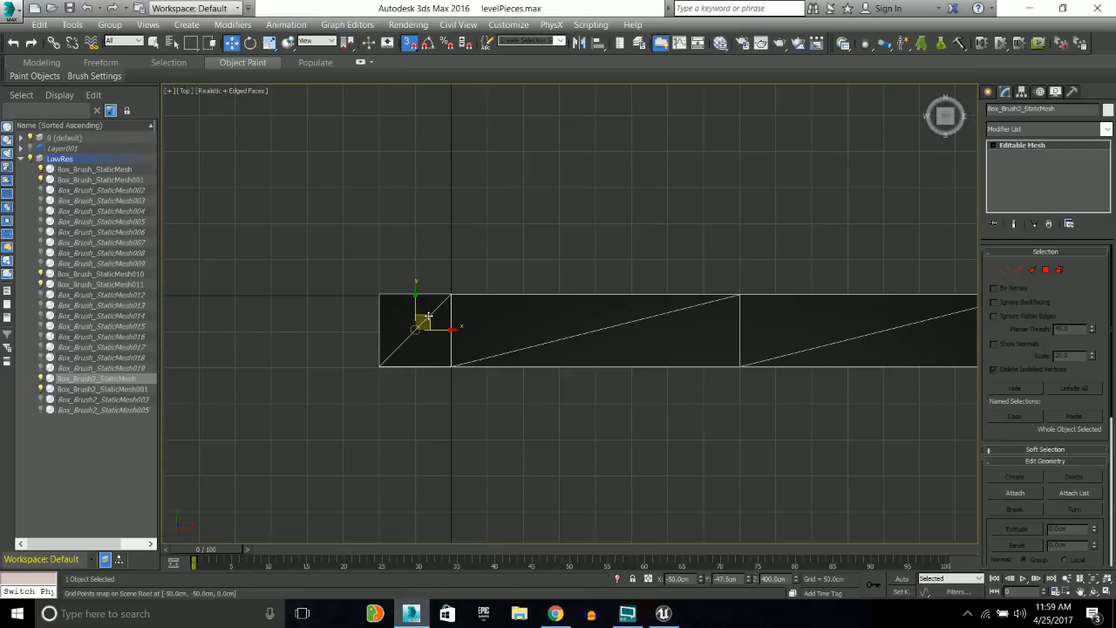
mouse_move(428, 317)
mouse_down()
mouse_move(447, 296)
mouse_move(417, 331)
mouse_up()
click(451, 252)
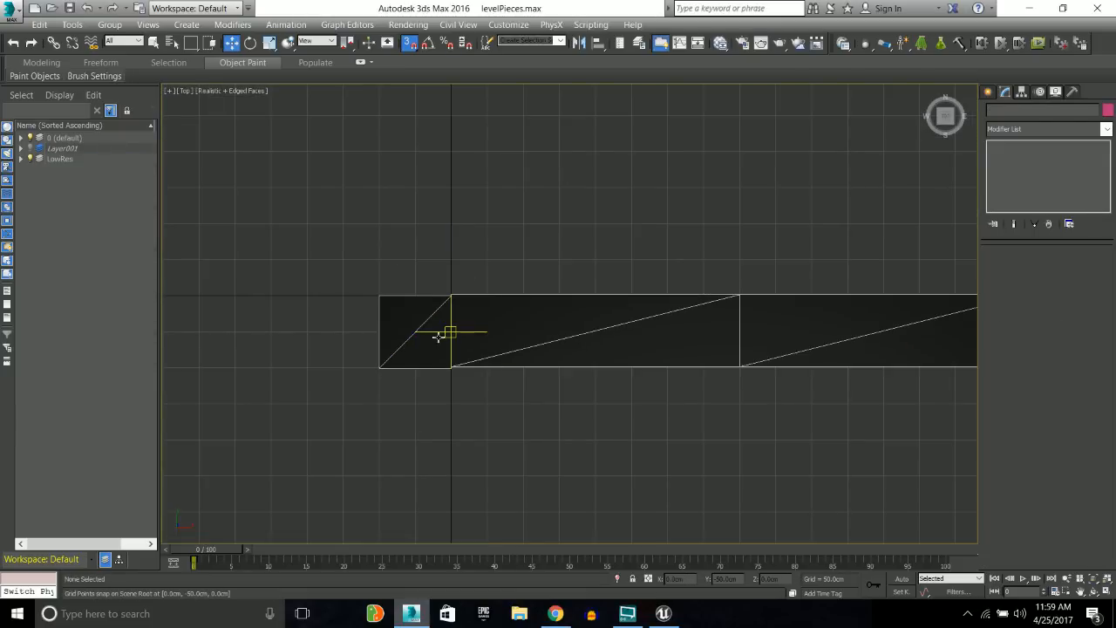
Snap the pillar's vertices to the grid, with the negative-Y side at Y -100 cm and the opposite side at Y 0
scroll(438, 339, up, 3)
click(417, 303)
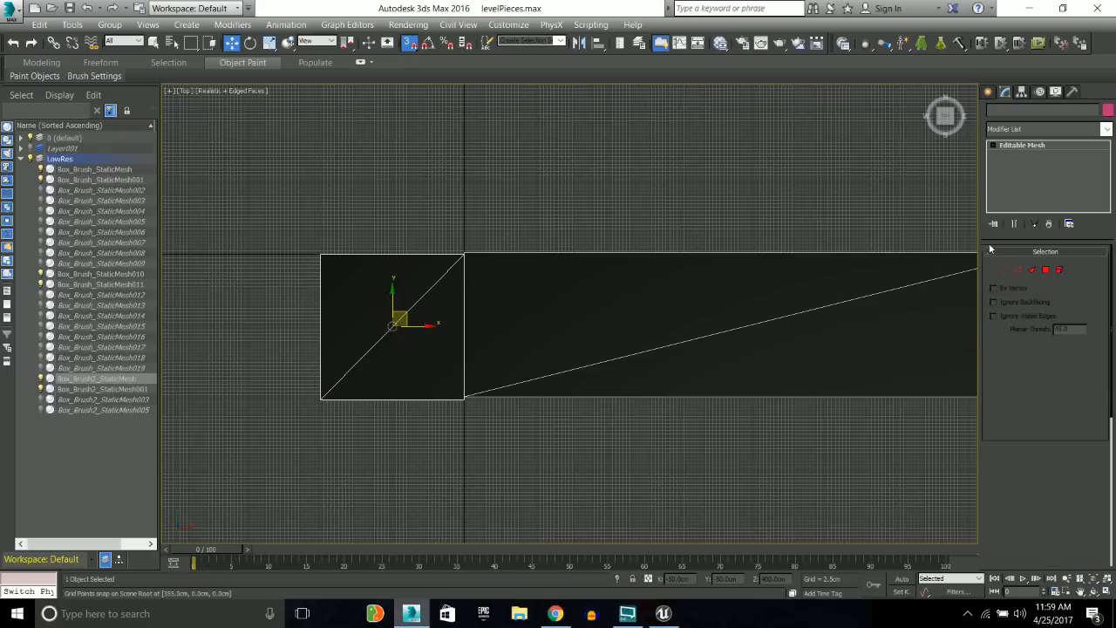
click(1005, 271)
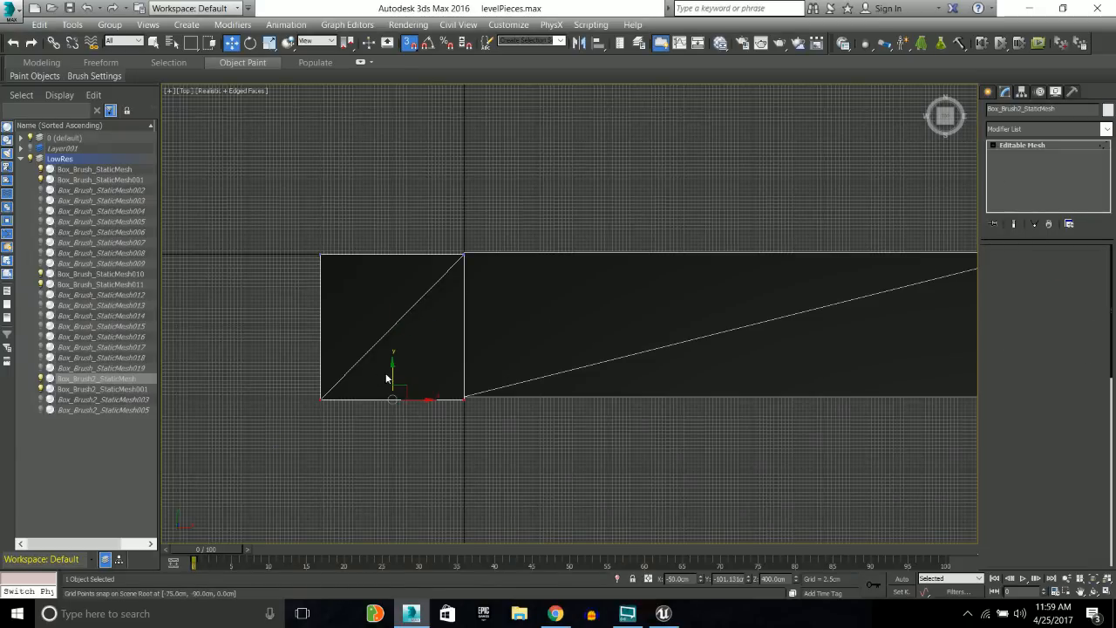
mouse_move(391, 375)
mouse_down()
mouse_move(391, 359)
mouse_move(390, 396)
mouse_move(382, 360)
mouse_move(385, 387)
mouse_up()
scroll(390, 396, down, 3)
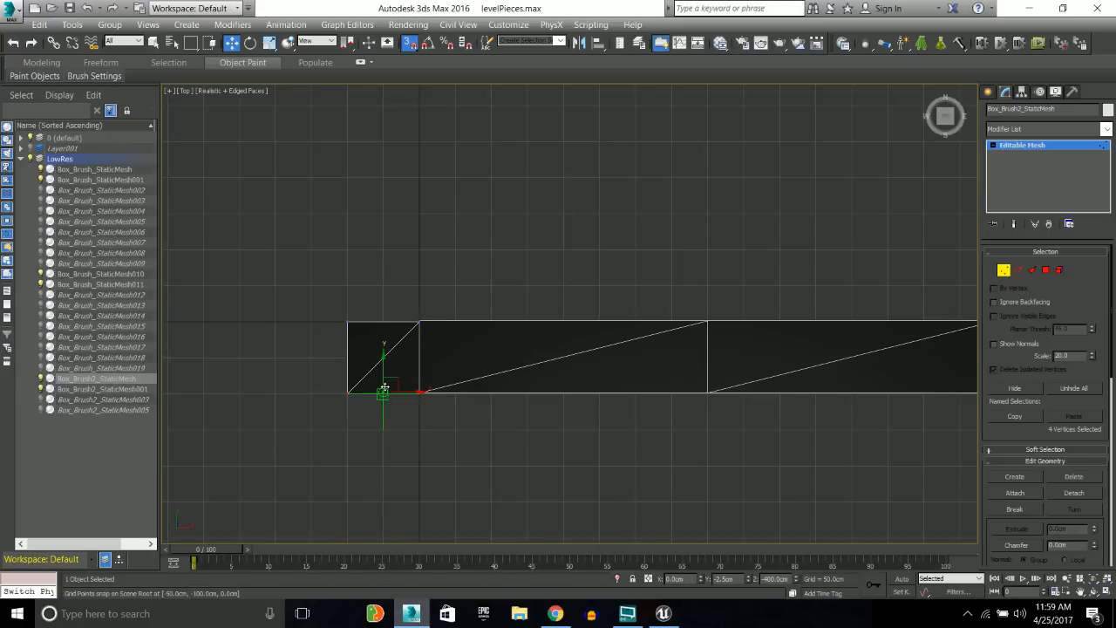
click(381, 312)
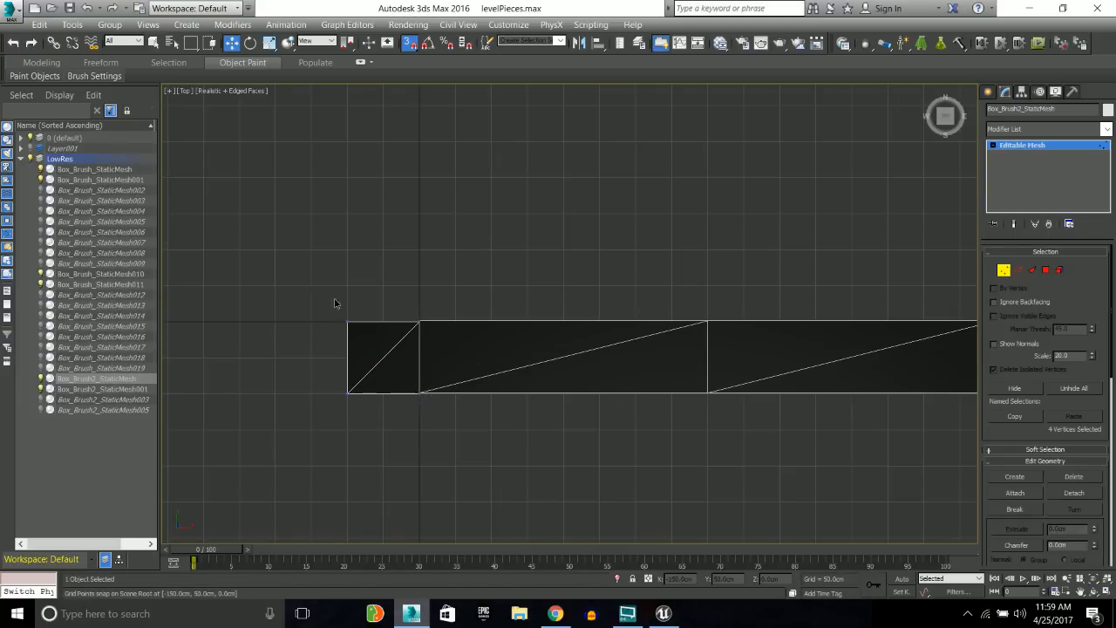
drag(383, 314, 382, 313)
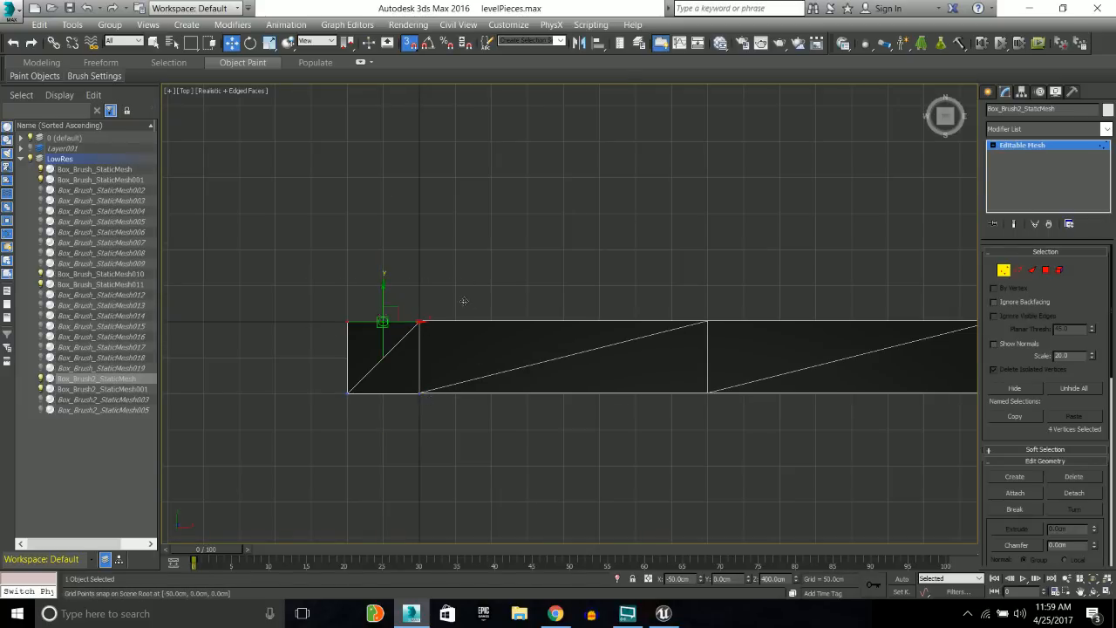
Leave vertex editing and hide all the other visible wall pieces so only the corner pillar is shown
drag(526, 249, 845, 431)
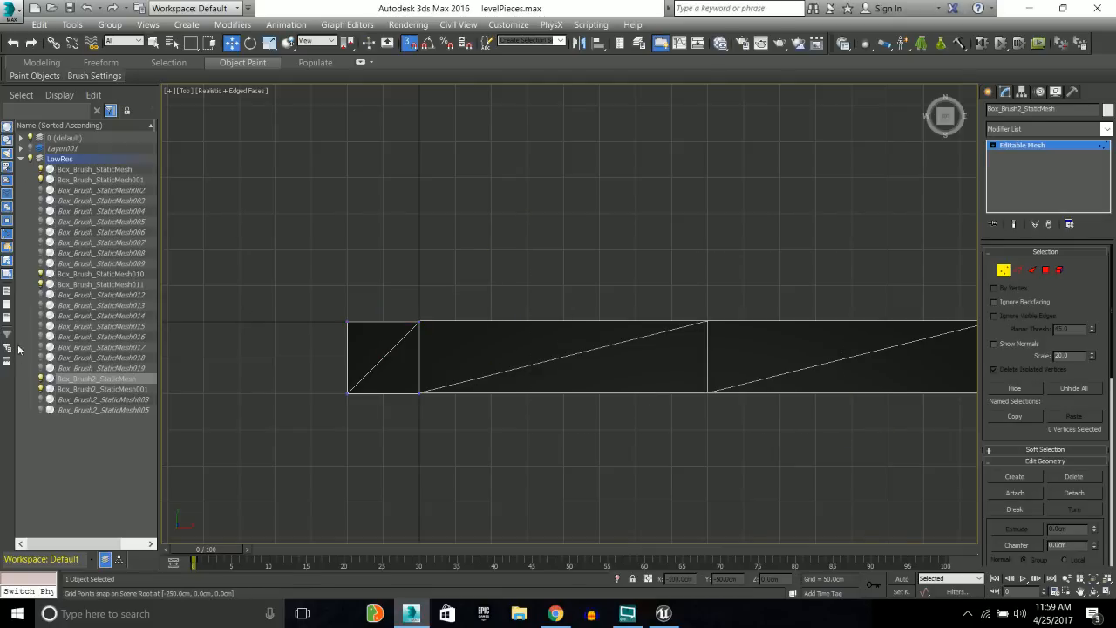
click(41, 379)
click(41, 380)
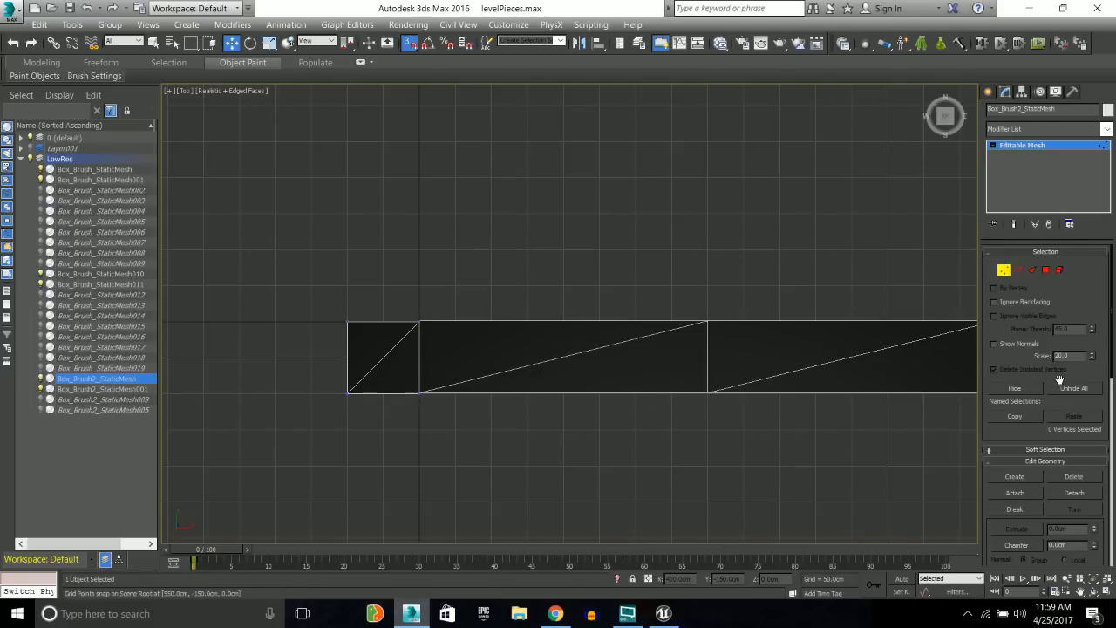
click(1004, 271)
middle_drag(718, 285, 568, 289)
scroll(567, 289, down, 2)
drag(460, 226, 795, 418)
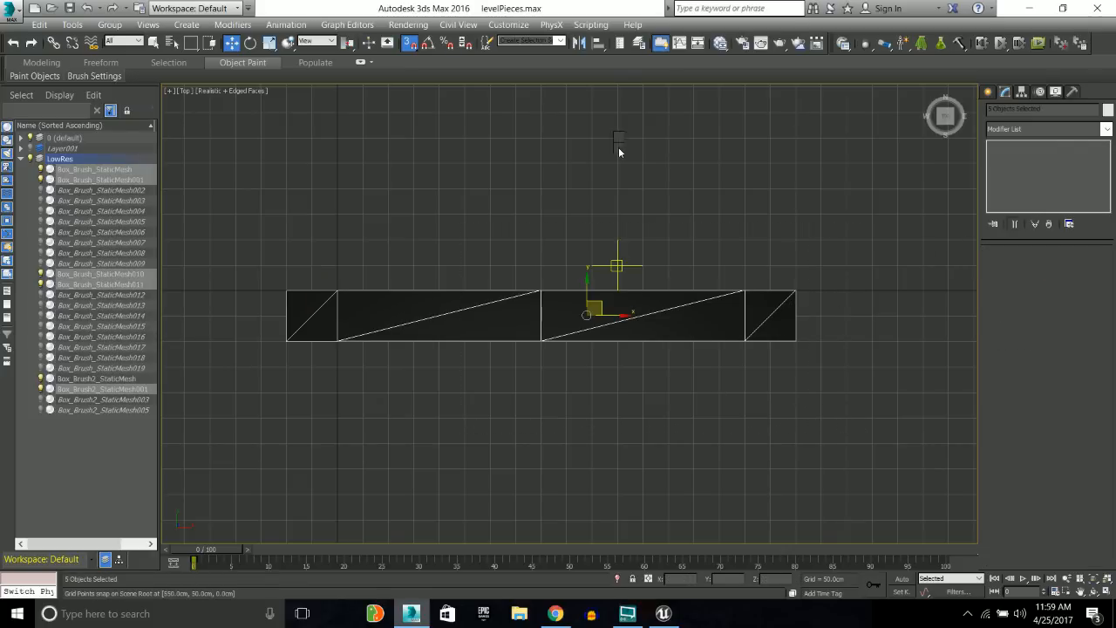
right_click(619, 151)
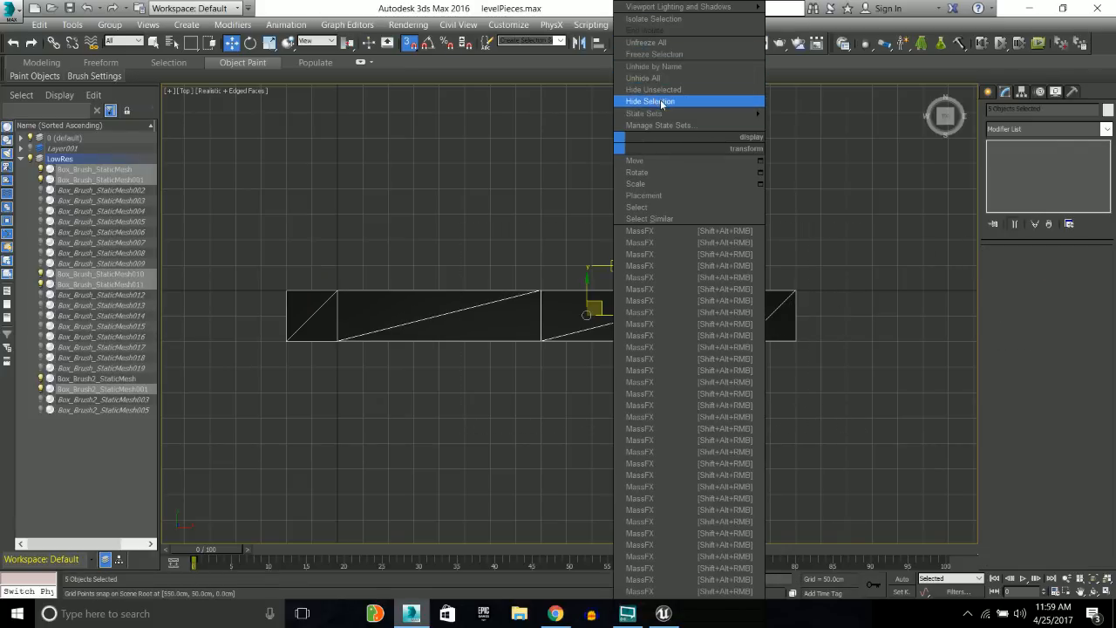
click(662, 104)
Examine how the isolated corner pillar lines up with the 50 cm grid, and compare with the scene in Unreal Editor
middle_drag(319, 294, 504, 301)
scroll(514, 314, up, 5)
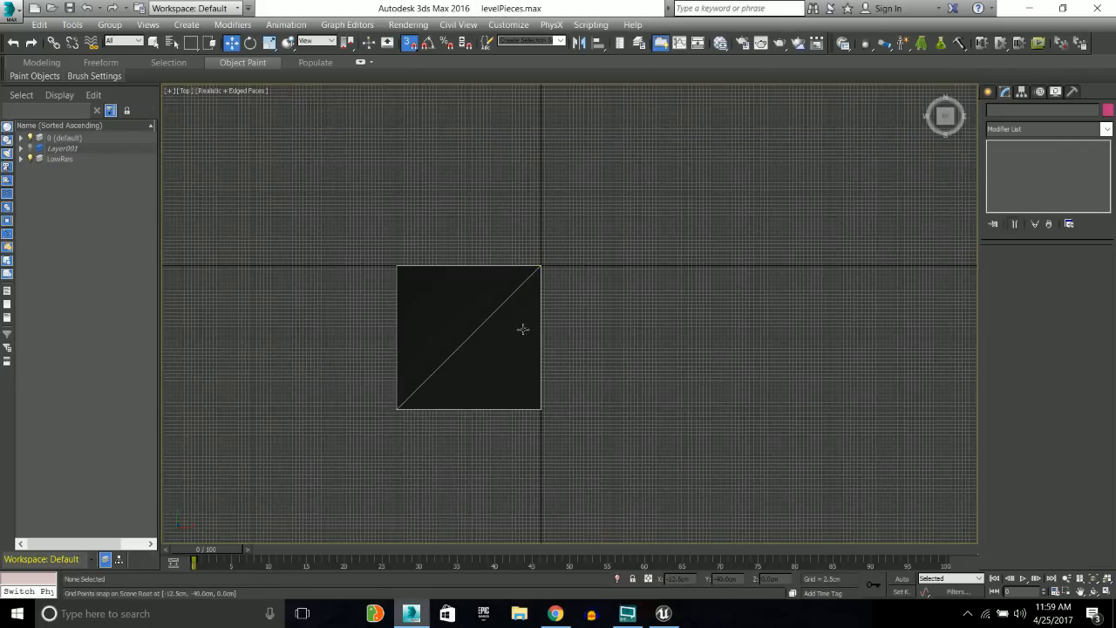
scroll(481, 314, down, 2)
click(478, 312)
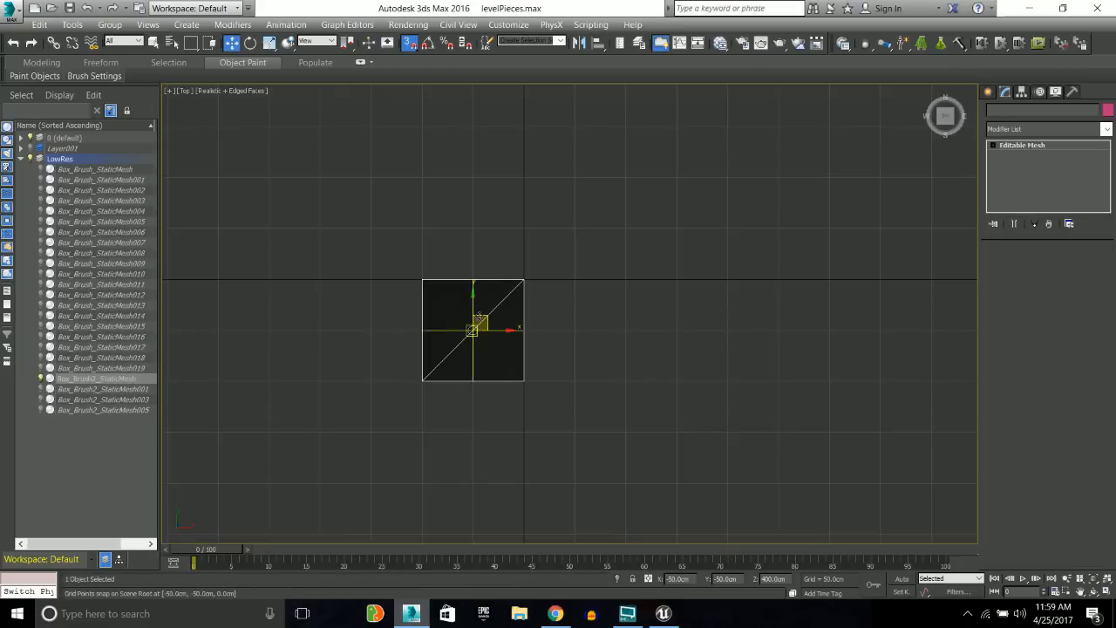
click(674, 383)
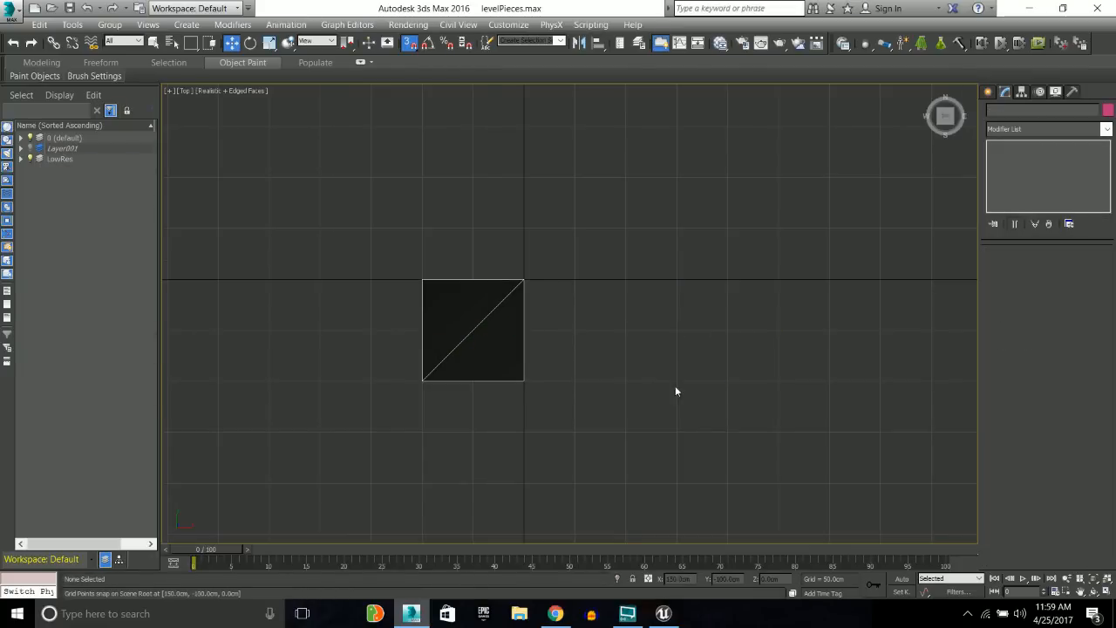
middle_drag(668, 354, 571, 349)
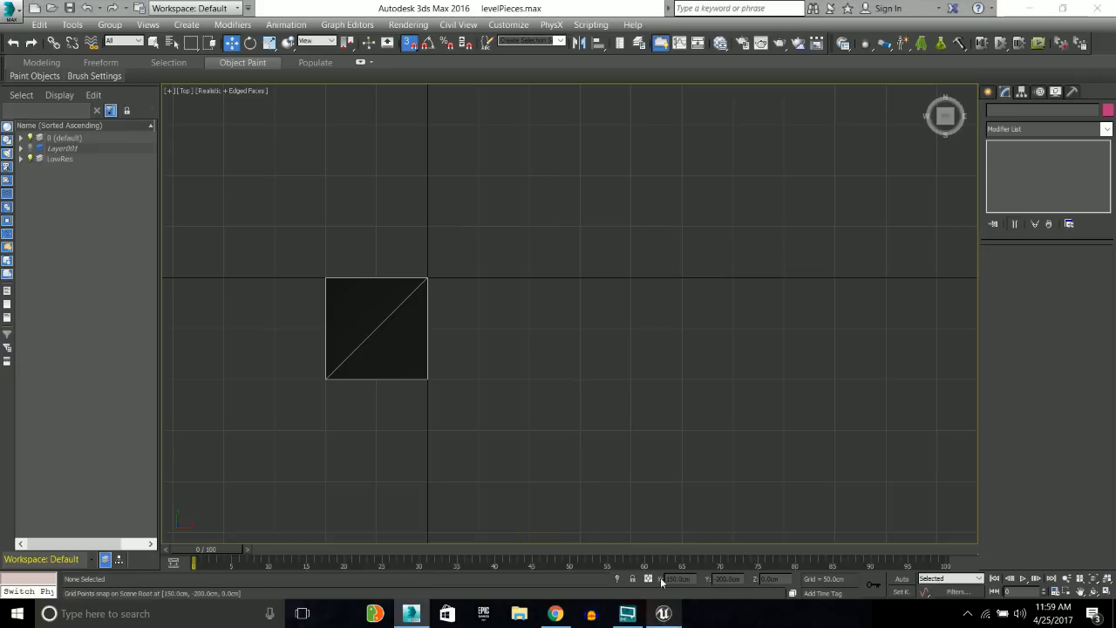
click(663, 615)
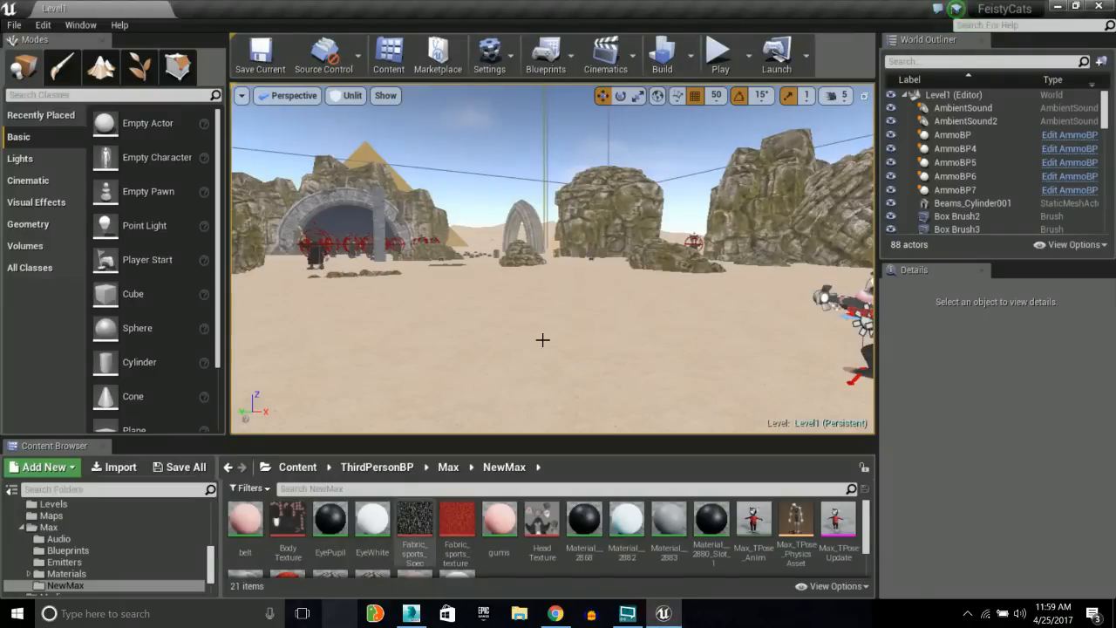
click(411, 615)
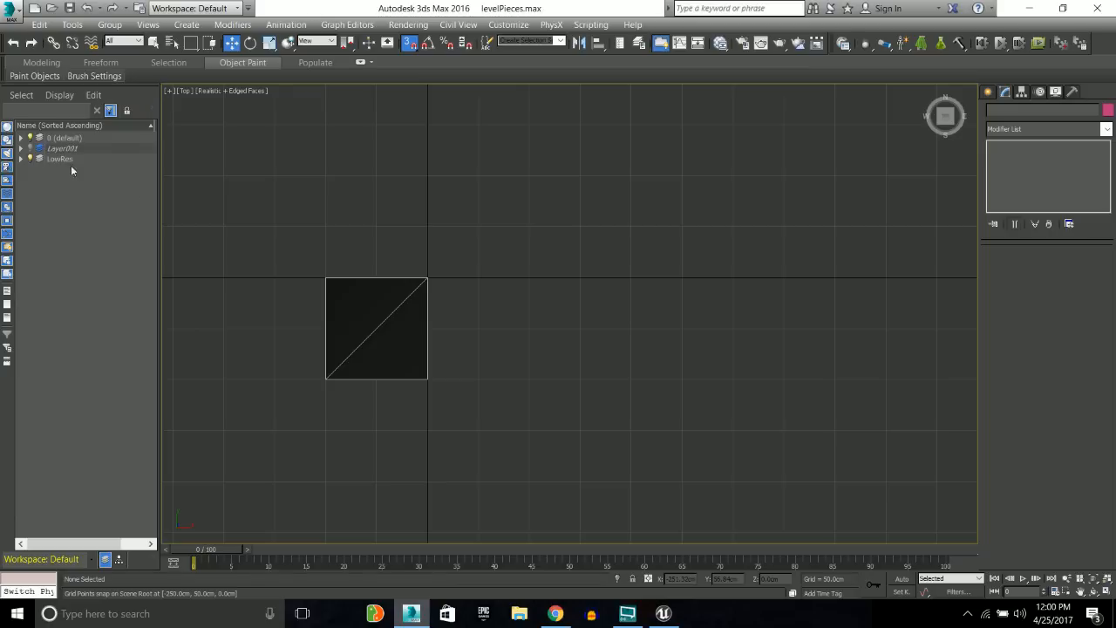
Unhide all objects and layers, and show the whole box-shaped room in a shaded perspective view without edges
right_click(417, 304)
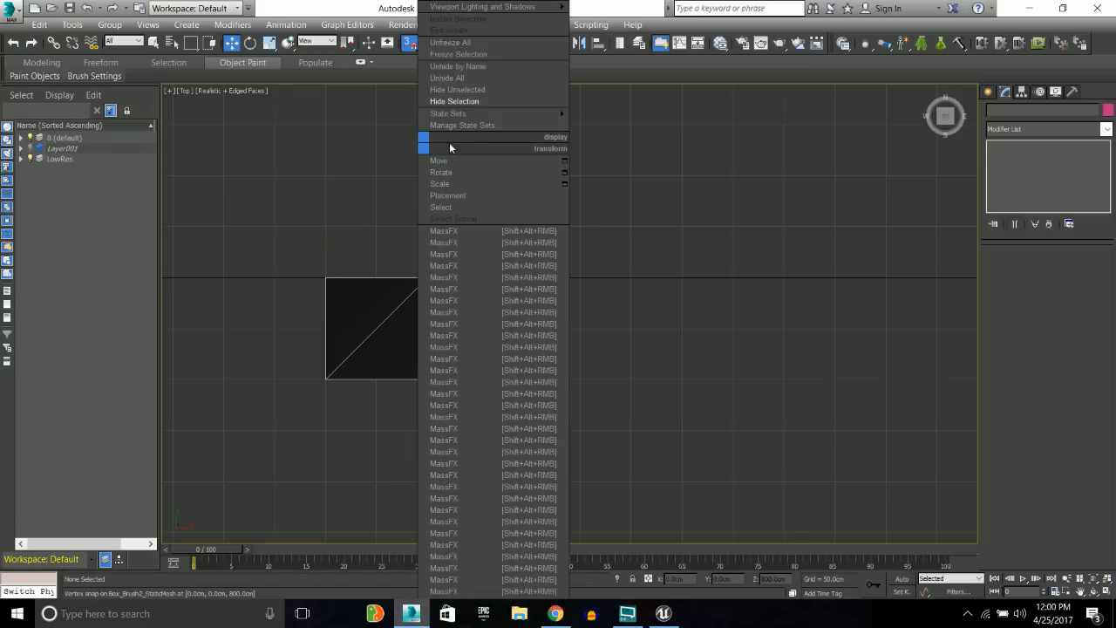
click(462, 79)
click(581, 348)
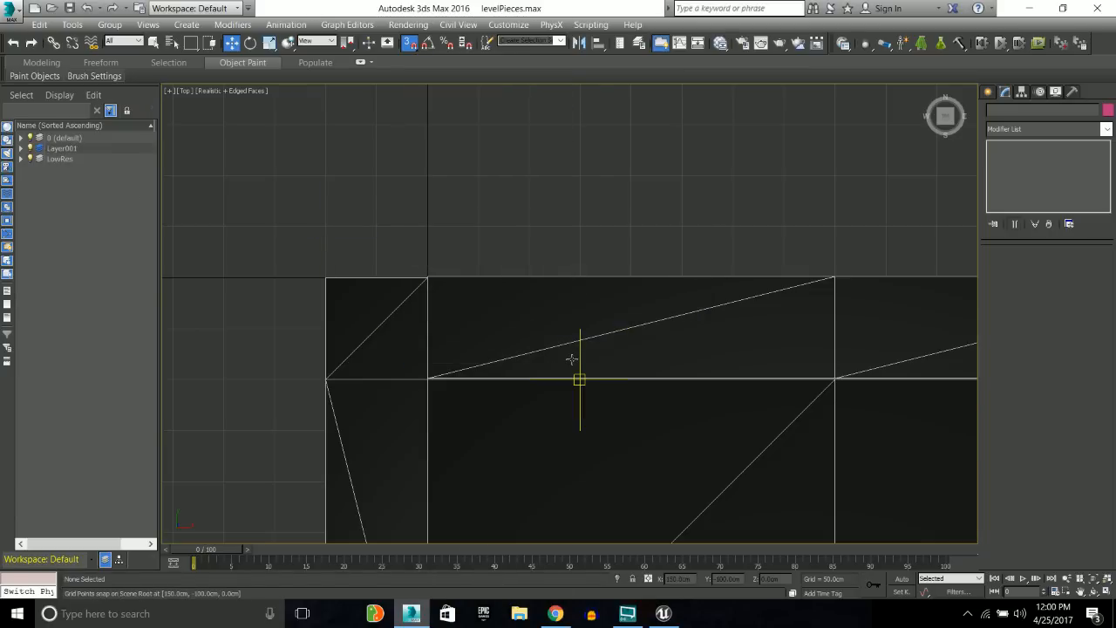
key(p)
middle_drag(571, 359, 518, 352)
scroll(518, 351, down, 6)
alt+middle_drag(604, 385, 504, 319)
scroll(668, 332, down, 4)
key(F4)
scroll(523, 297, down, 3)
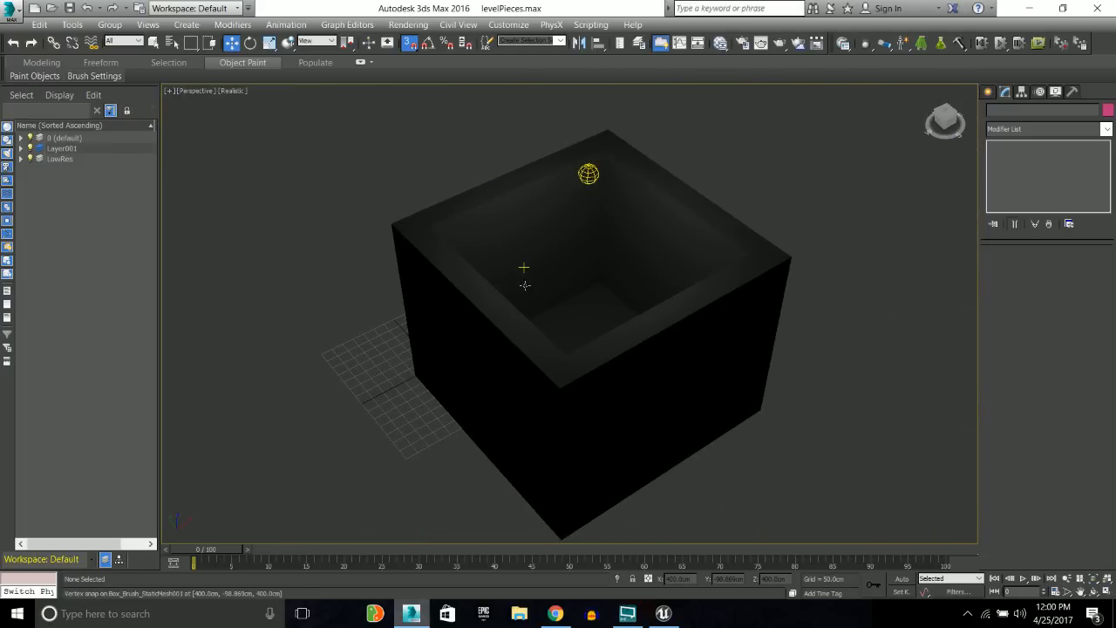
Show edged faces on the room and clear the yellow sphere inside it from view, with Layer001 hidden
click(563, 251)
click(562, 251)
key(F4)
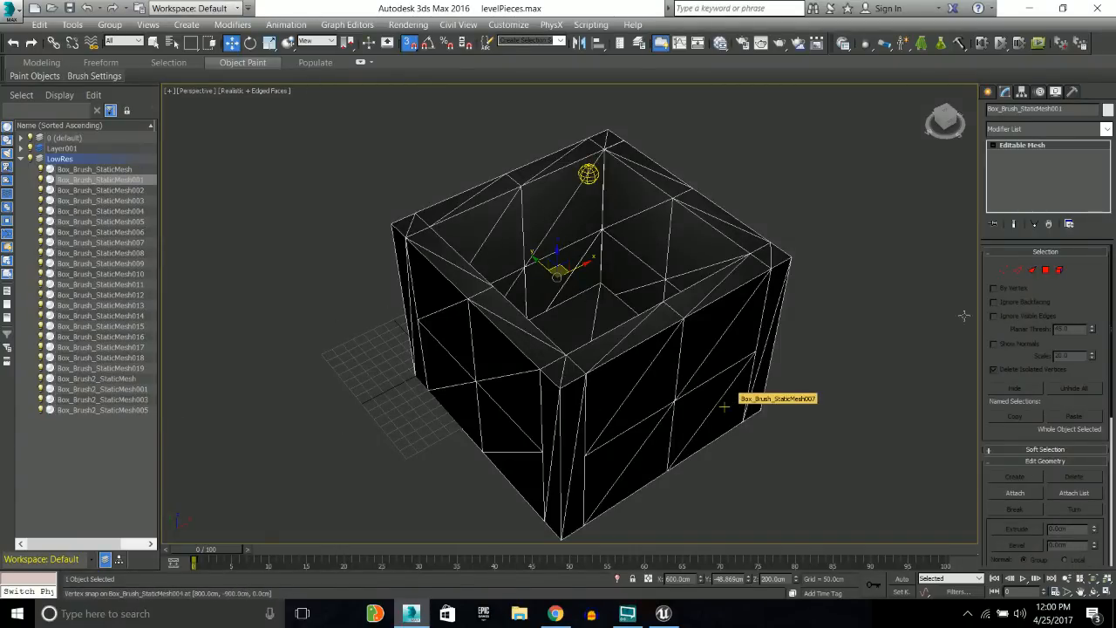
click(588, 174)
key(Delete)
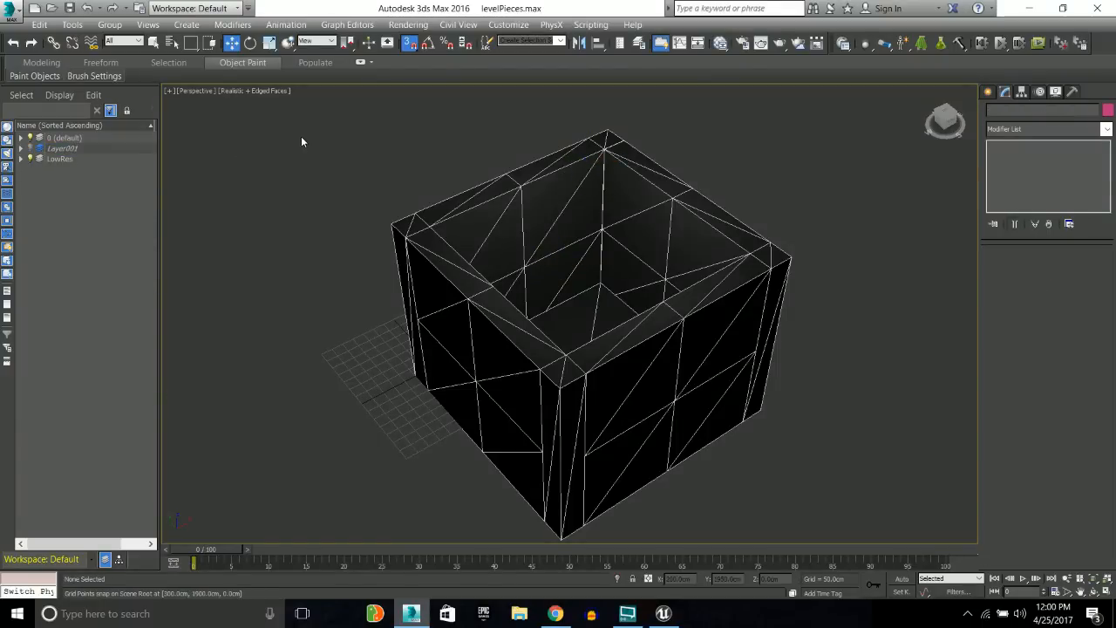
Turn snapping off, select all the visible room pieces and start exporting them
click(409, 43)
drag(821, 524, 823, 526)
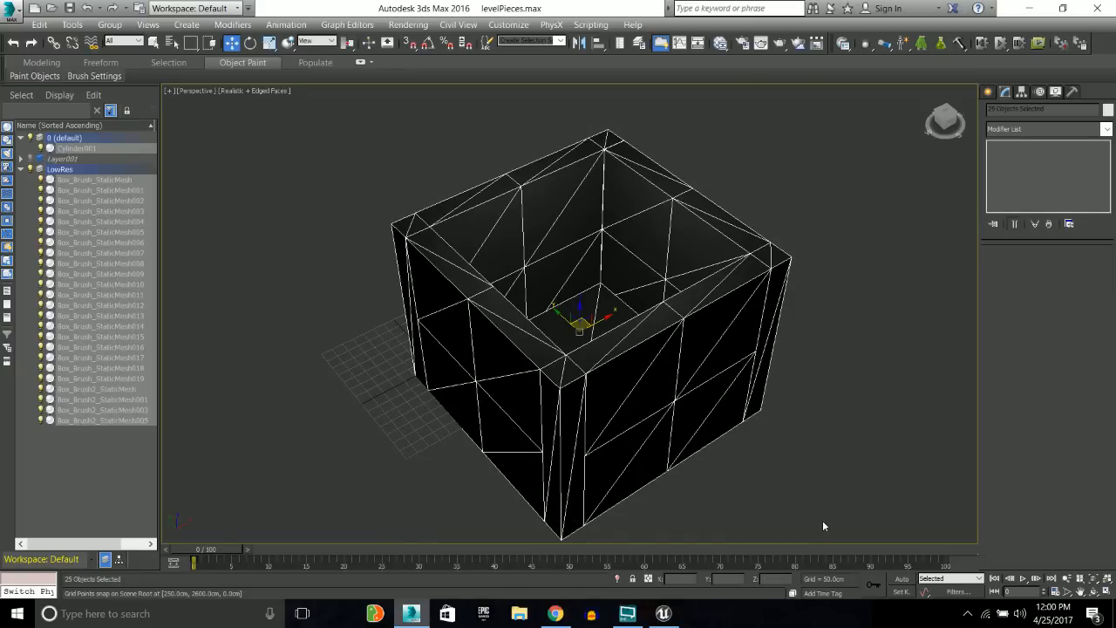
click(11, 13)
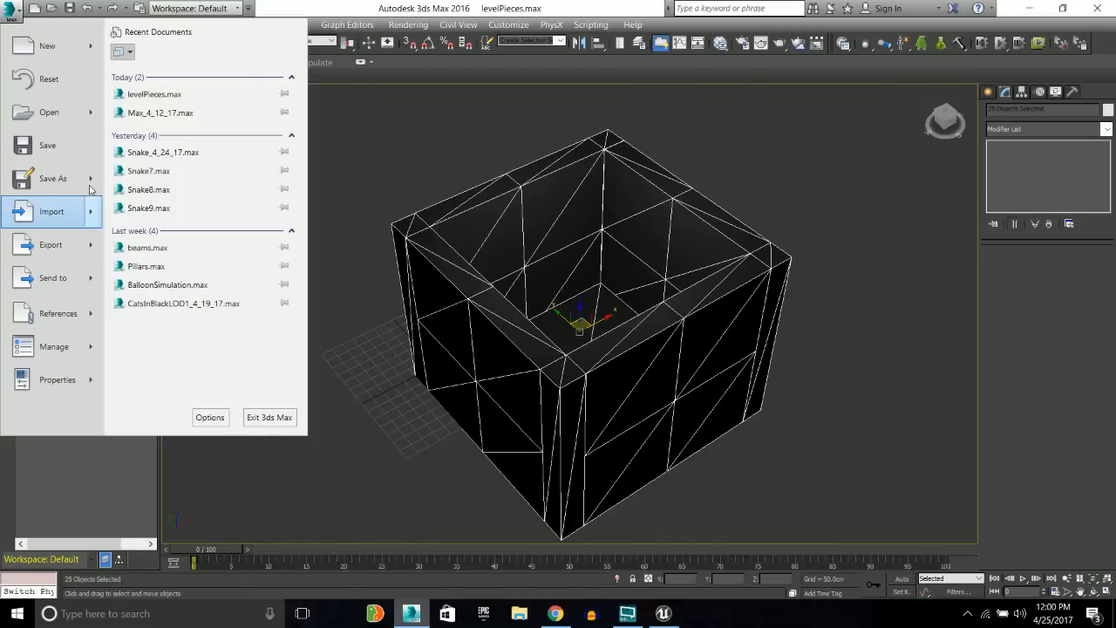
mouse_move(96, 262)
click(164, 138)
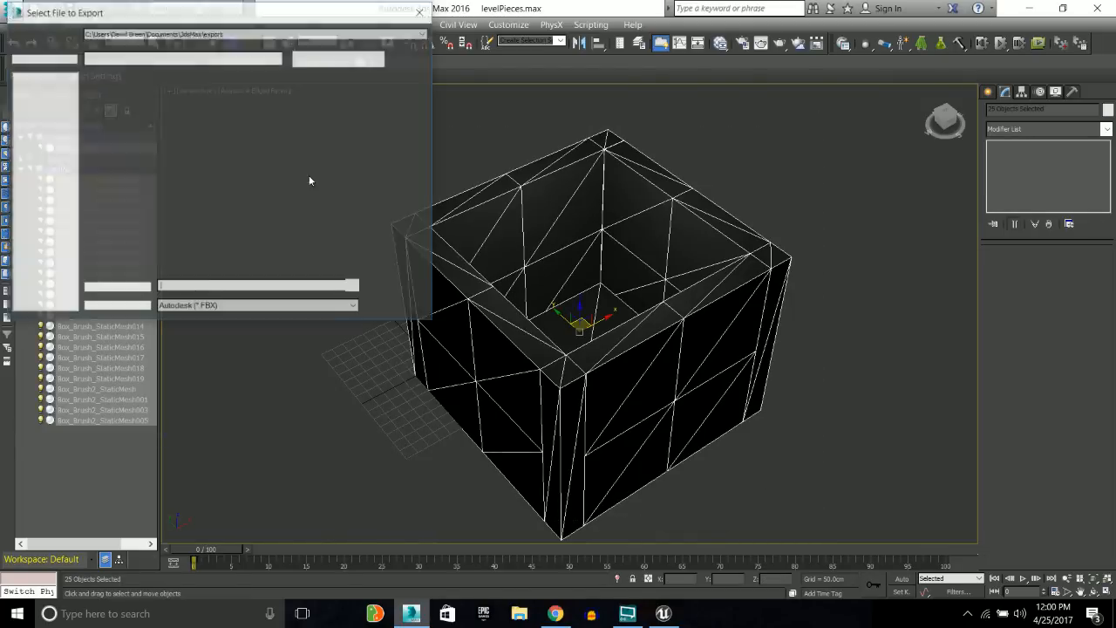
Choose WallComplete.FBX in the Objects folder, inside Max Animations on the desktop, as the FBX export target
click(50, 134)
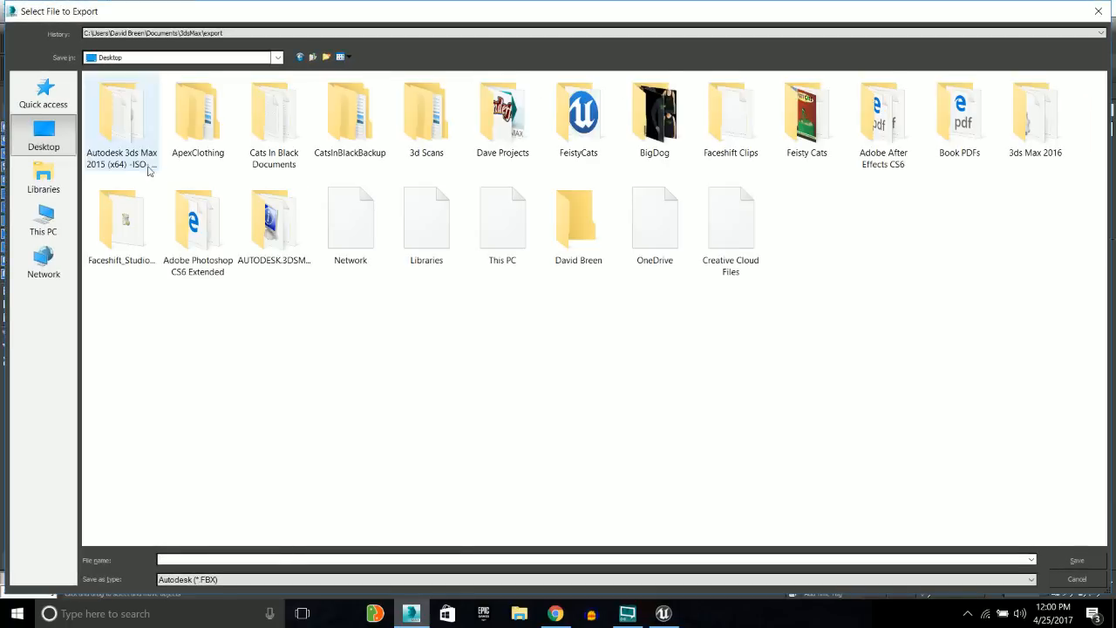
click(286, 129)
key(Left)
key(Left)
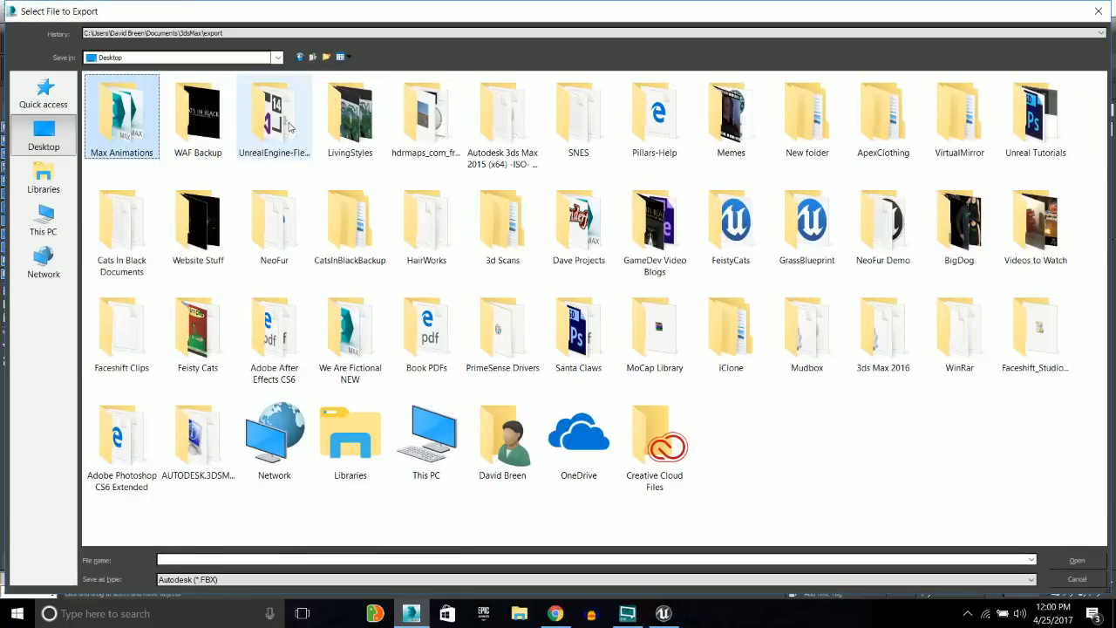
key(Return)
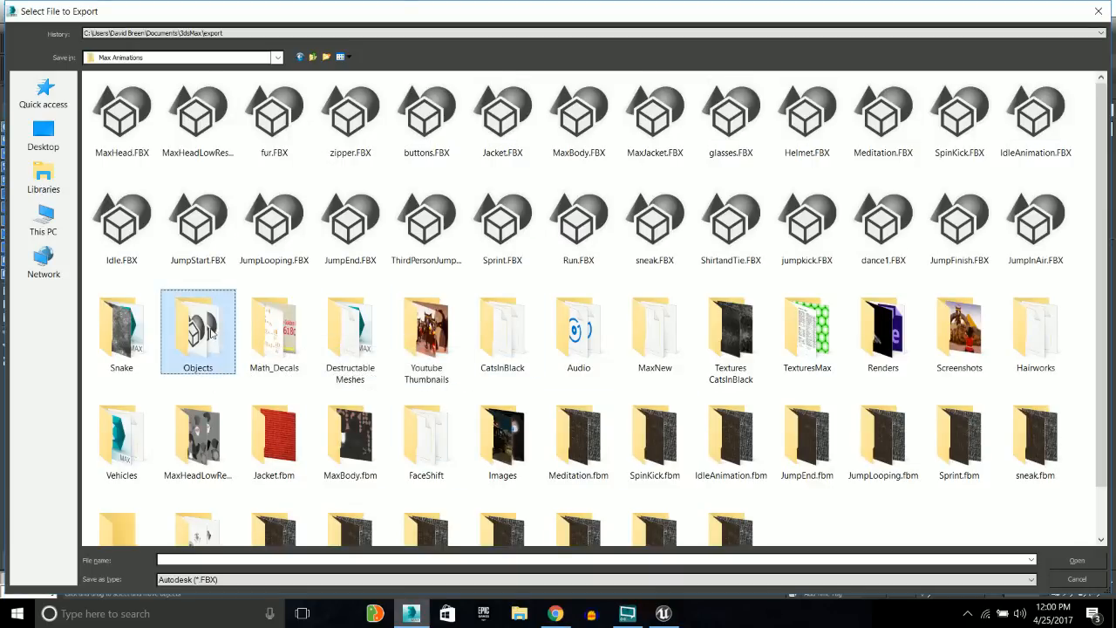
double_click(211, 334)
double_click(122, 249)
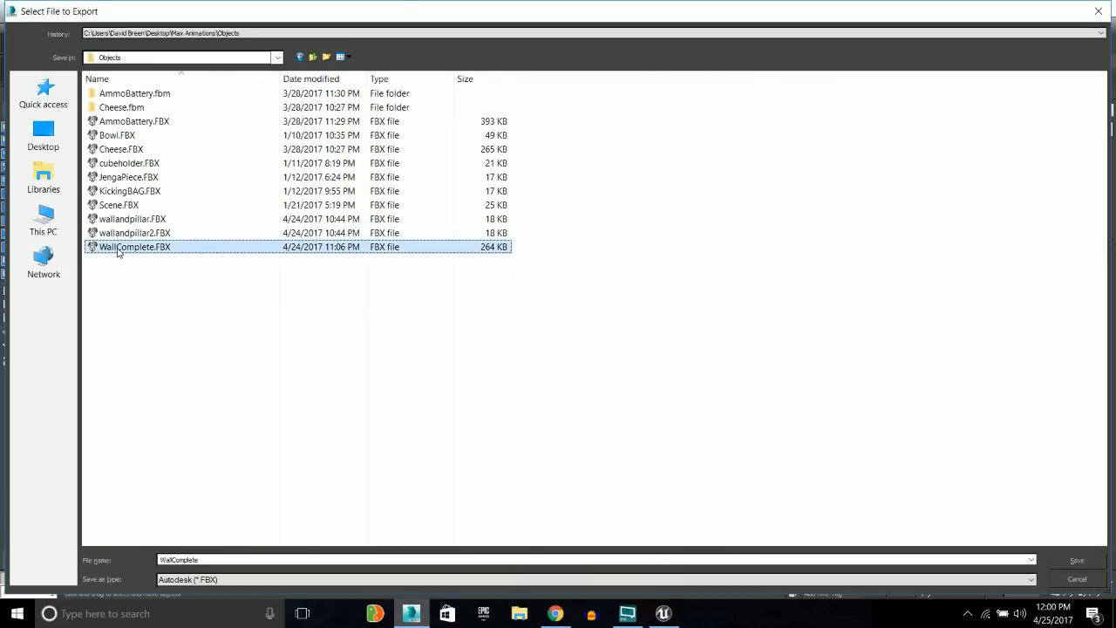
Allow the existing WallComplete.FBX to be replaced and run the export with the current FBX options
click(613, 366)
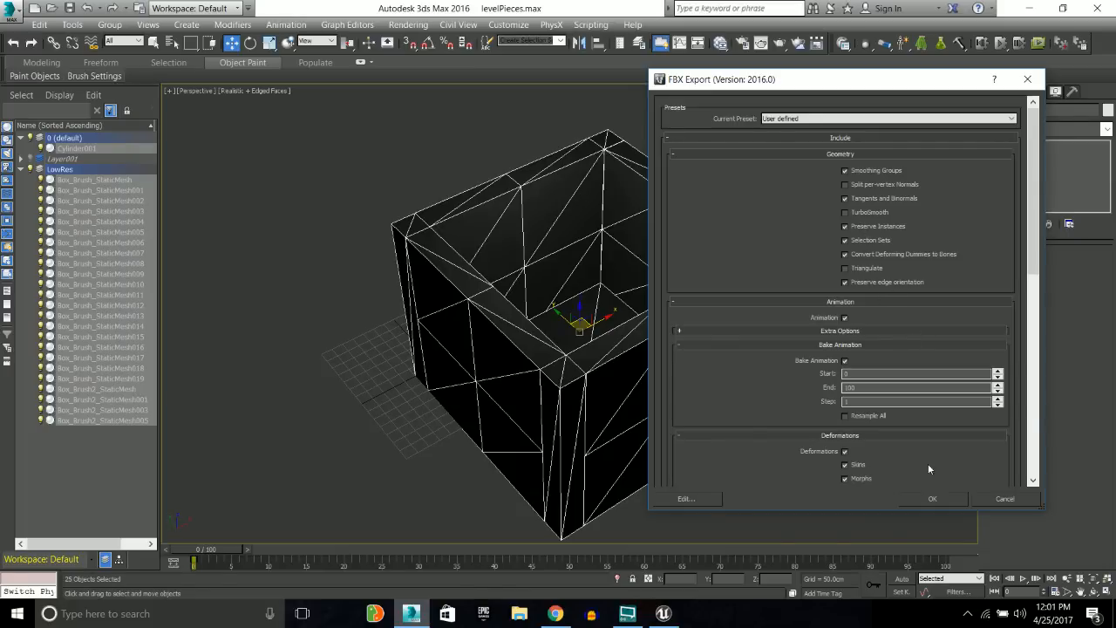
drag(1037, 264, 1037, 433)
click(941, 502)
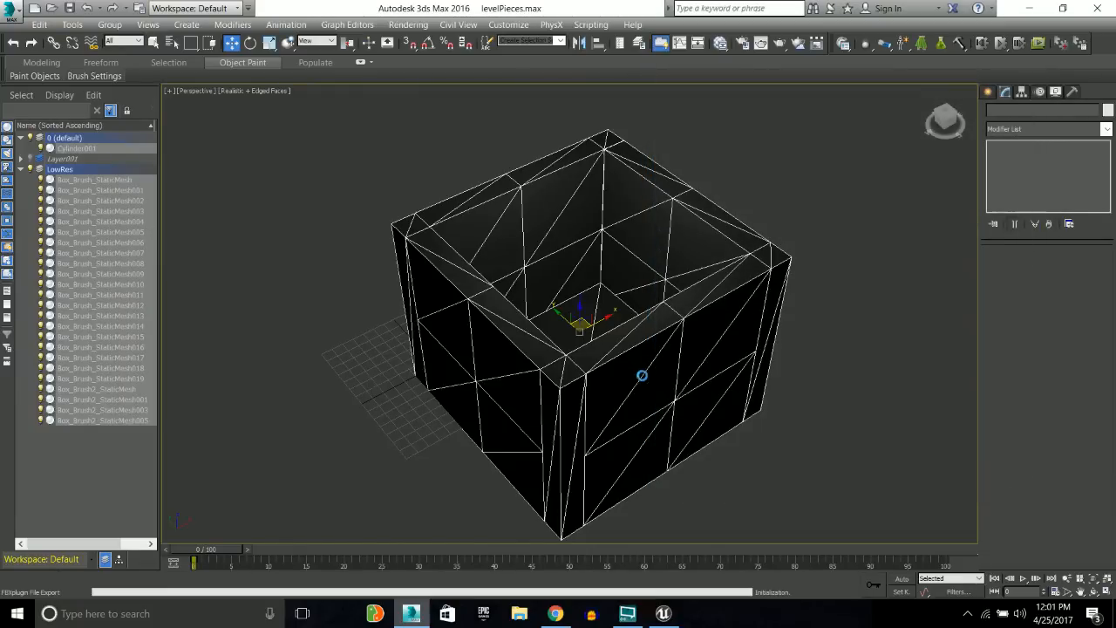
key(q)
Switch to Unreal Editor, enlarge the asset browsing area and open the Levels folder
click(665, 614)
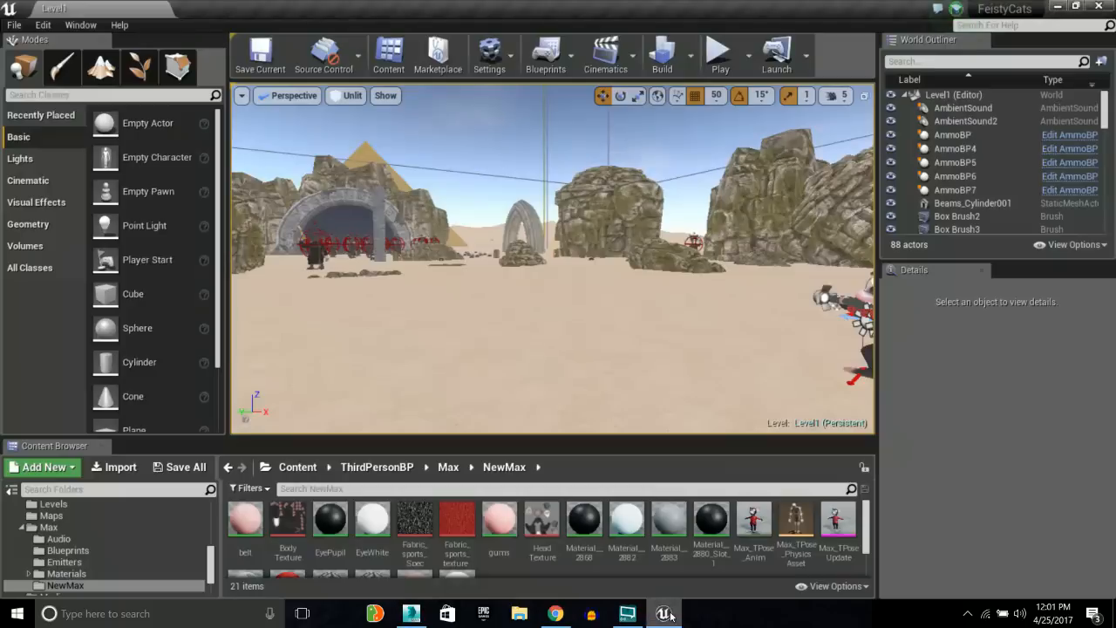
drag(339, 436, 339, 319)
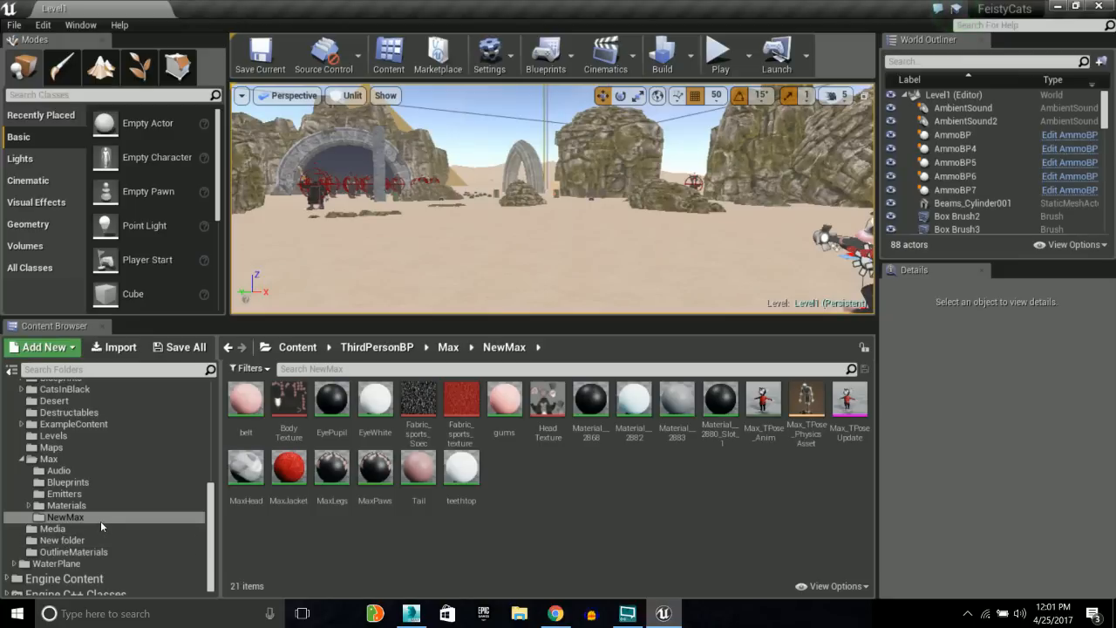
click(68, 437)
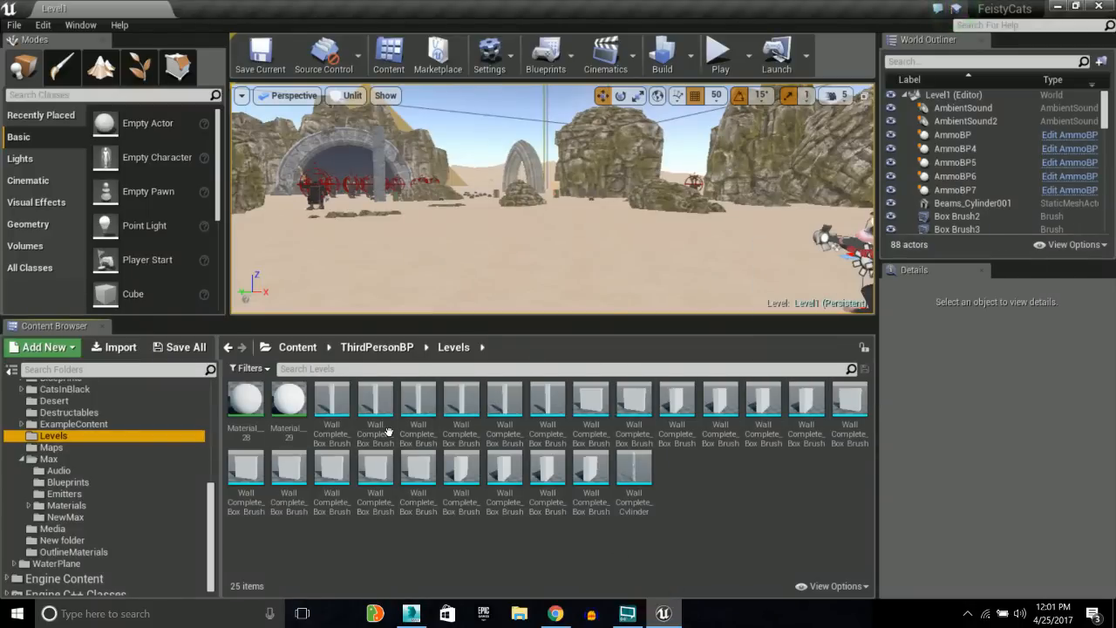
Switch back to the frozen 3ds Max and force it to close by ending its process
click(413, 614)
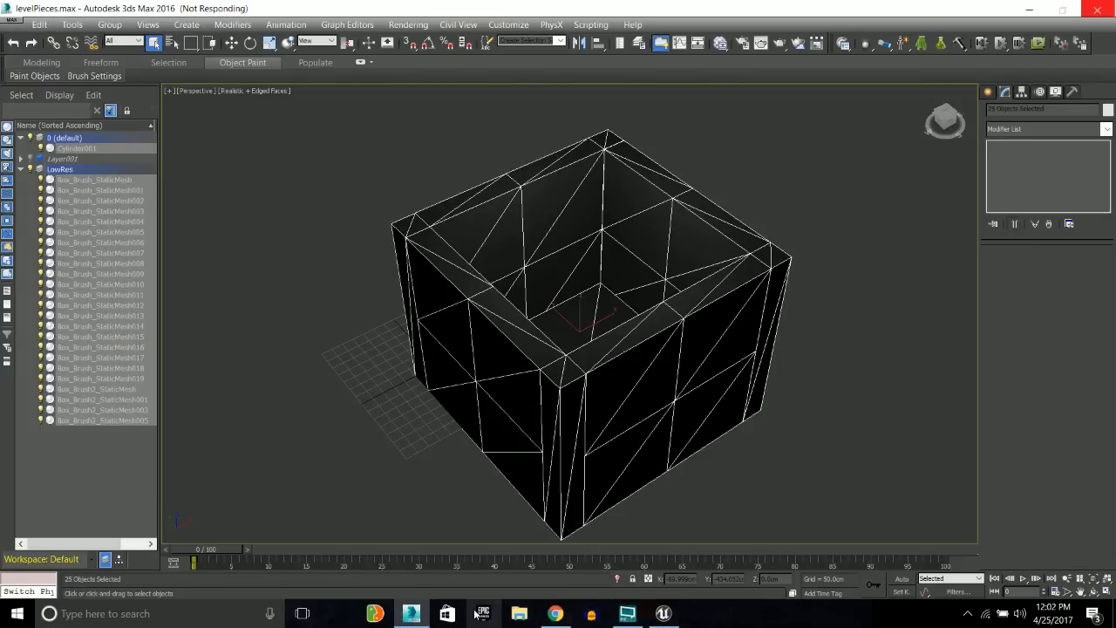
right_click(413, 616)
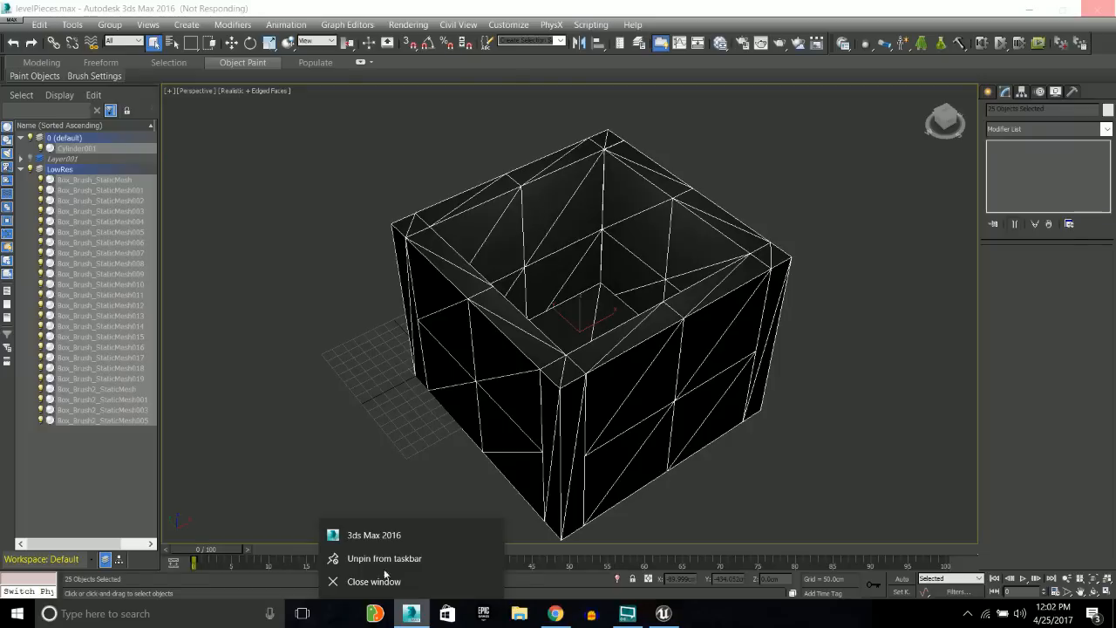
click(387, 582)
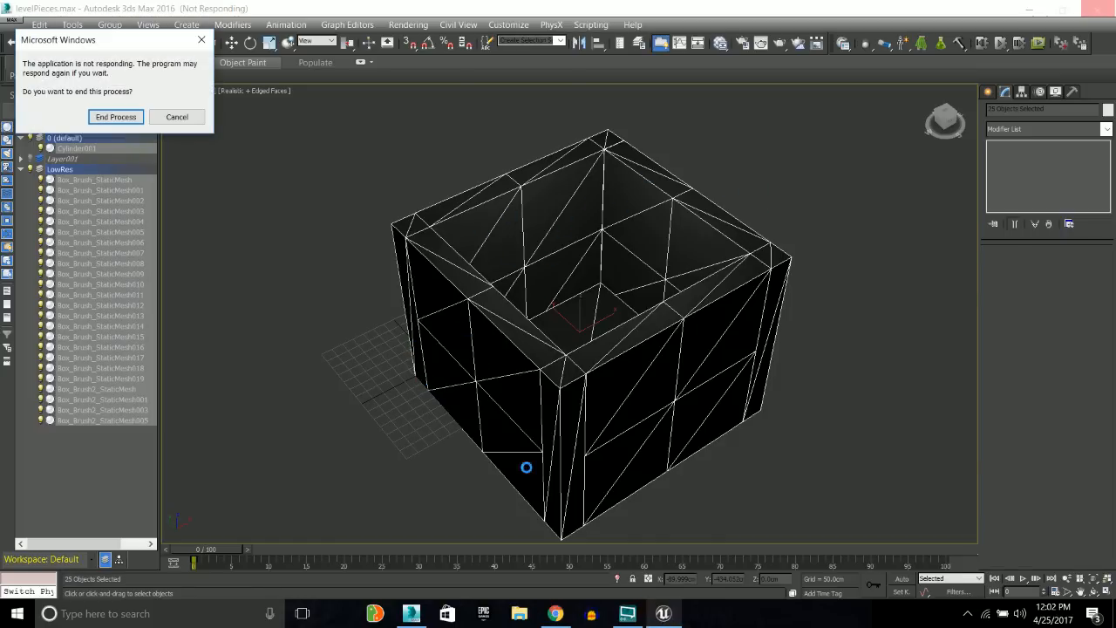
click(114, 116)
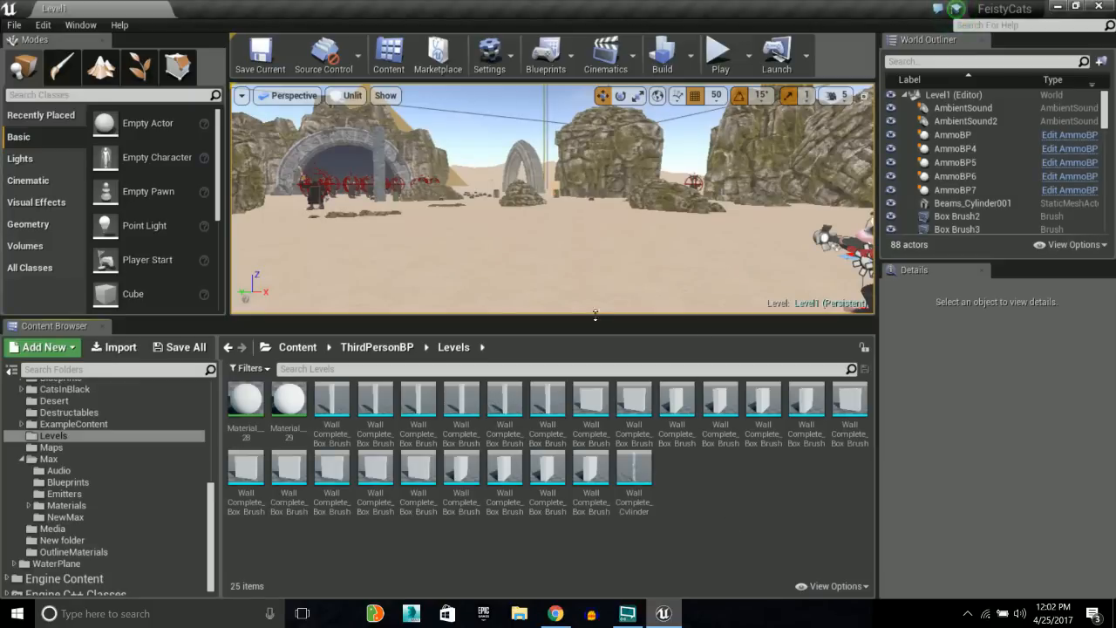
Enlarge the Unreal viewport and place WallComplete_Box_Brush_StaticMesh007 from the Levels folder on the sand
drag(611, 328, 463, 394)
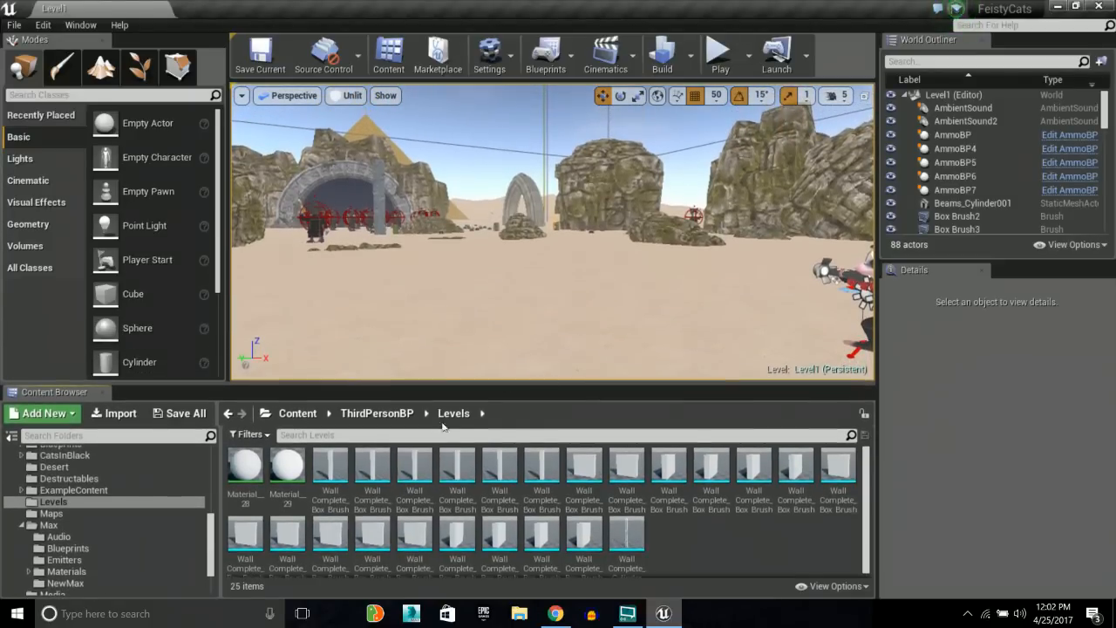
click(248, 536)
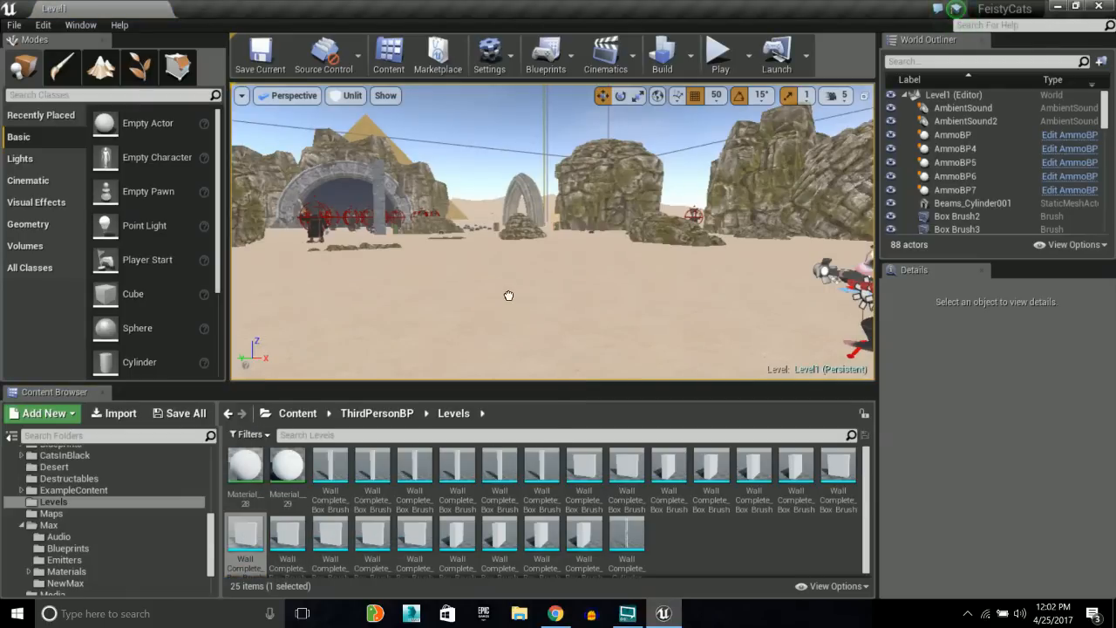
drag(512, 294, 514, 288)
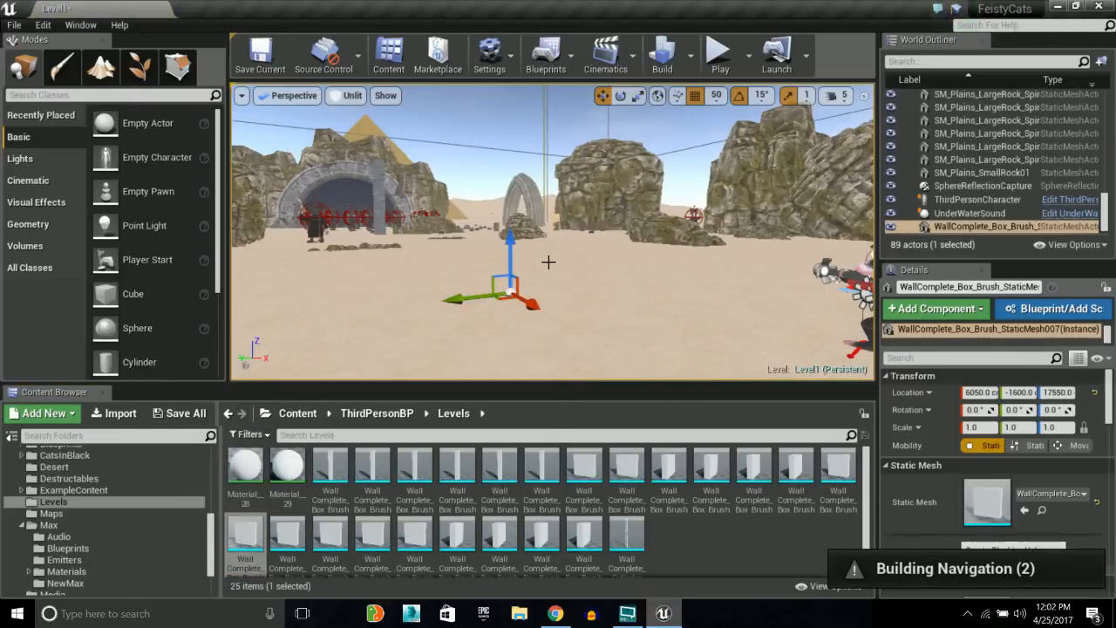
Move the placed wall piece along the Y axis in grid steps to -1800
right_drag(552, 260, 636, 260)
mouse_move(633, 254)
mouse_down()
mouse_move(592, 255)
mouse_move(645, 256)
mouse_up()
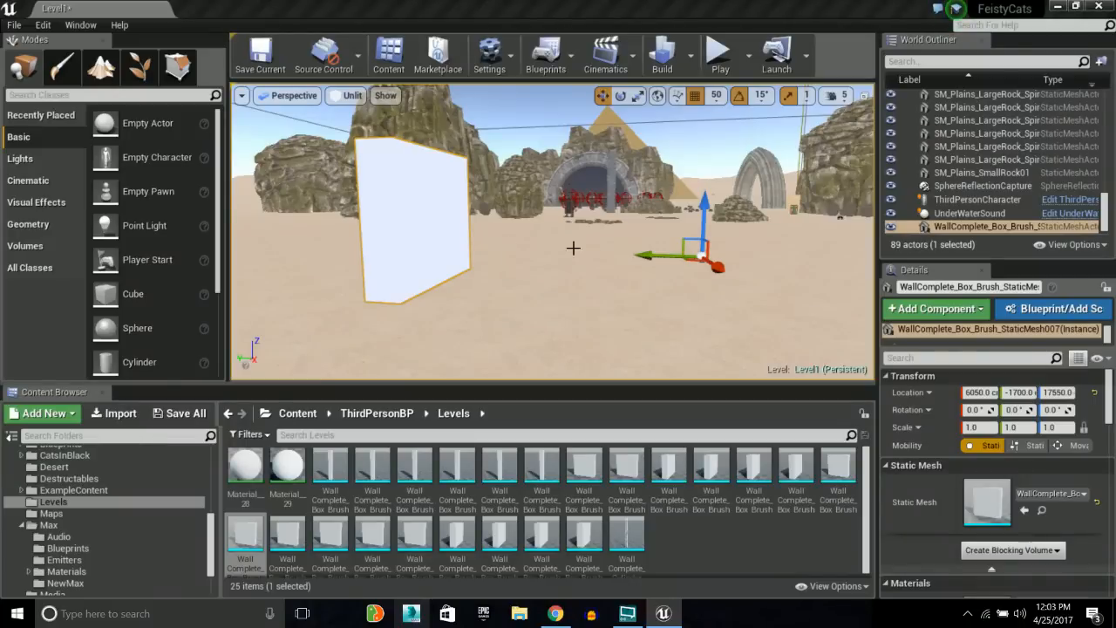
drag(671, 256, 682, 255)
drag(573, 240, 567, 243)
Switch the viewport to the Top orthographic view and hide Landscape1
click(301, 98)
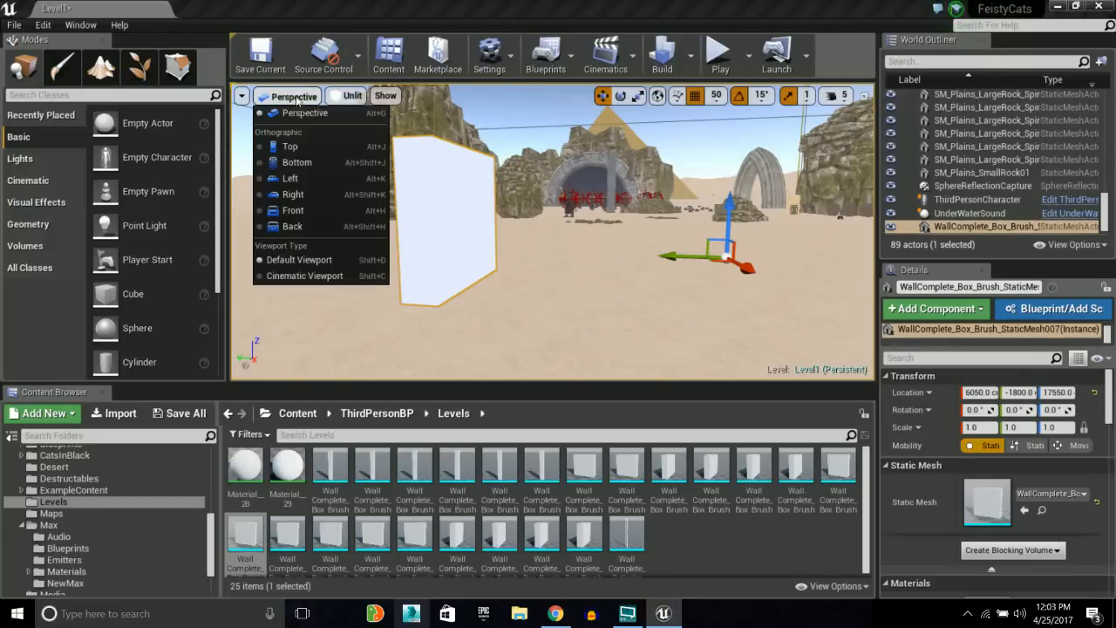
click(302, 143)
scroll(585, 244, down, 8)
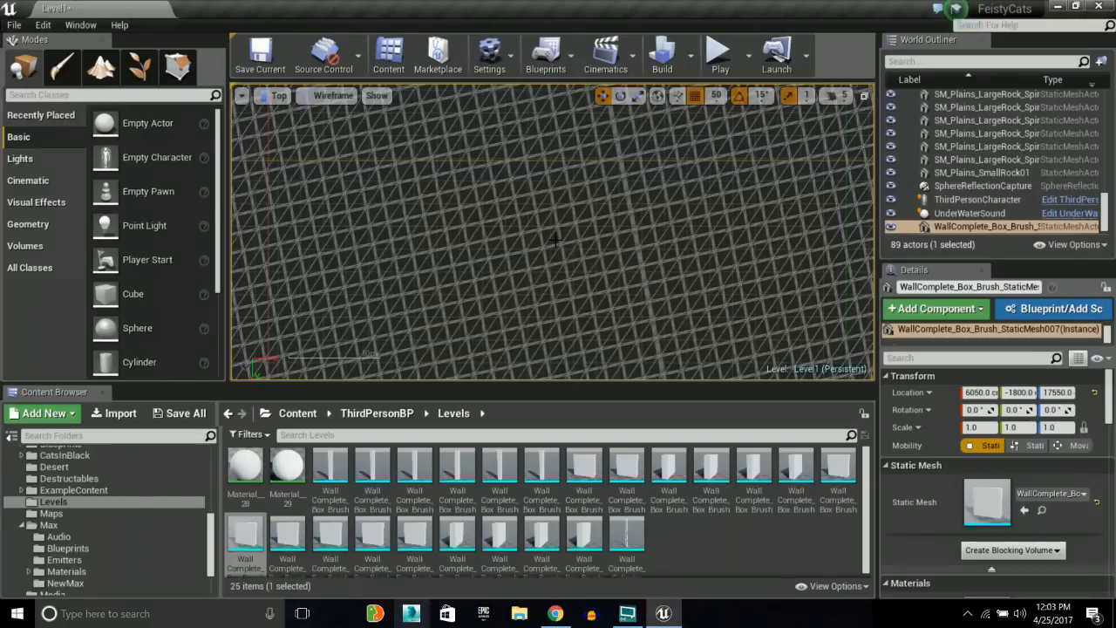
click(576, 234)
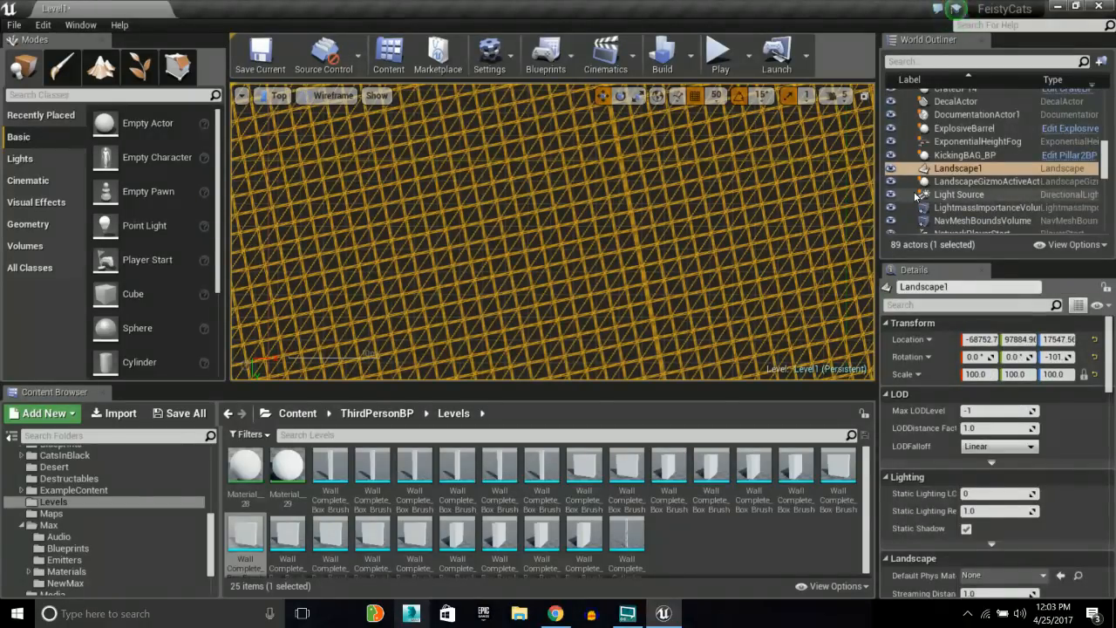
click(891, 168)
Locate the placed wall piece in the top view, select it and show it close up against the grid
right_drag(656, 198, 599, 220)
scroll(524, 179, down, 2)
scroll(526, 186, down, 1)
right_drag(524, 184, 511, 338)
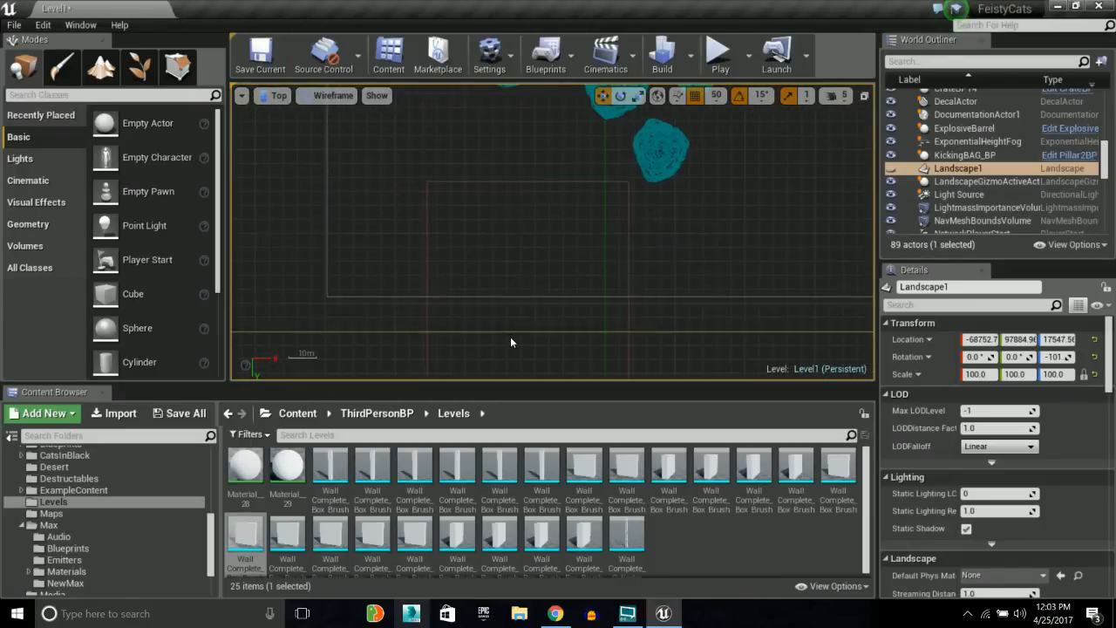
scroll(515, 333, down, 3)
right_drag(531, 149, 534, 263)
right_drag(632, 191, 640, 235)
scroll(640, 231, up, 2)
scroll(561, 251, up, 4)
click(558, 181)
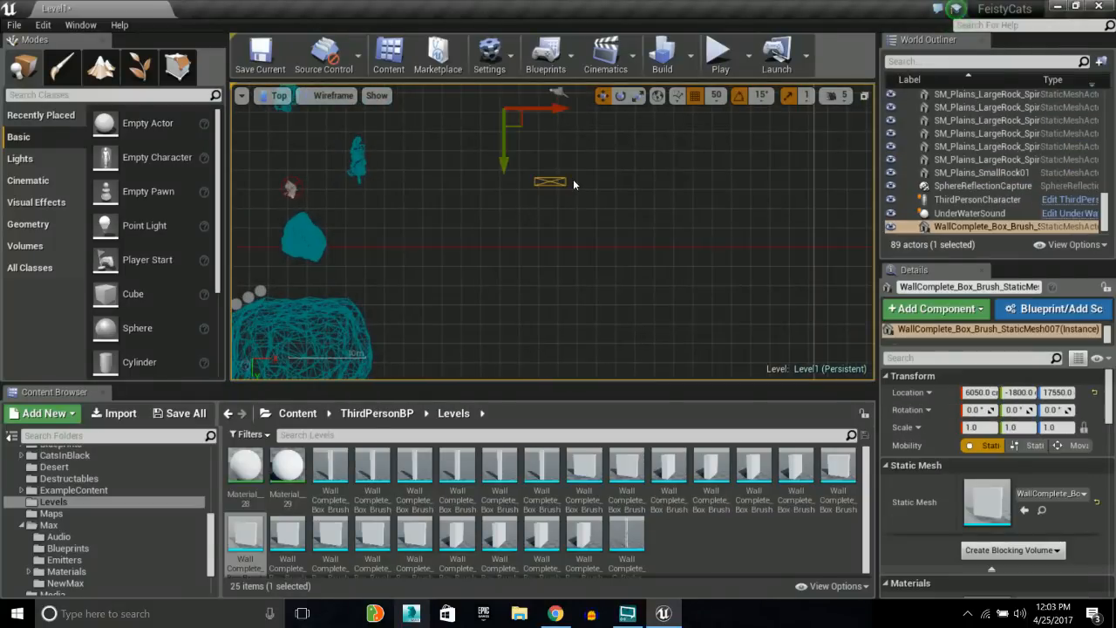
scroll(545, 185, up, 5)
key(f)
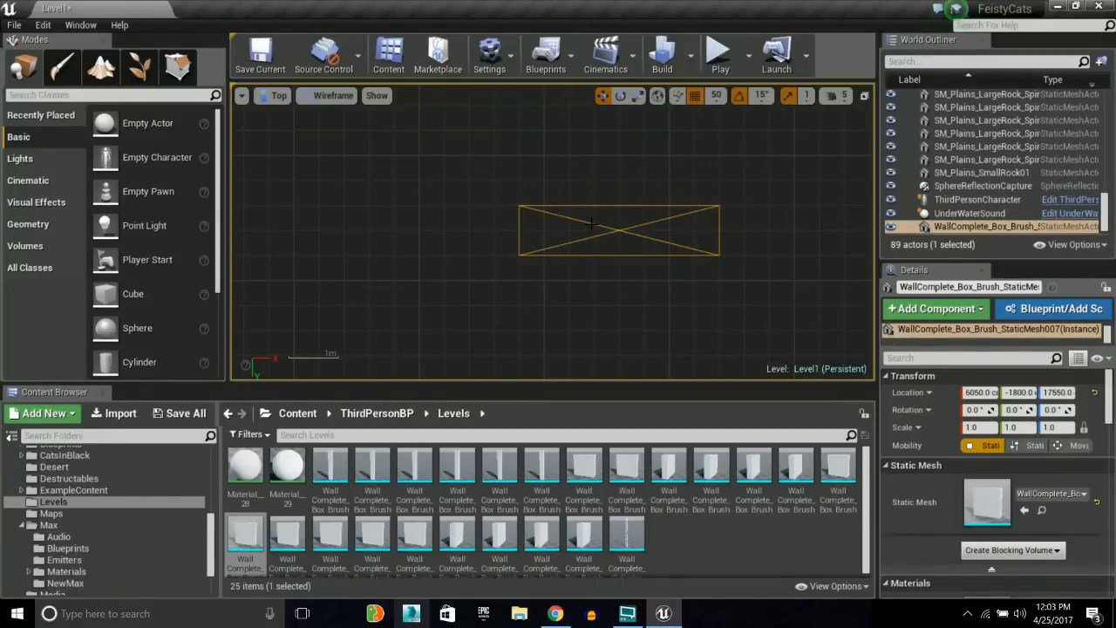
Reselect only the wall piece and move it along the grid to X 5850, Y -1900
scroll(608, 216, down, 3)
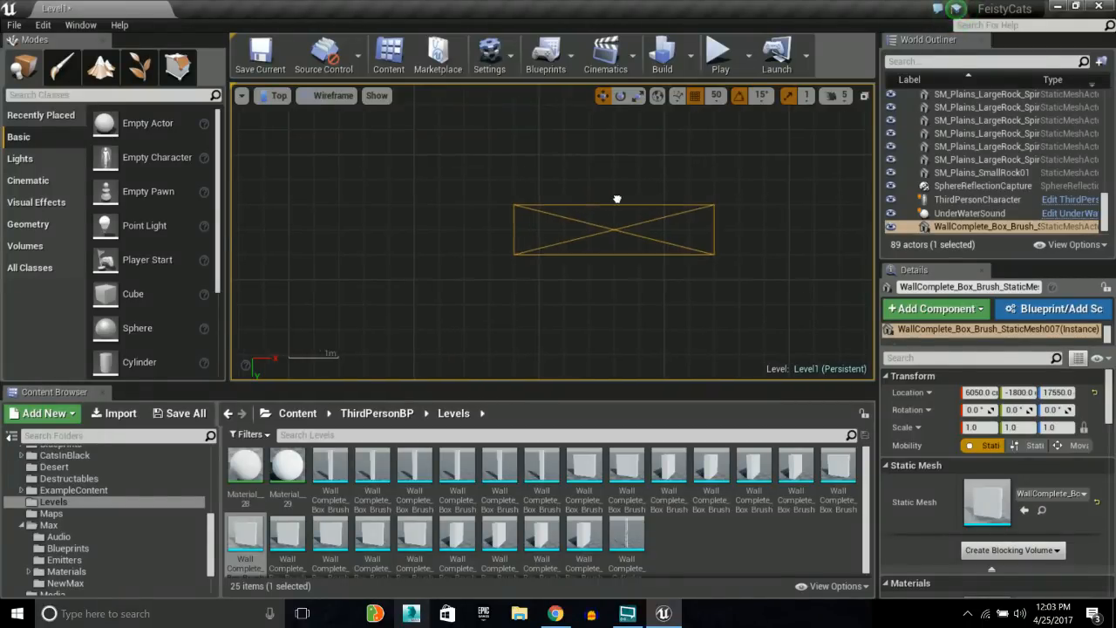
drag(632, 255, 634, 255)
scroll(609, 204, down, 2)
right_drag(583, 204, 582, 351)
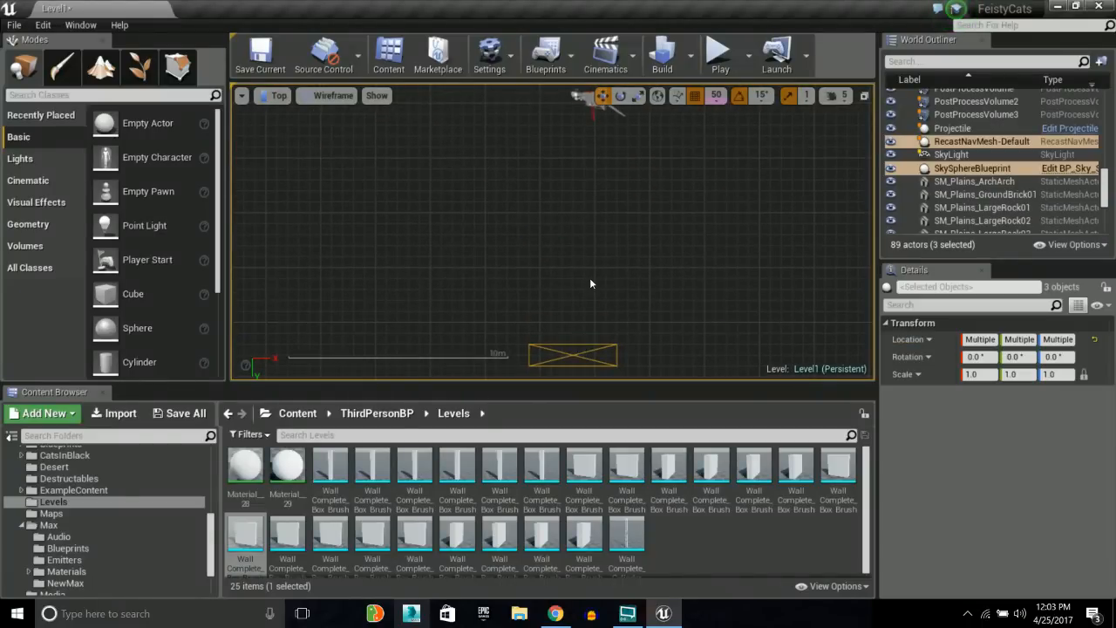
scroll(589, 283, down, 1)
click(593, 341)
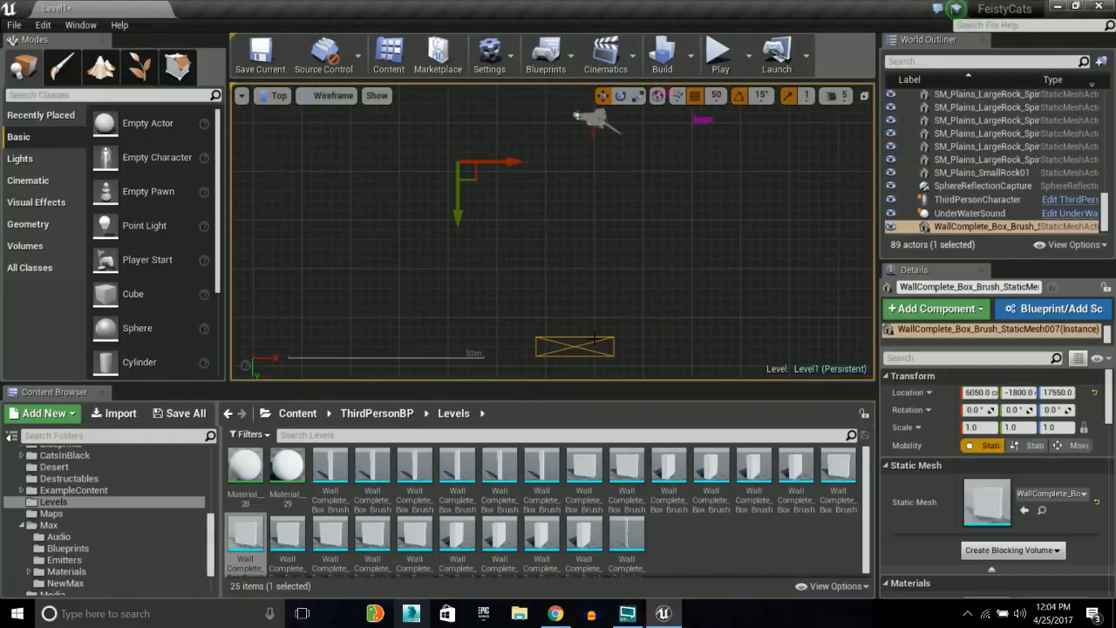
right_drag(526, 248, 467, 149)
drag(465, 145, 429, 131)
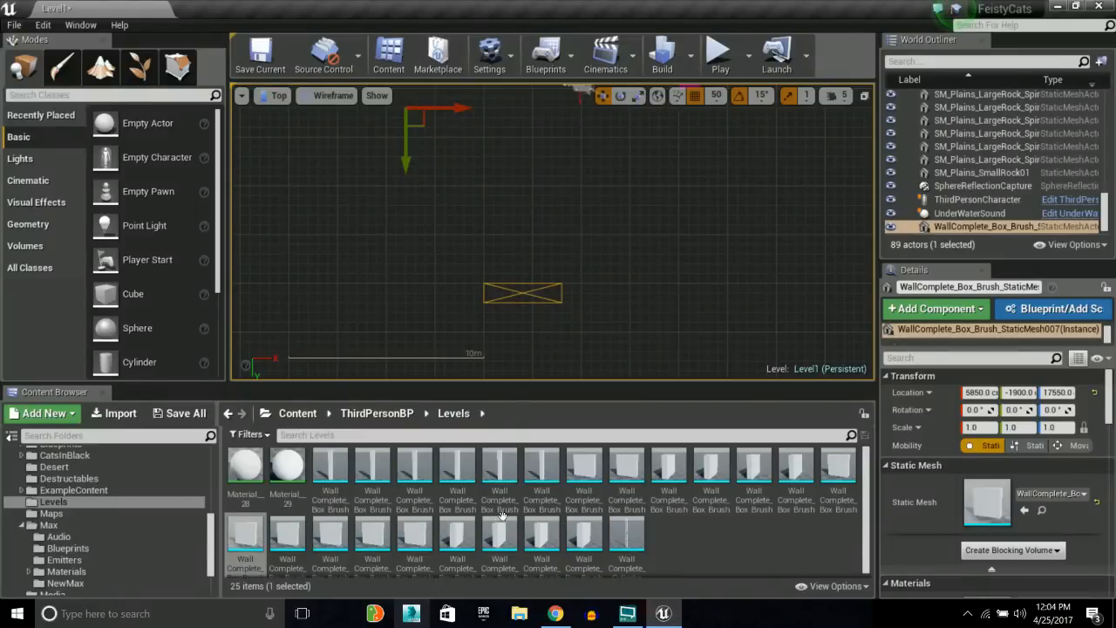
Relaunch 3ds Max and, while it loads, reselect the wall piece in Unreal Editor
click(412, 614)
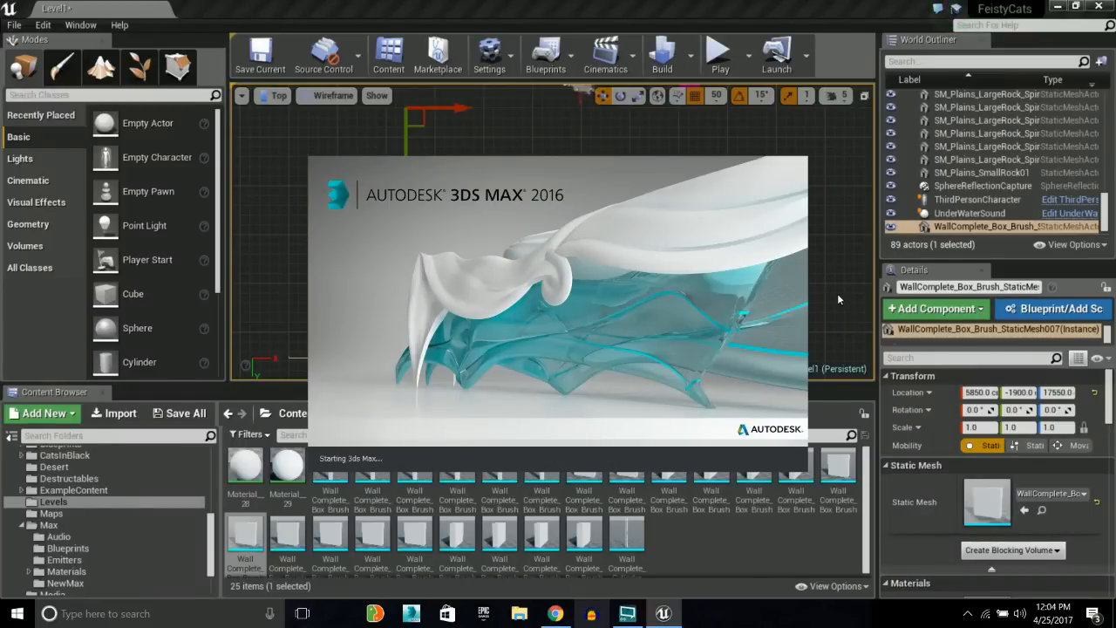
key(Escape)
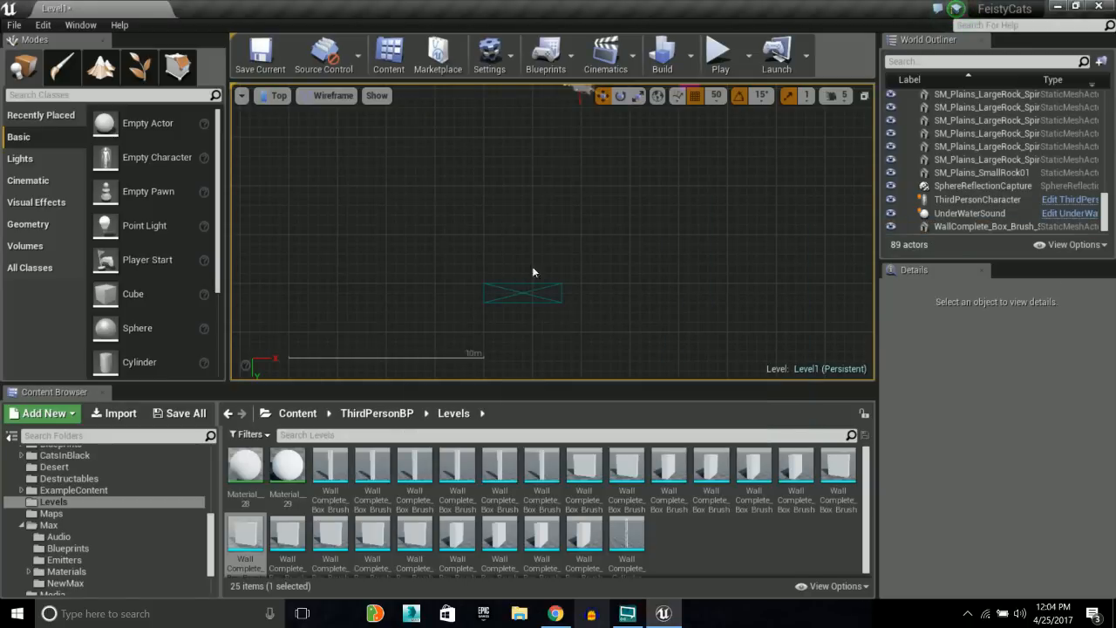
click(526, 281)
Review the available grid snap sizes and examine the grid spacing in the top view
click(715, 95)
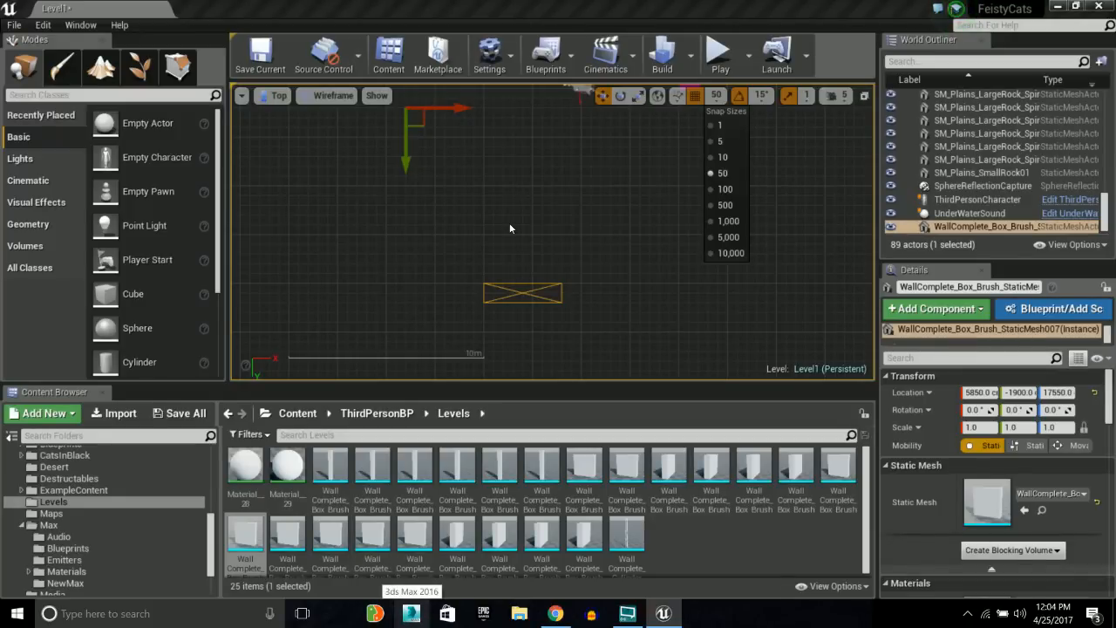
click(474, 194)
mouse_move(473, 194)
right_down()
mouse_move(568, 212)
mouse_move(550, 193)
right_up()
scroll(549, 193, up, 5)
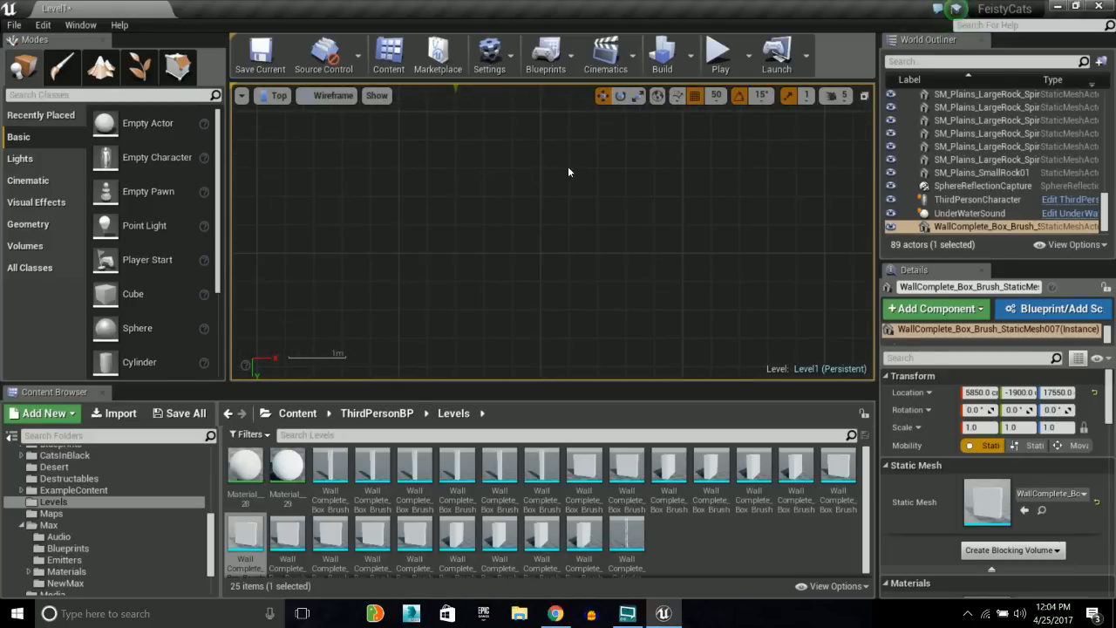
scroll(631, 233, down, 2)
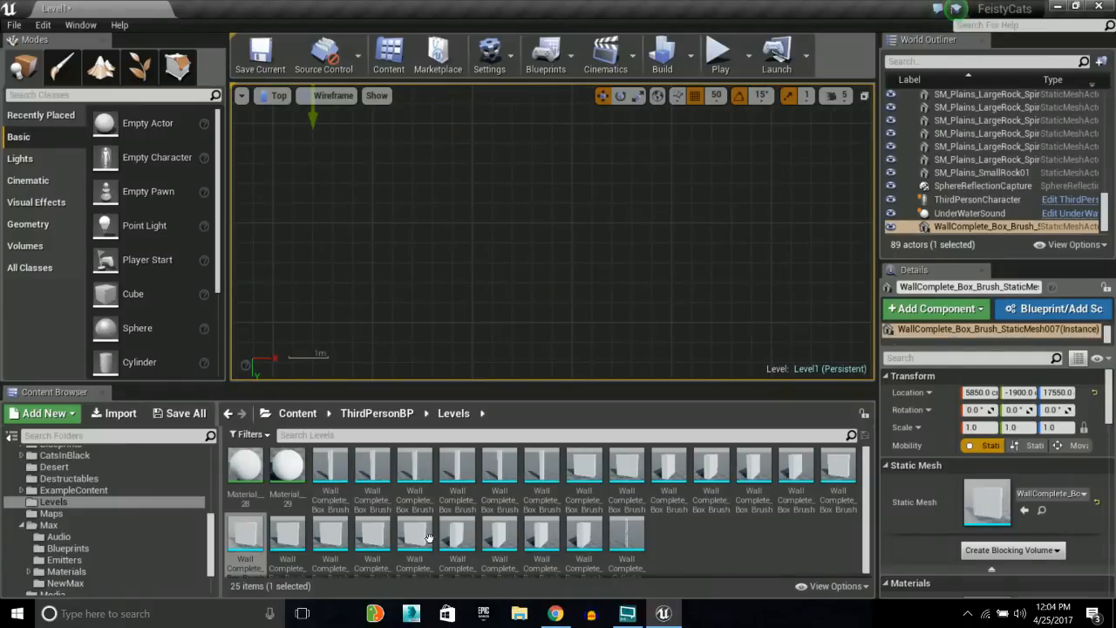
Check the loading progress of 3ds Max and return to Unreal Editor
click(411, 615)
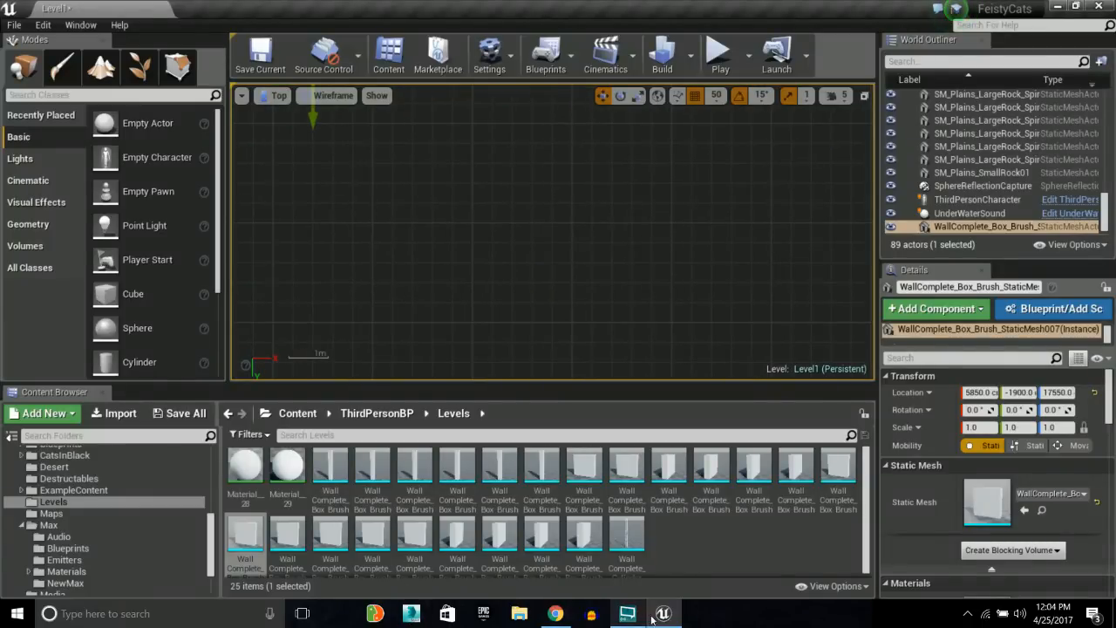
click(665, 615)
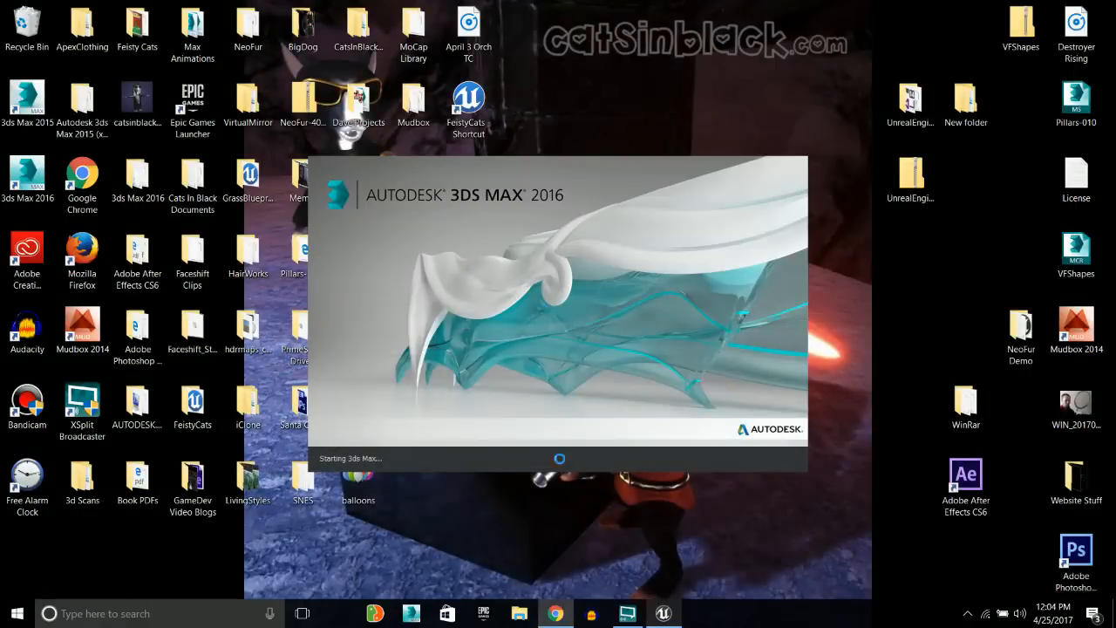
click(663, 614)
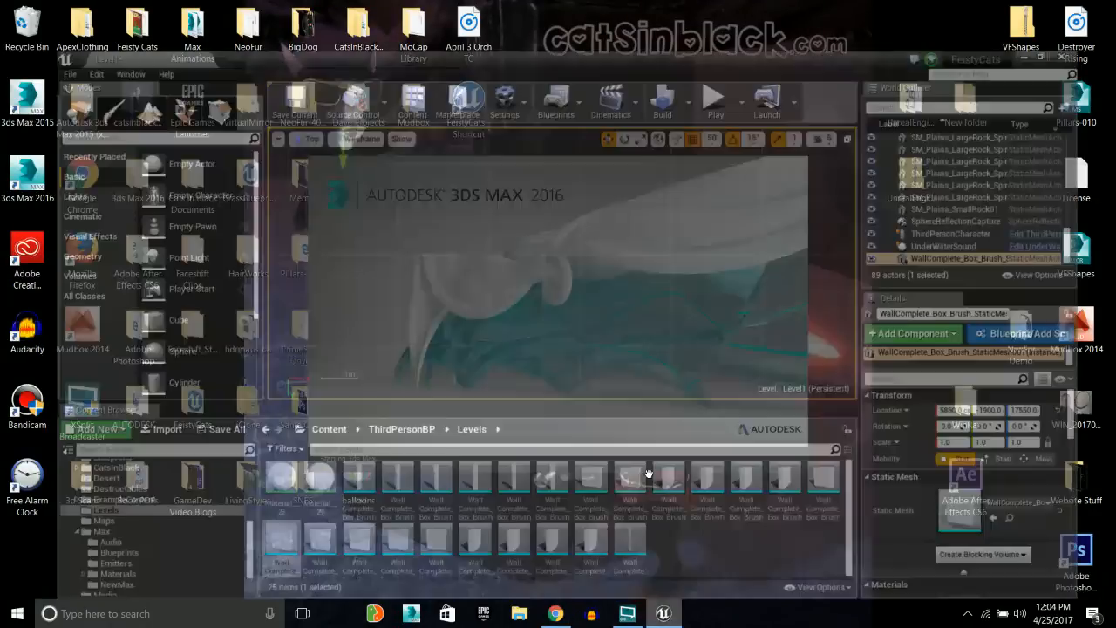
Switch the viewport to perspective, focus on the selected wall piece and bring up its static mesh and material settings
click(272, 98)
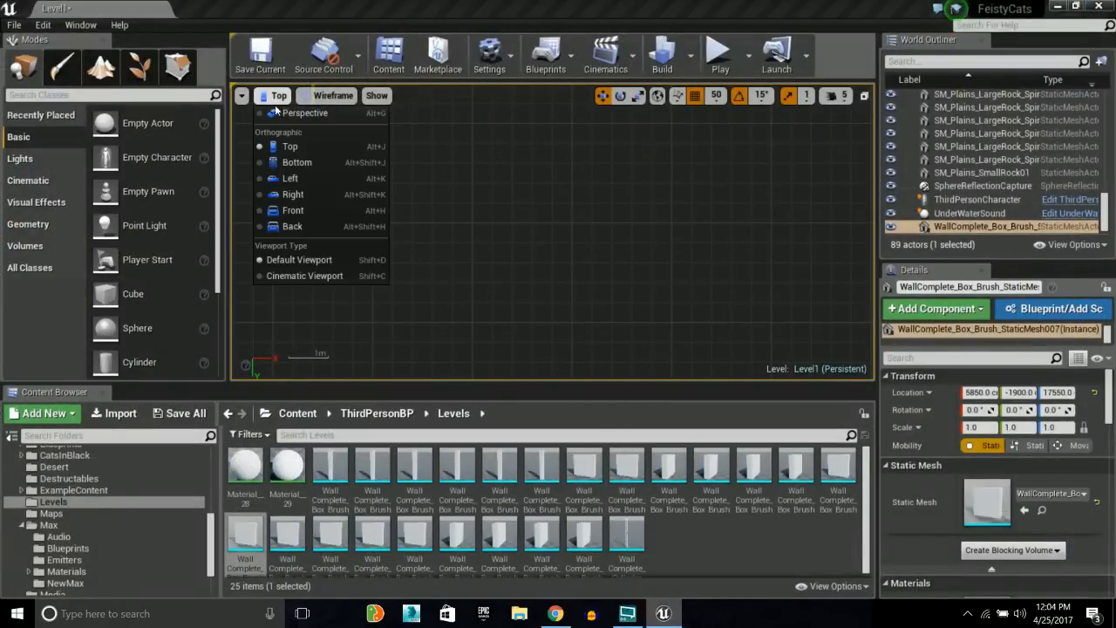
click(297, 113)
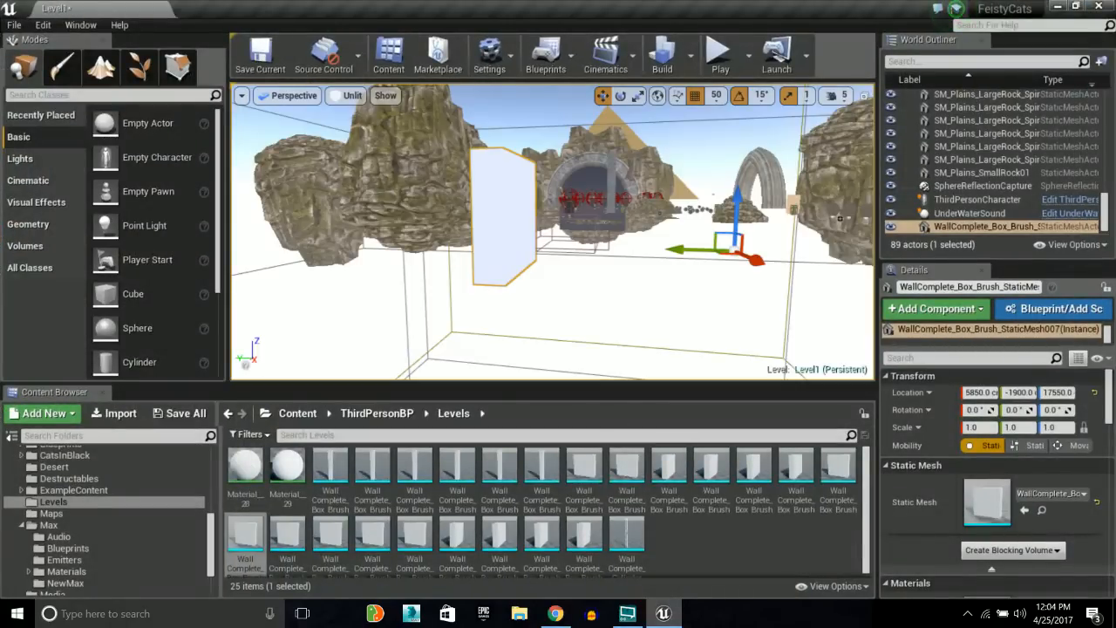
key(f)
right_drag(552, 232, 503, 227)
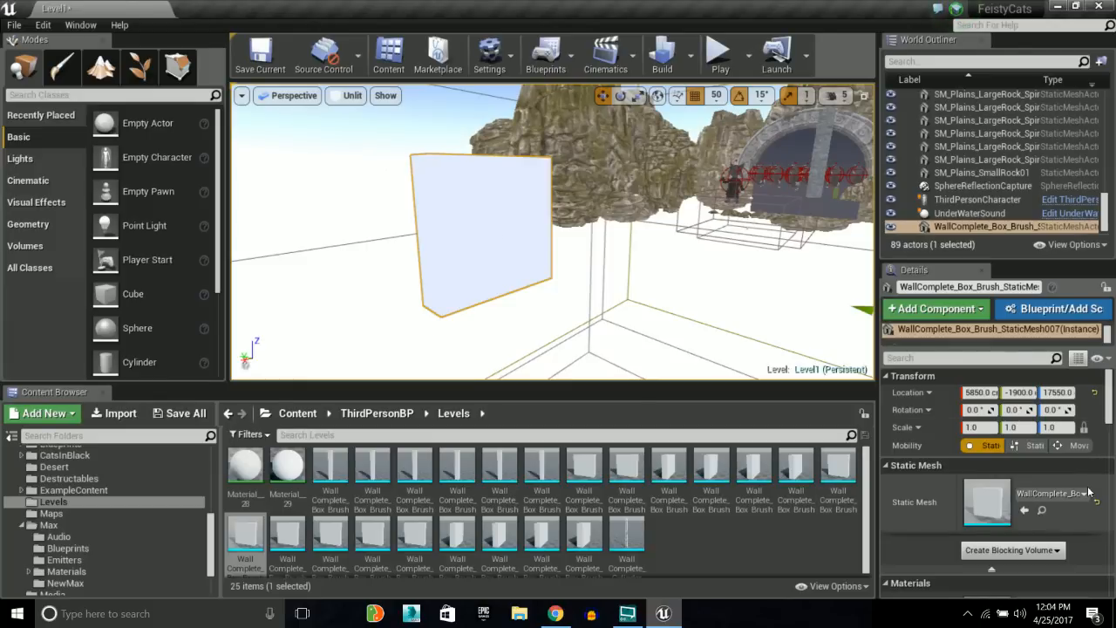
scroll(1108, 416, down, 3)
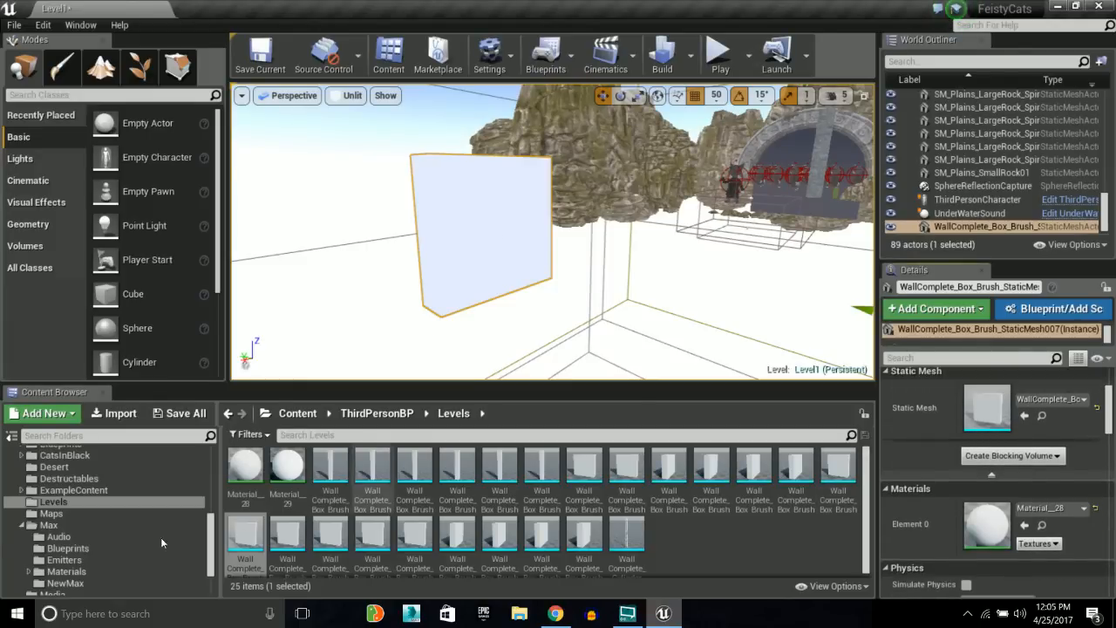
Examine the imported wall meshes in the Levels folder and the actor options of the placed wall piece
mouse_move(296, 525)
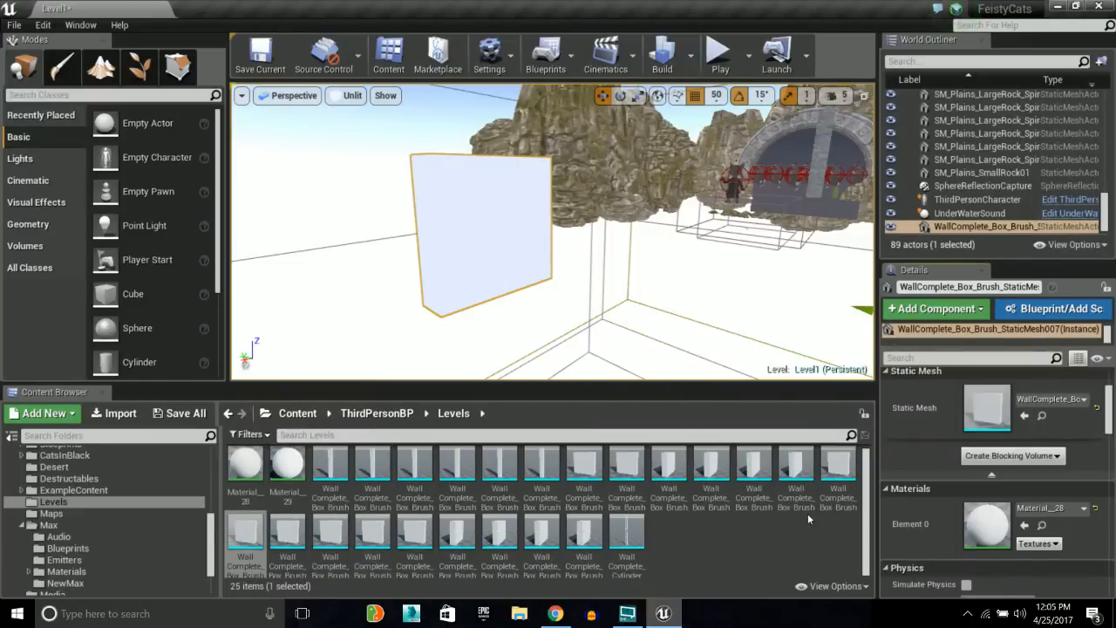
click(243, 565)
mouse_move(403, 544)
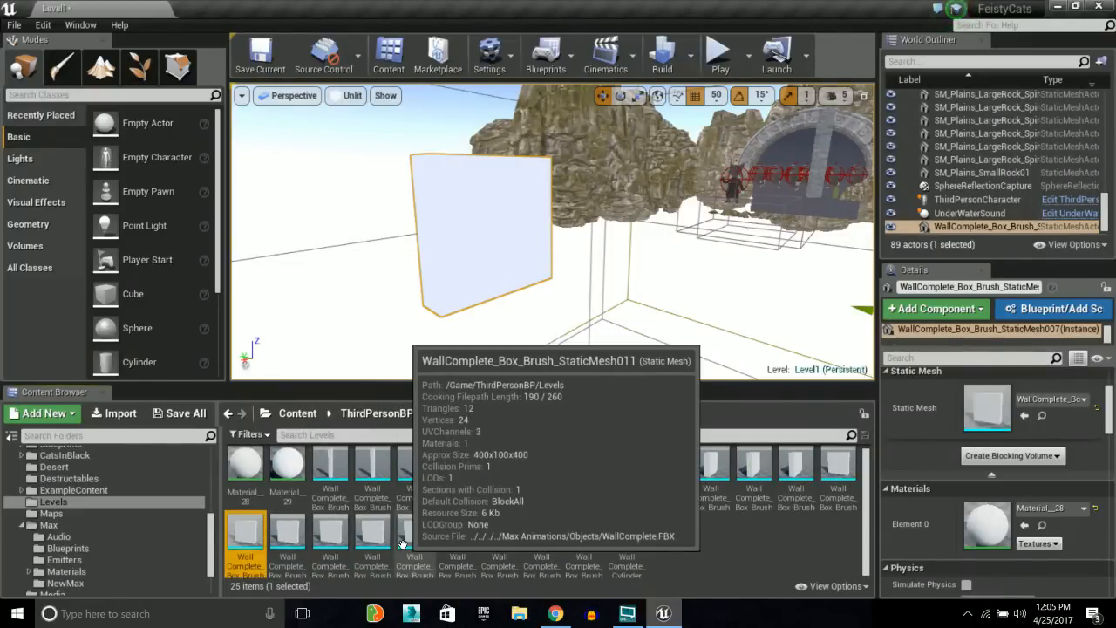
click(255, 559)
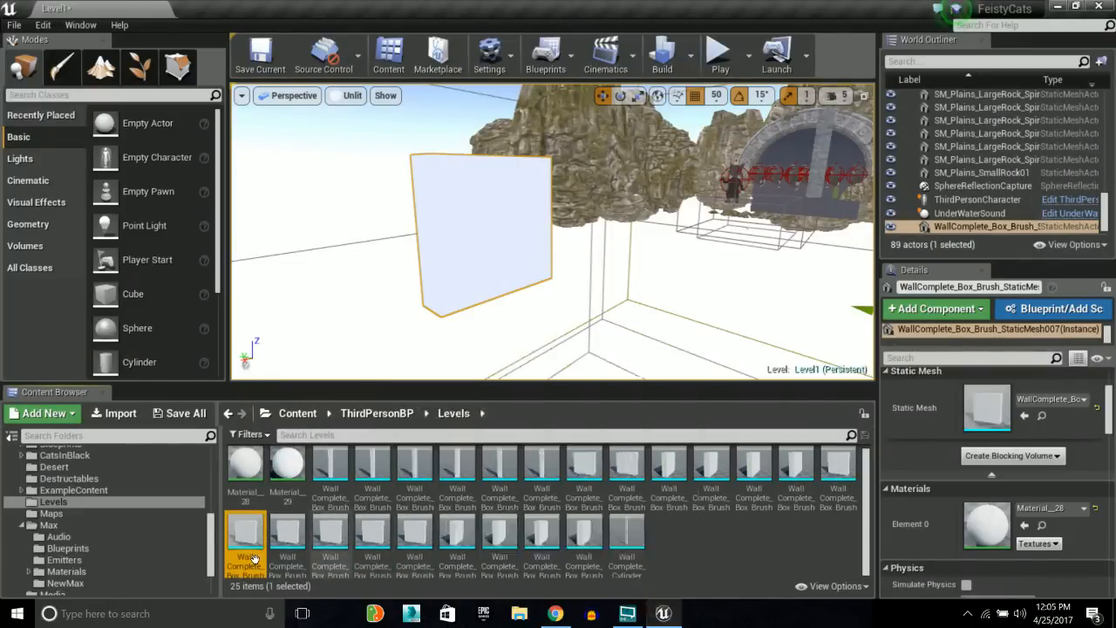
click(719, 546)
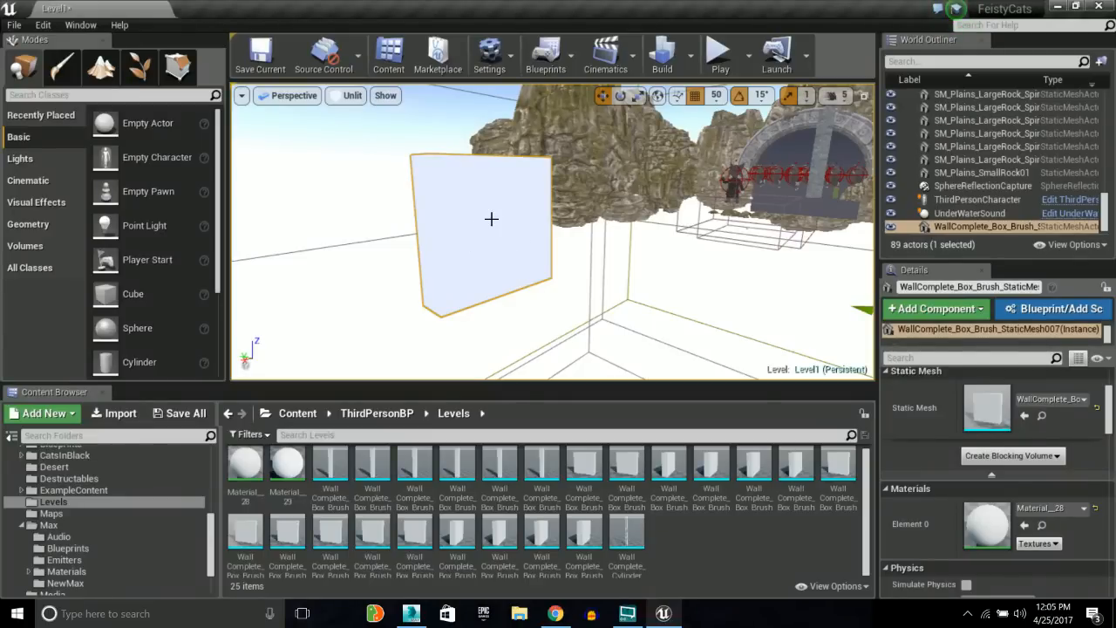
right_click(493, 221)
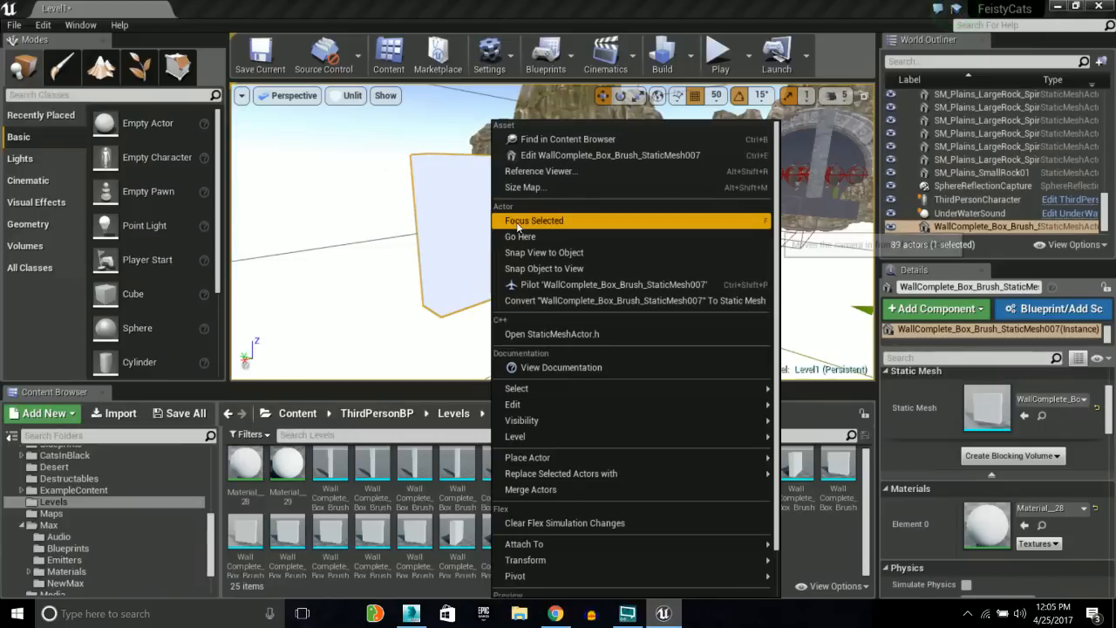
click(582, 539)
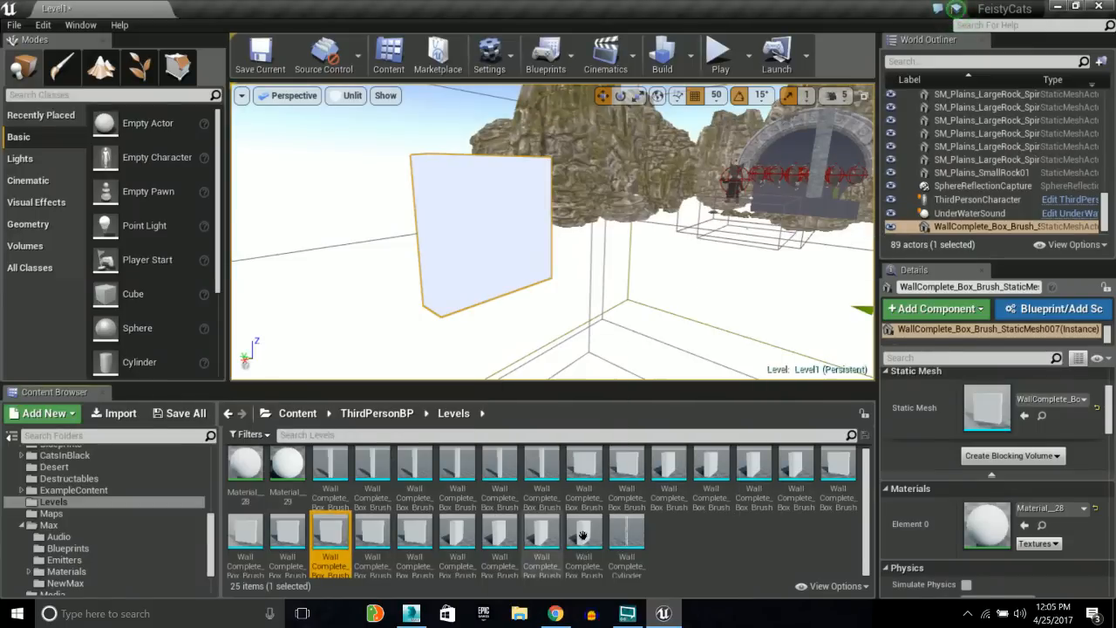
click(471, 534)
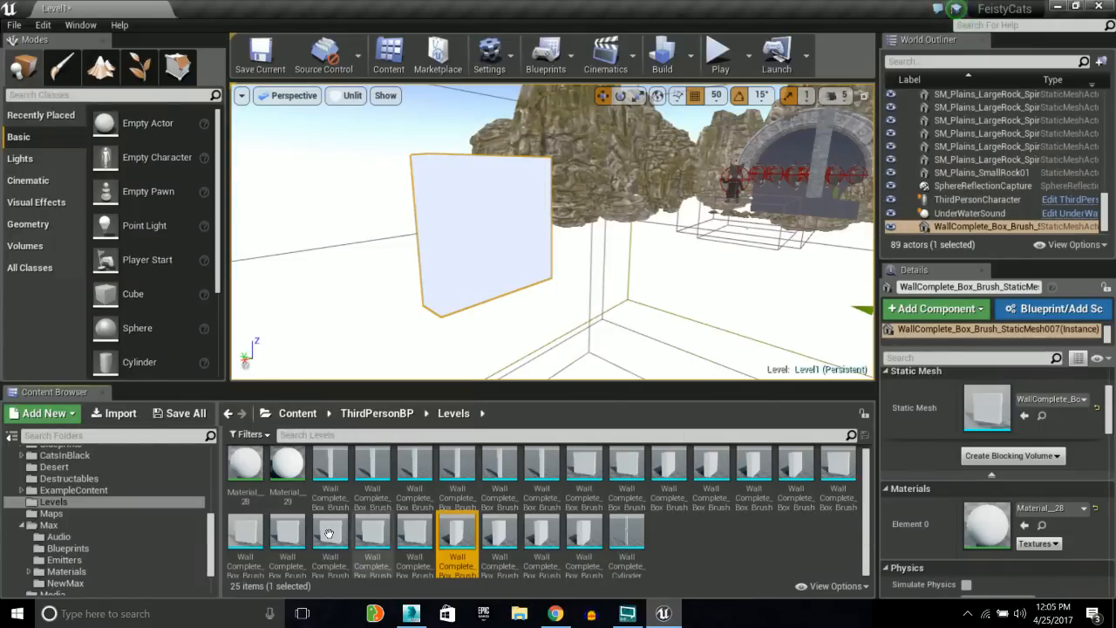
Replace the selected wall piece with the BarrelBP blueprint from the Destructables folder
scroll(100, 533, down, 3)
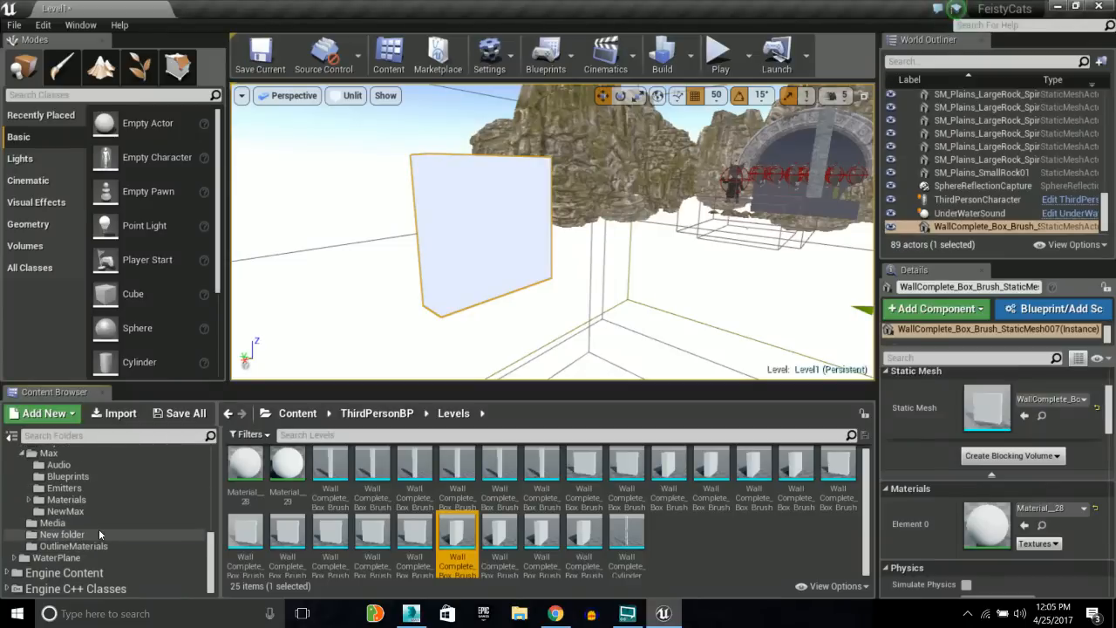
click(48, 453)
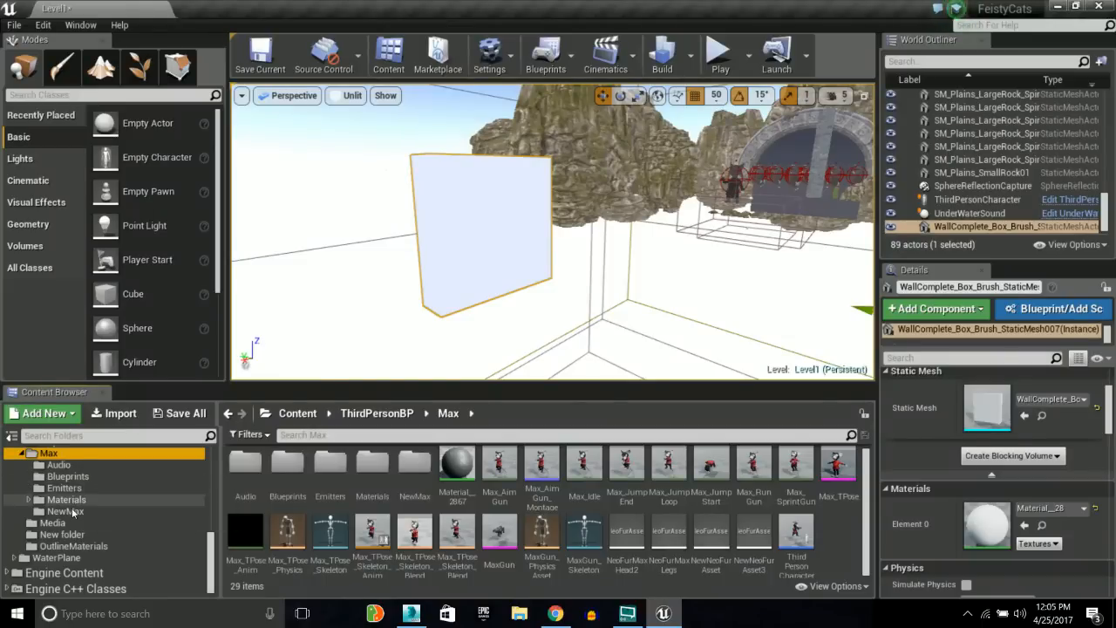
scroll(73, 497, up, 2)
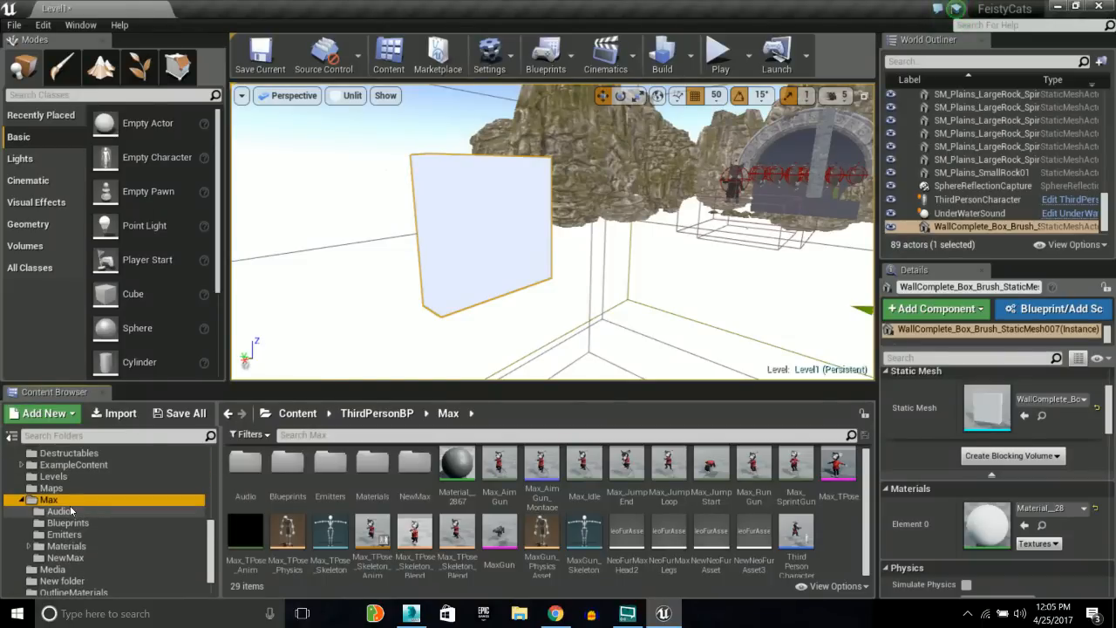
click(70, 453)
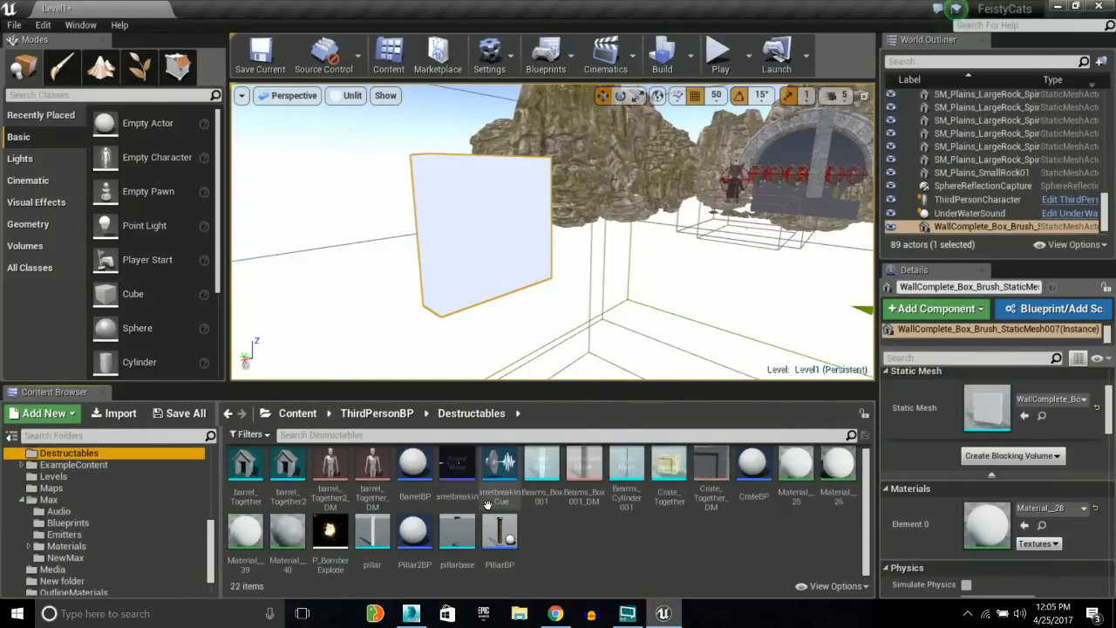
click(416, 475)
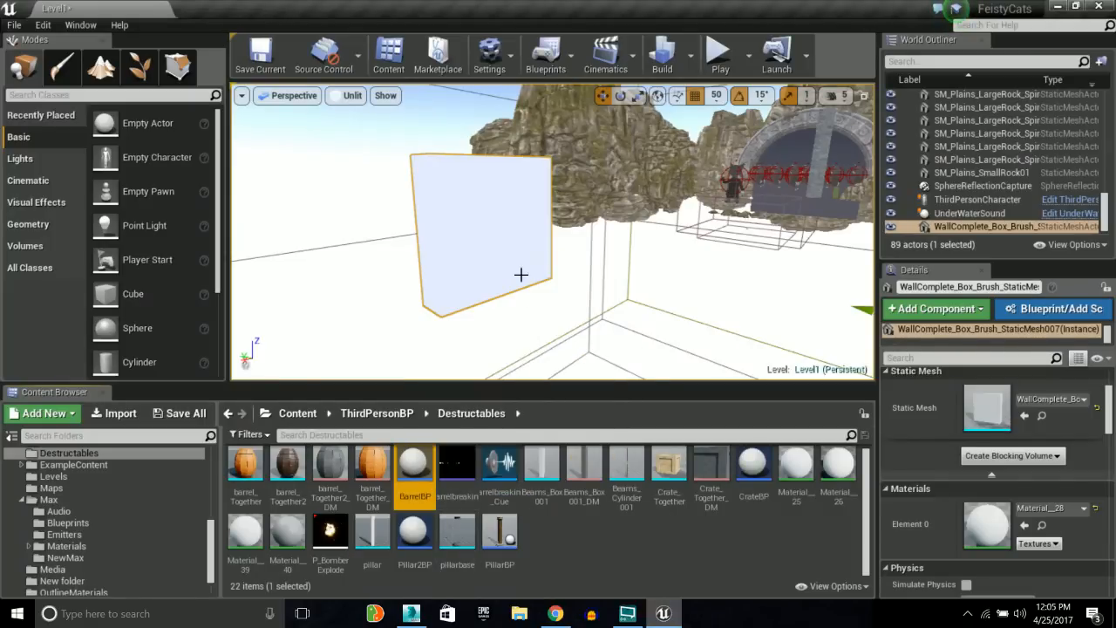
right_click(493, 214)
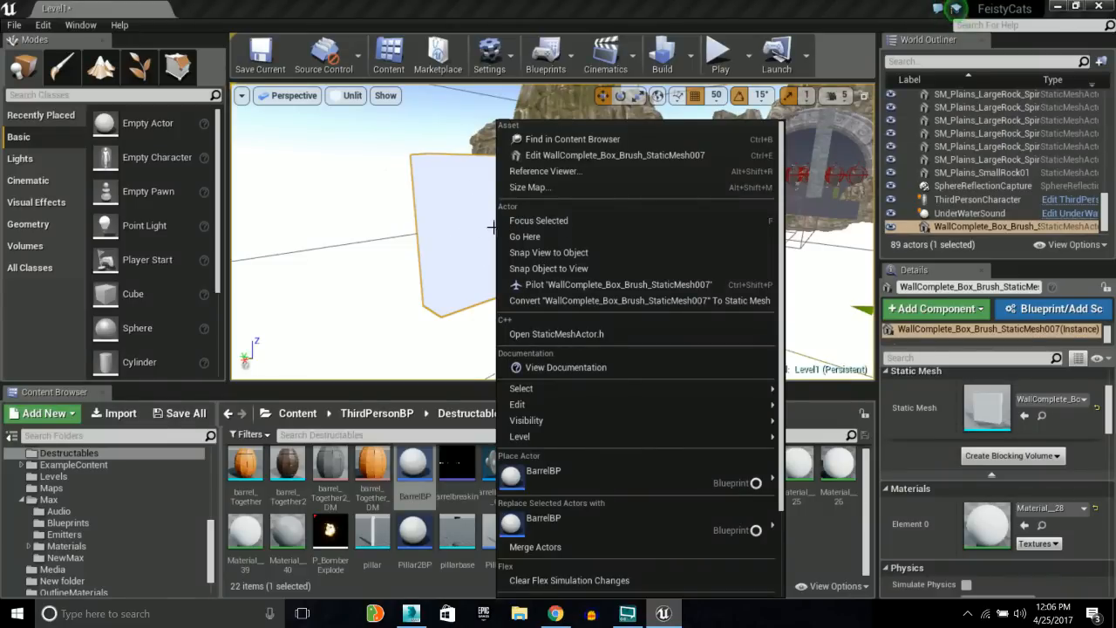
mouse_move(554, 531)
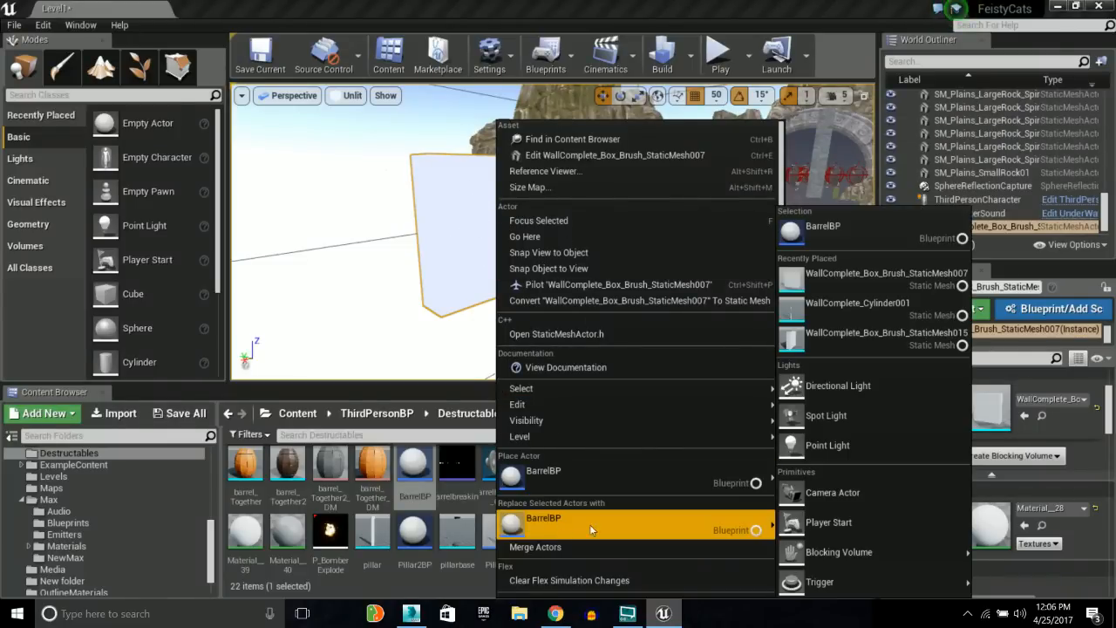
click(831, 232)
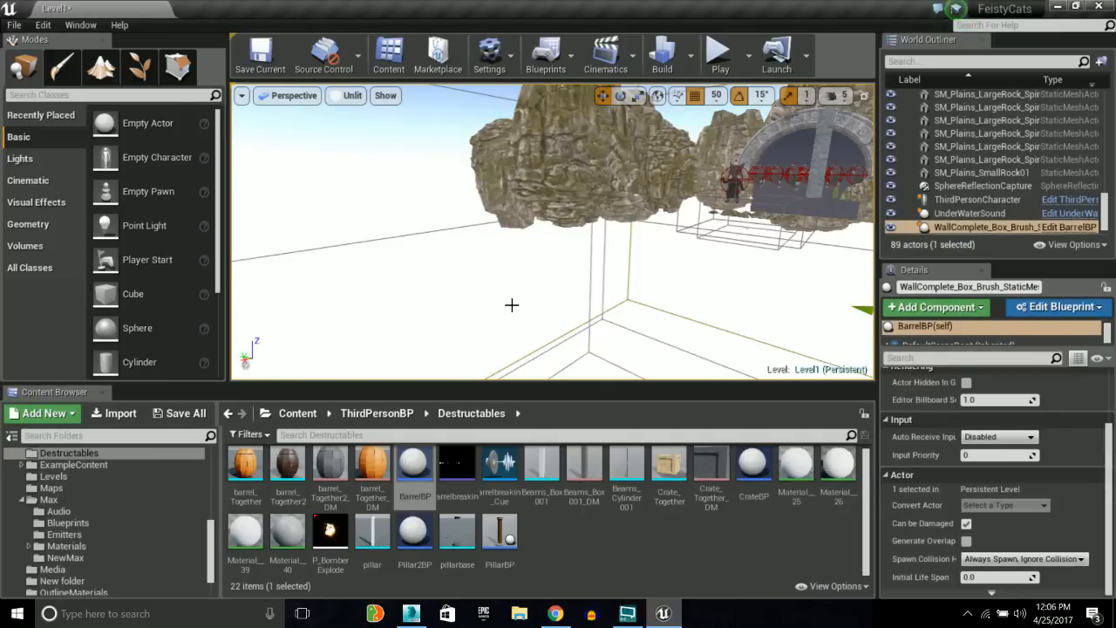
Focus on the barrel placed in the level and examine it close up from different angles
right_drag(541, 289, 536, 266)
key(f)
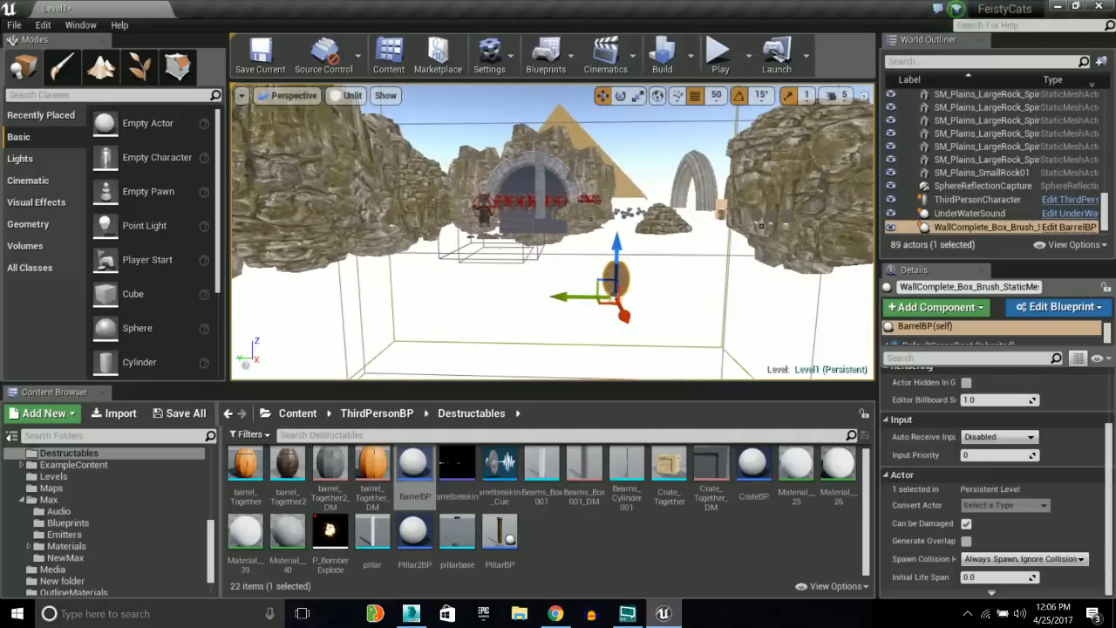
mouse_move(644, 293)
right_down()
mouse_move(666, 308)
mouse_move(634, 299)
mouse_move(658, 286)
right_up()
click(582, 226)
click(565, 224)
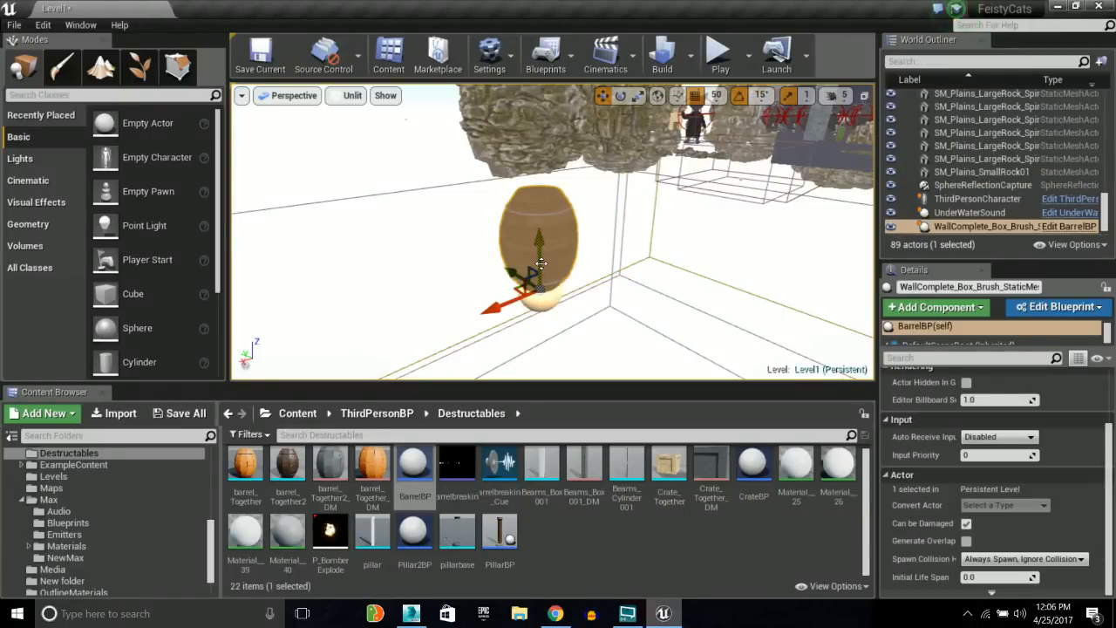
right_drag(528, 341, 499, 464)
right_drag(603, 336, 697, 270)
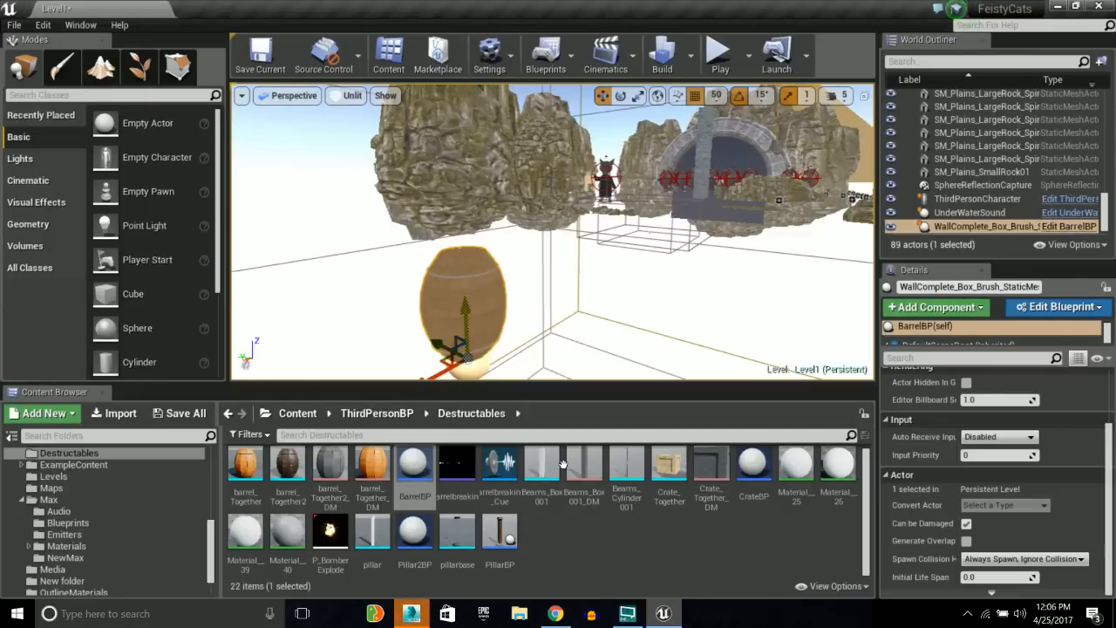
Review the actor replacement options for the barrel and delete the barrel from the level
right_click(456, 296)
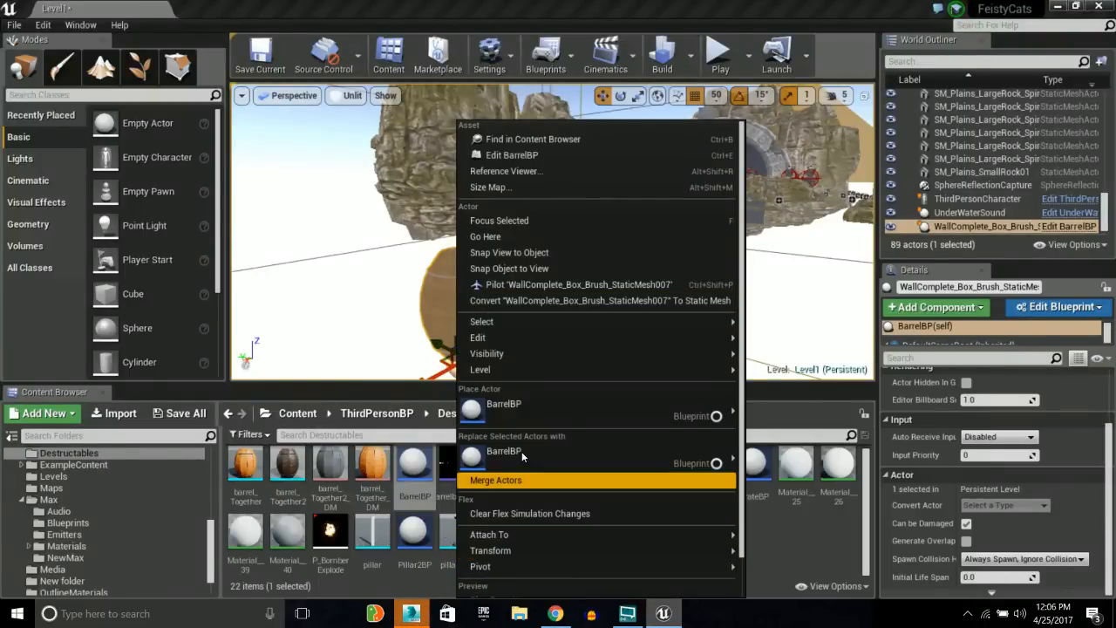
mouse_move(510, 450)
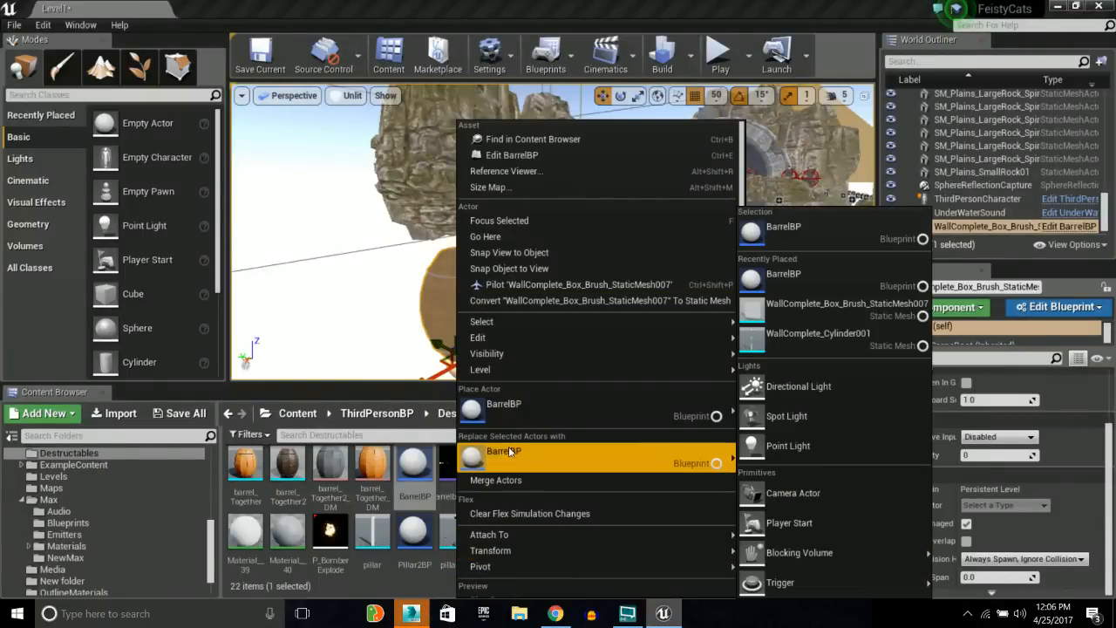
click(415, 582)
key(Delete)
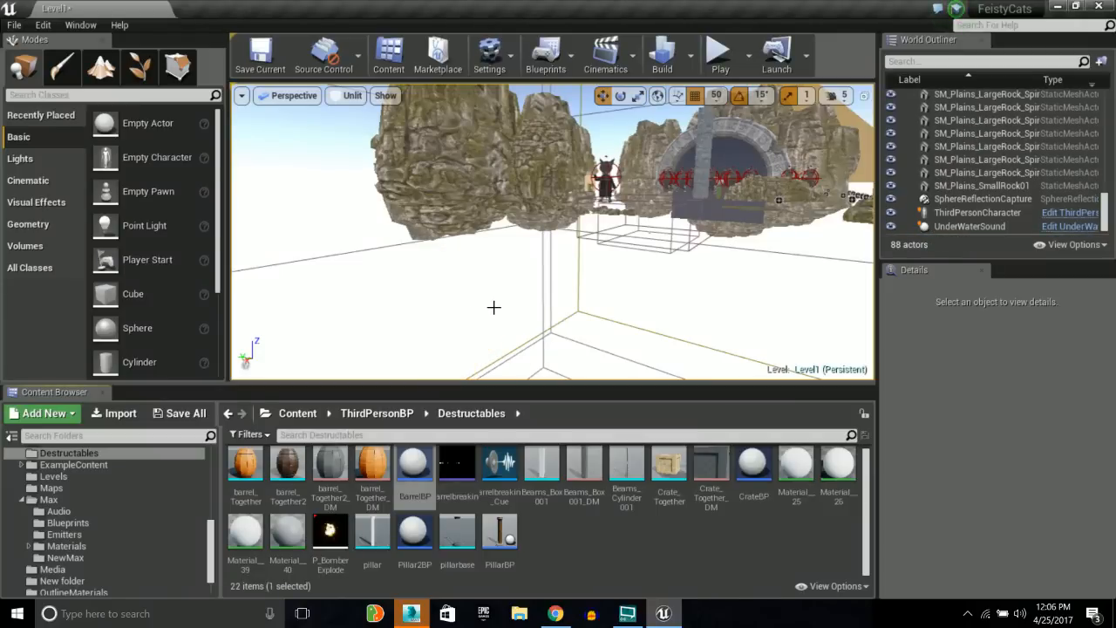
Search the World Outliner for "land", make the landscape visible in the level and clear the search
right_drag(552, 235, 468, 299)
right_click(498, 112)
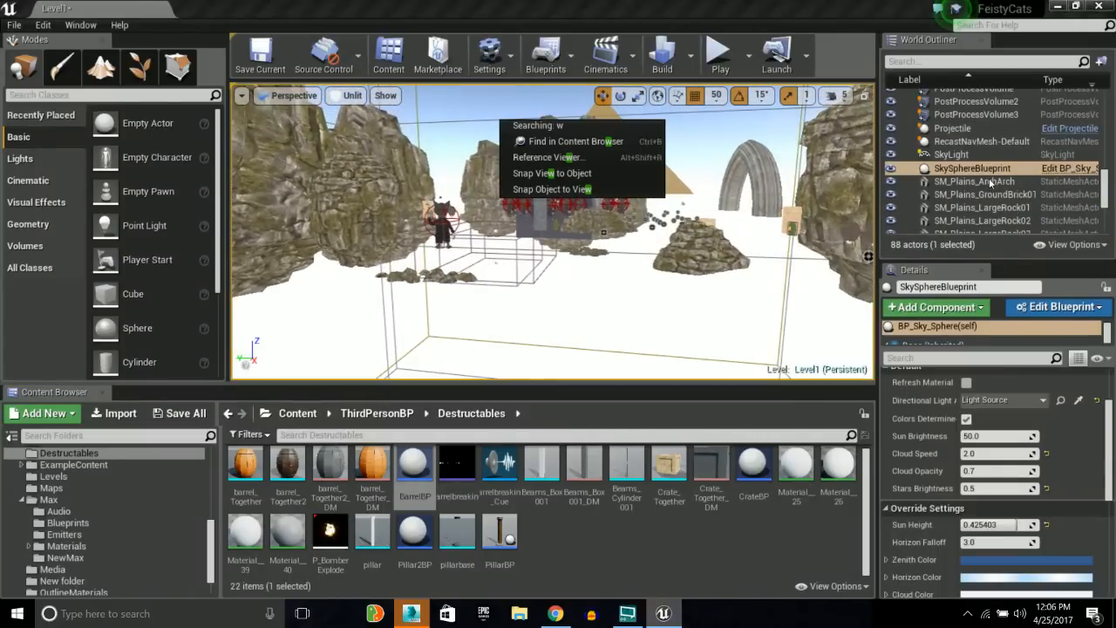
click(918, 61)
text(land)
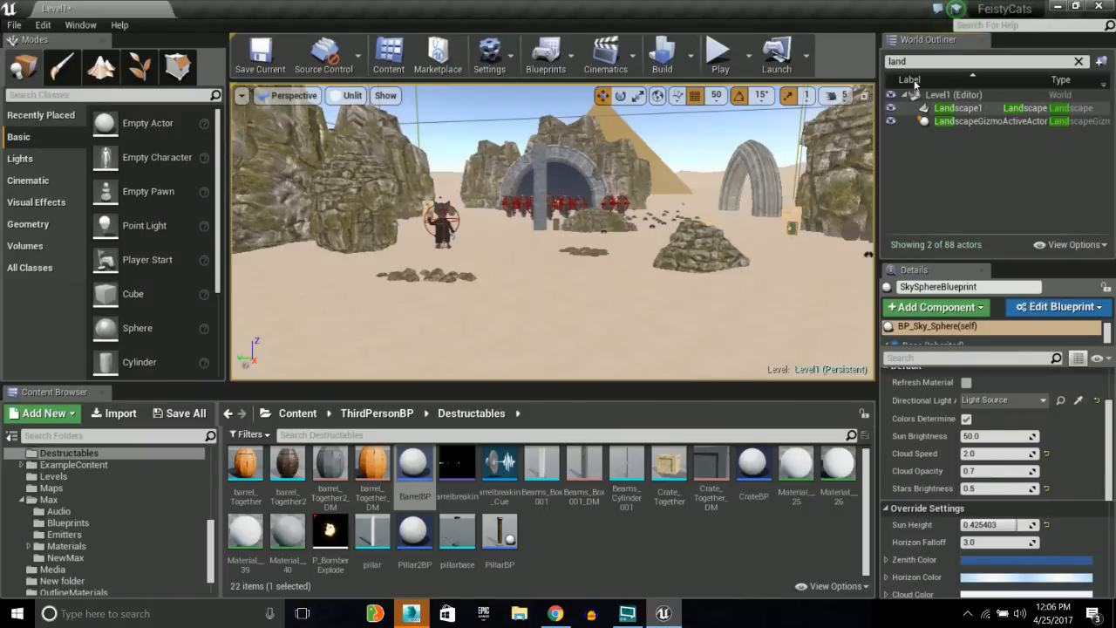
double_click(919, 63)
key(BackSpace)
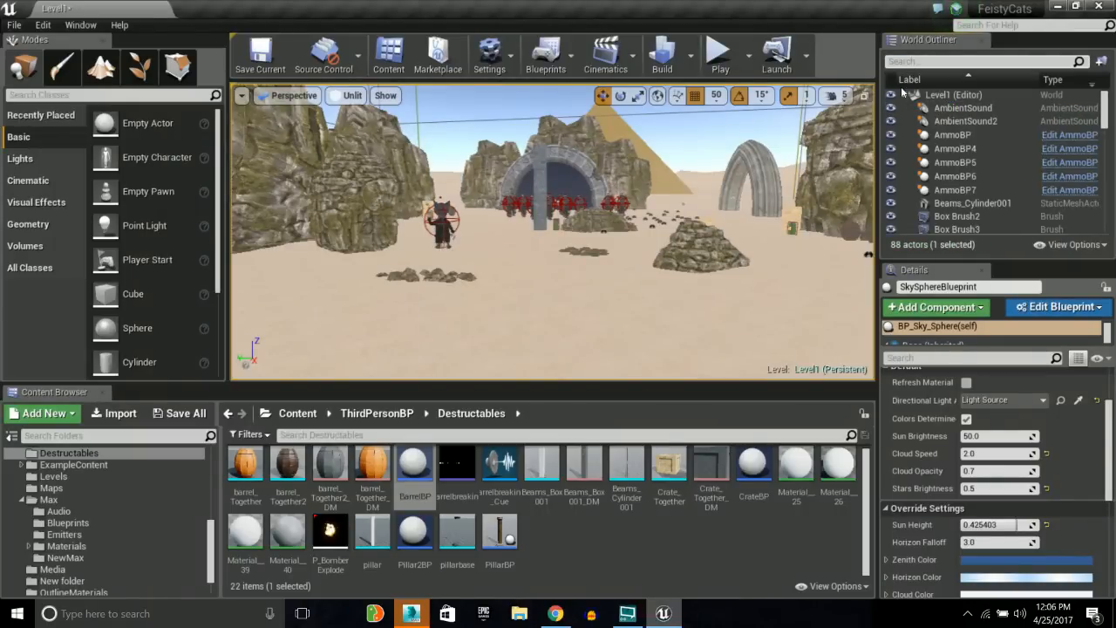
Switch to 3ds Max, try to close its unresponsive window and check the streaming status in XSplit Broadcaster
click(412, 615)
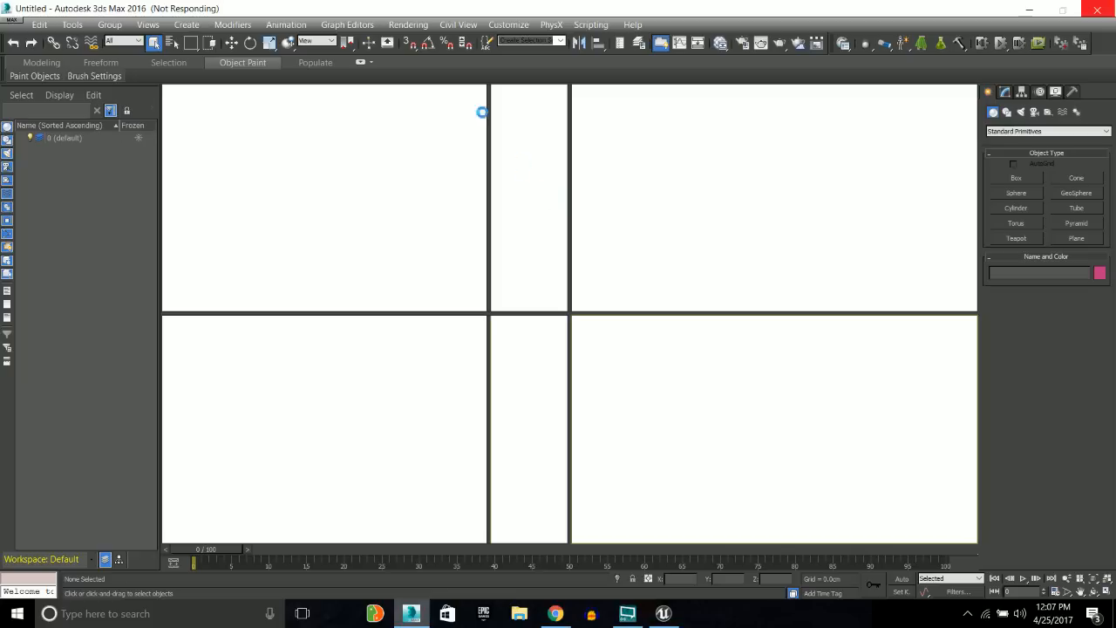
click(1097, 10)
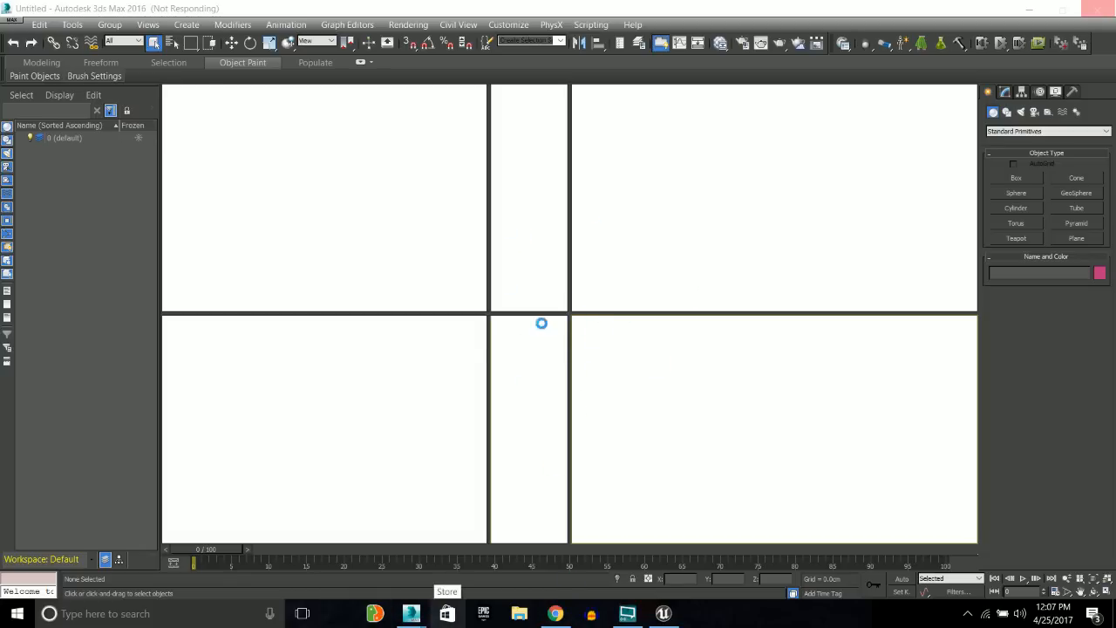
click(627, 614)
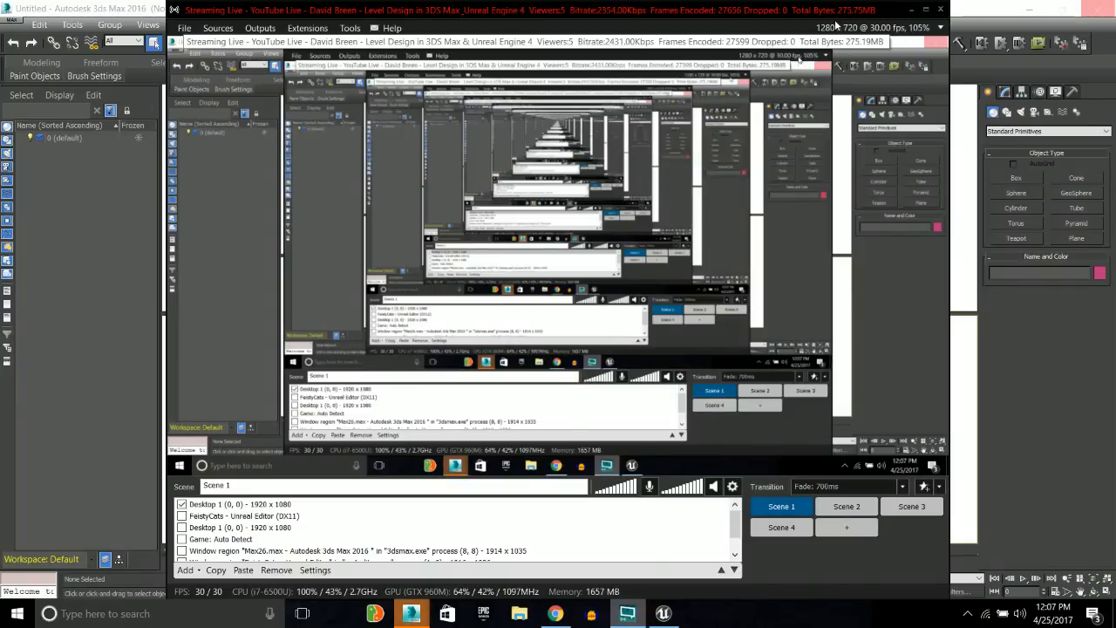
click(627, 613)
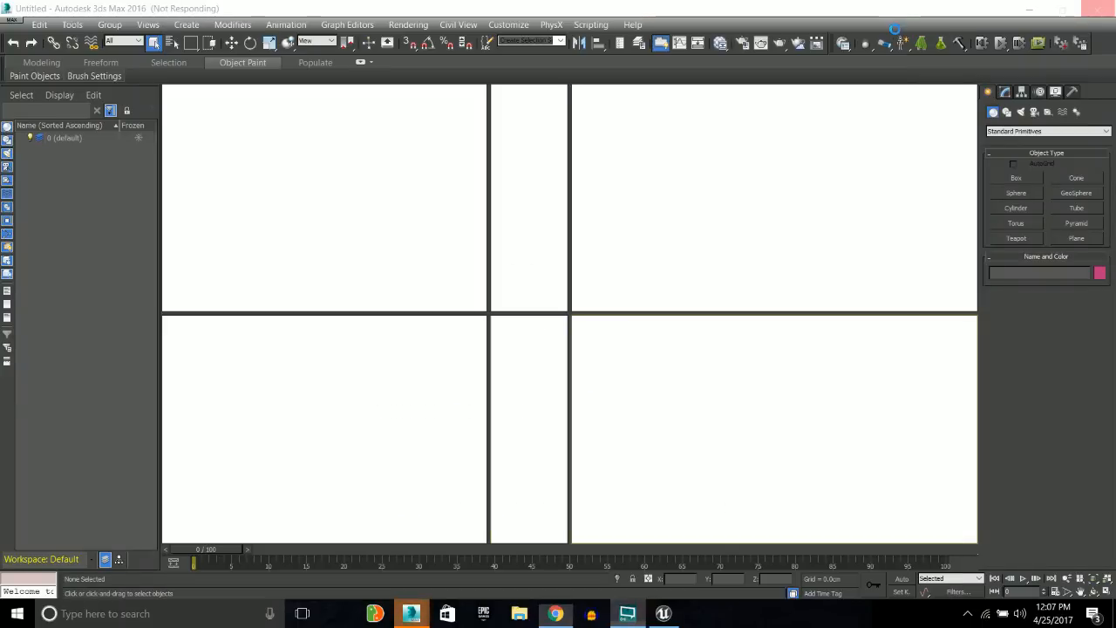
Check the stream in XSplit Broadcaster, compare the two open 3ds Max windows and switch to the responsive one
click(628, 613)
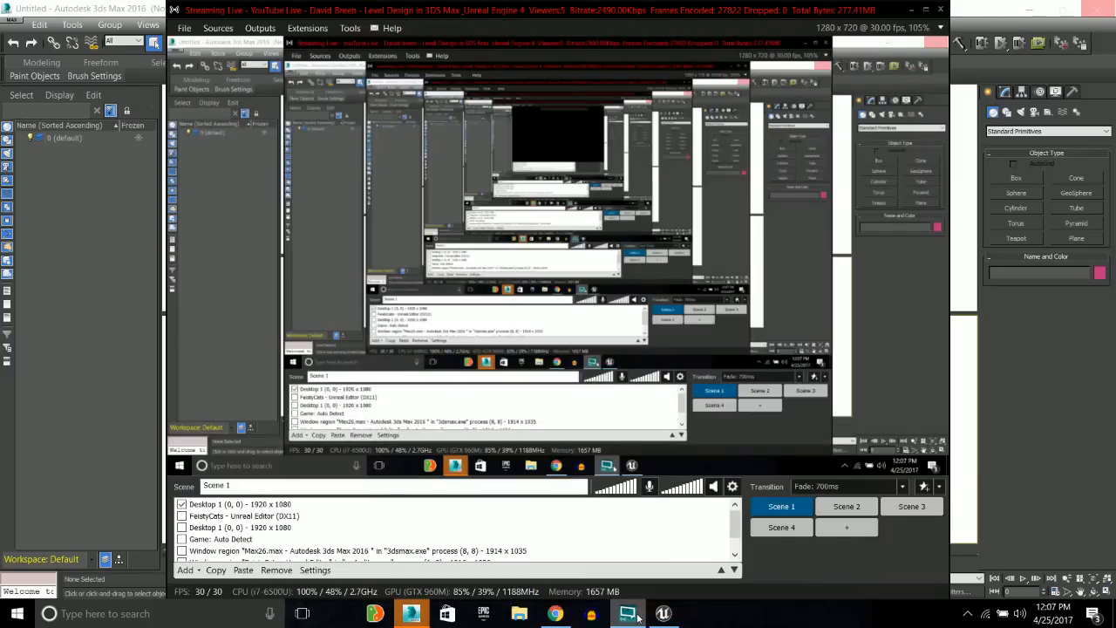
mouse_move(416, 617)
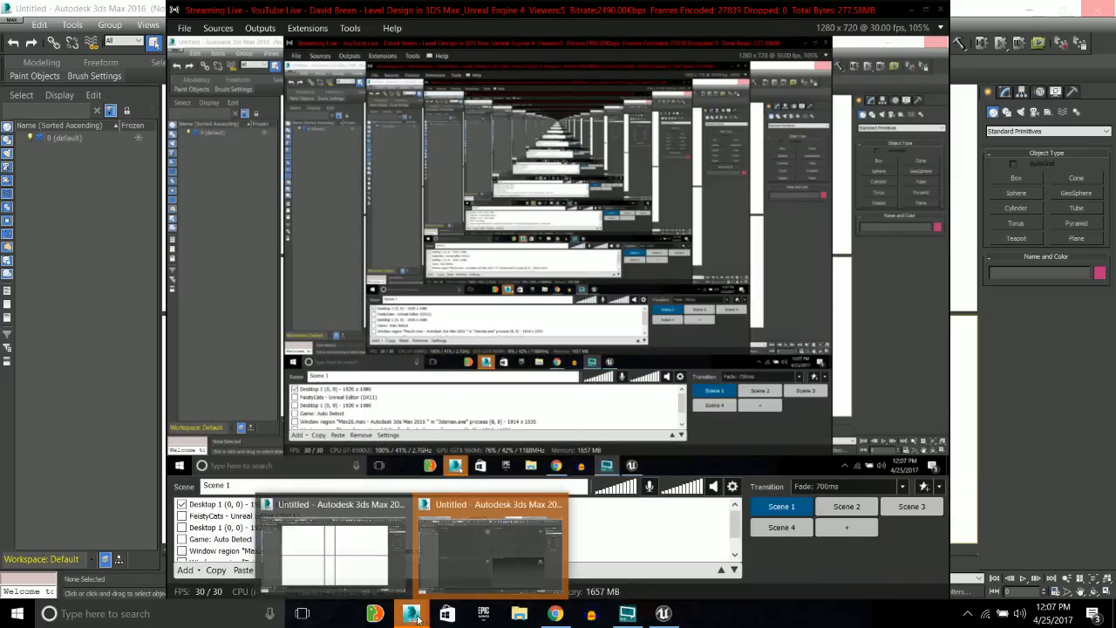
click(497, 536)
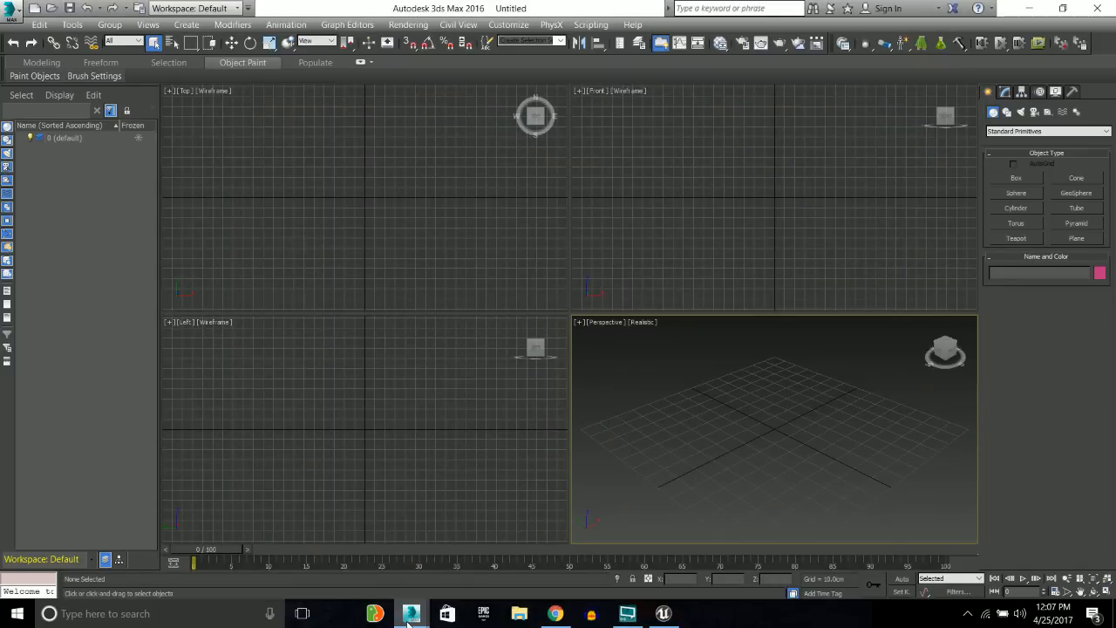
mouse_move(416, 617)
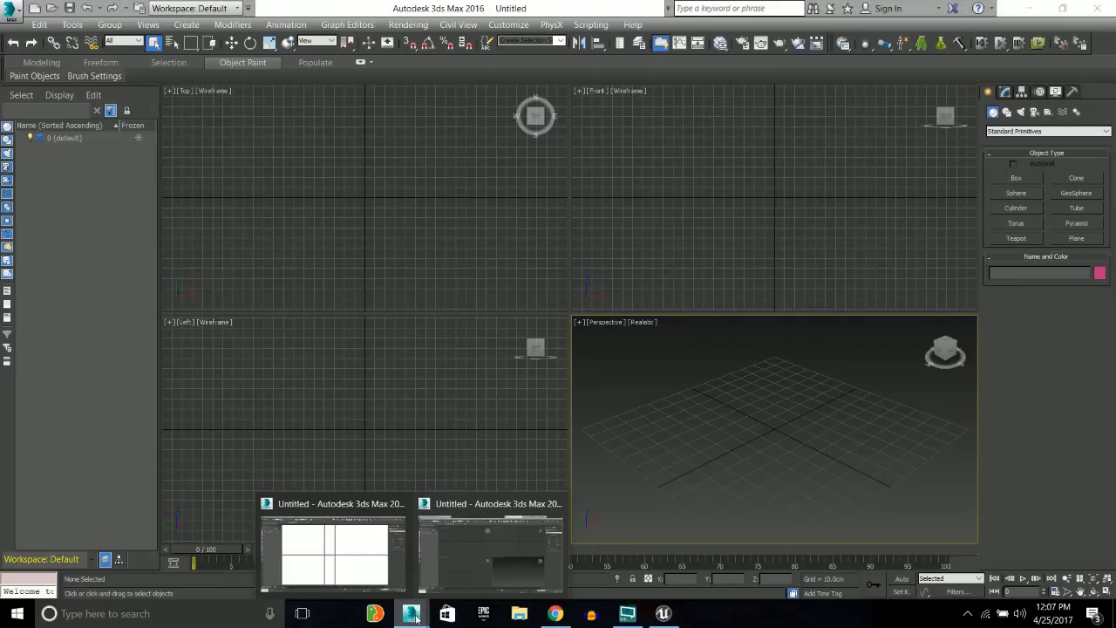
click(340, 548)
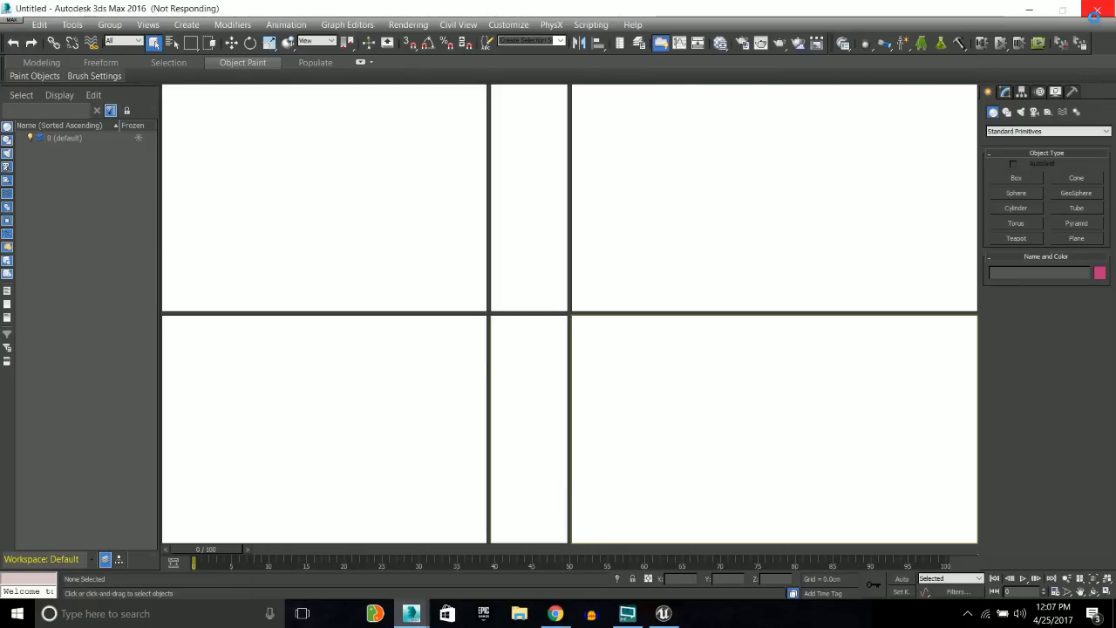
mouse_move(412, 615)
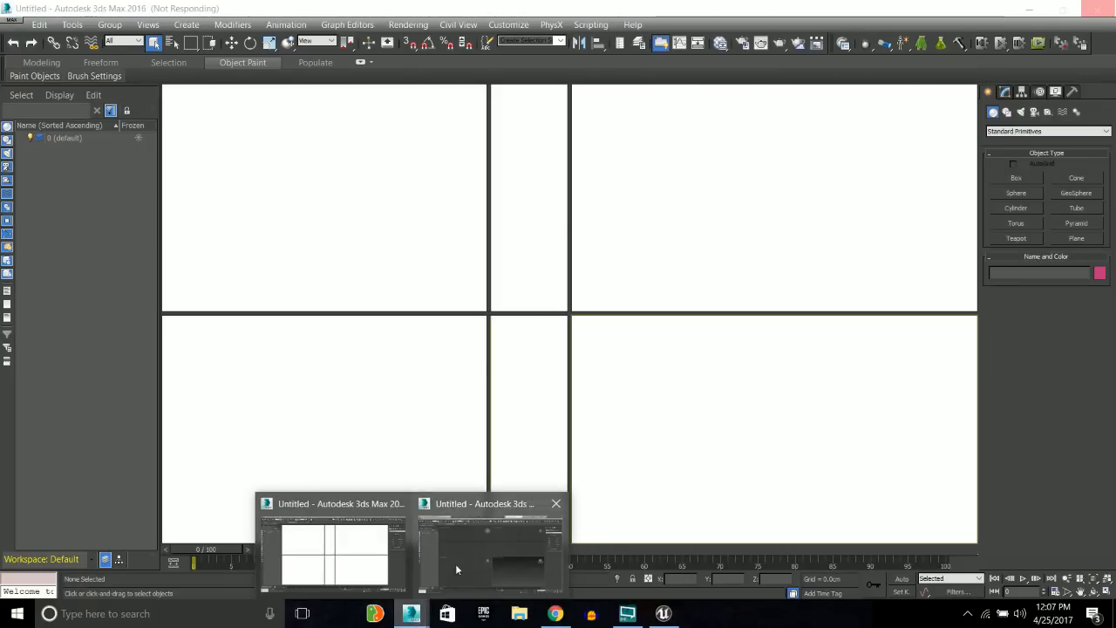
click(447, 583)
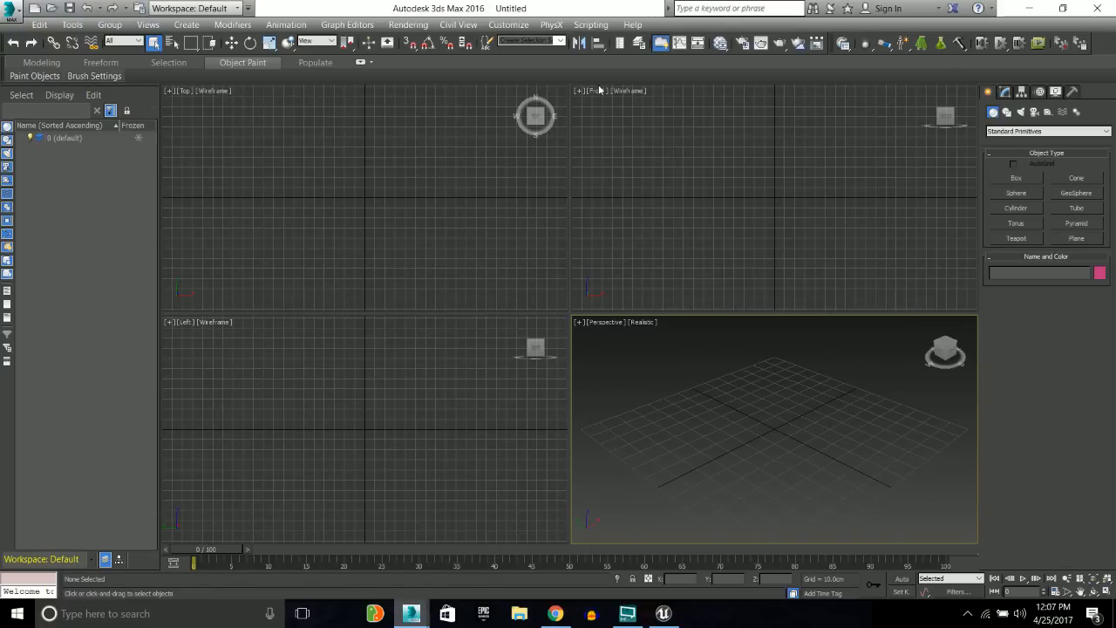
Open the recent file levelPieces.max and show the corner of the hollow box in the Top view
click(11, 11)
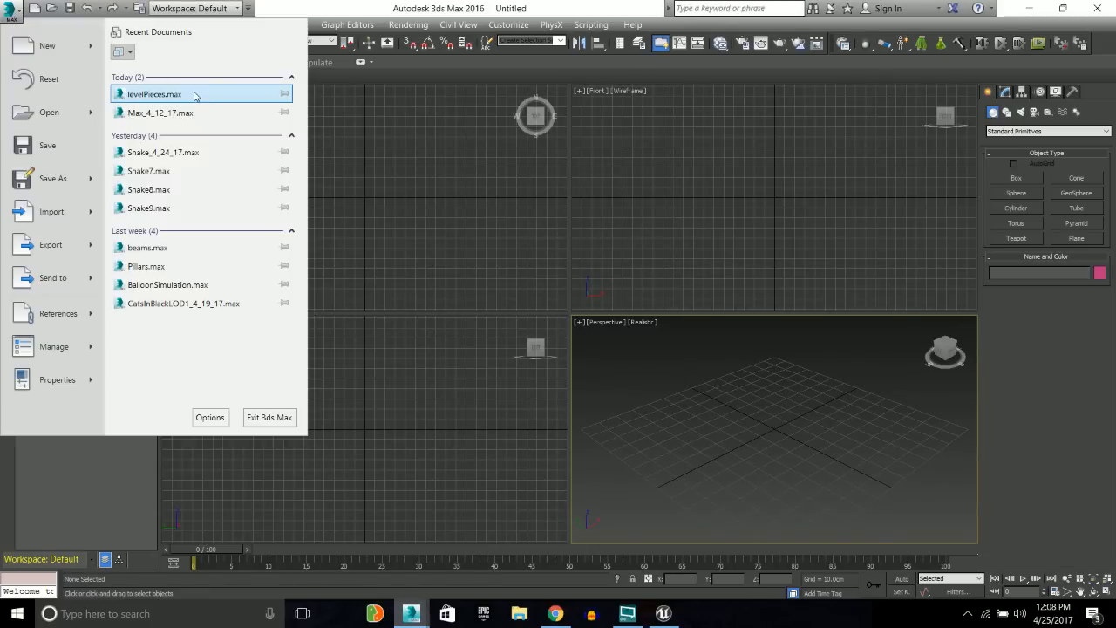
click(168, 96)
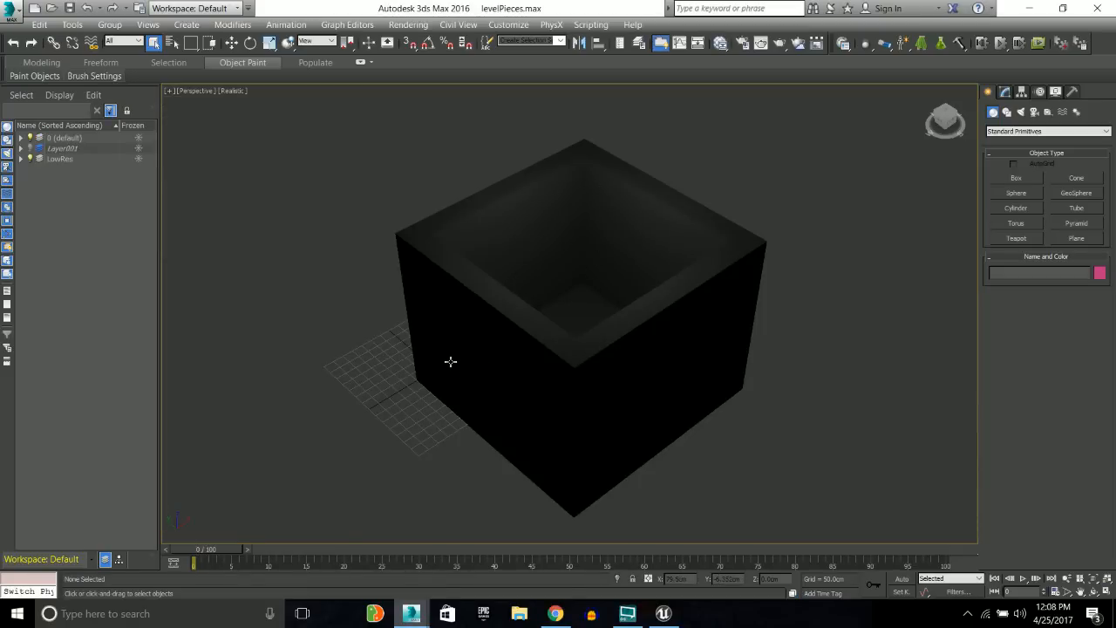
key(t)
scroll(511, 264, down, 3)
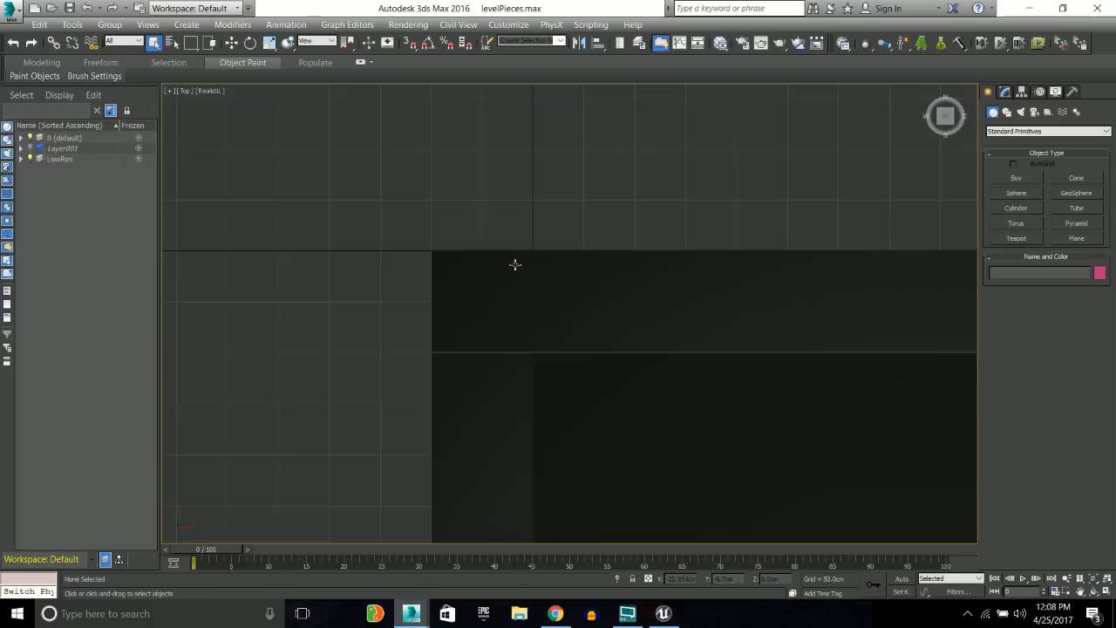
middle_drag(575, 327, 558, 273)
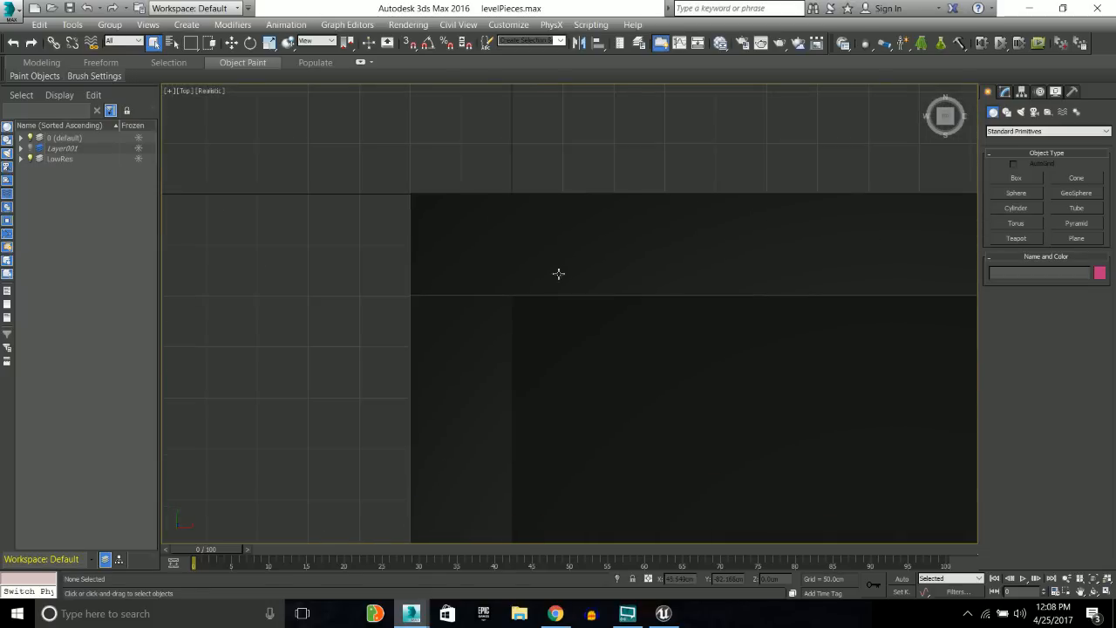
Display the Home Grid spacing settings in 3ds Max and compare them with the position snap sizes in Unreal Editor
right_click(411, 46)
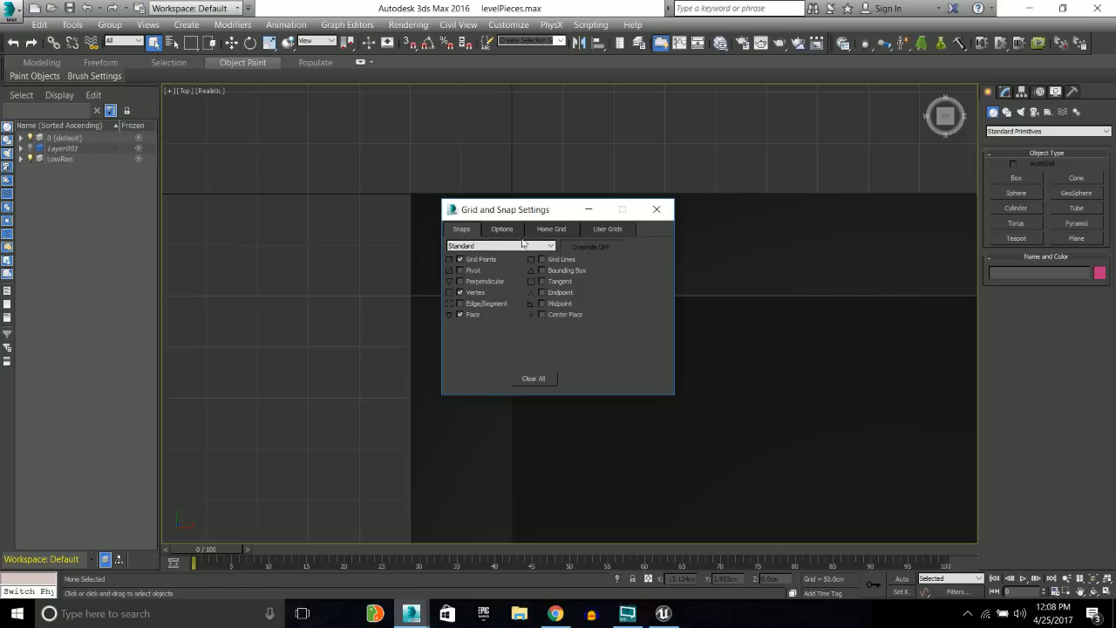
click(552, 229)
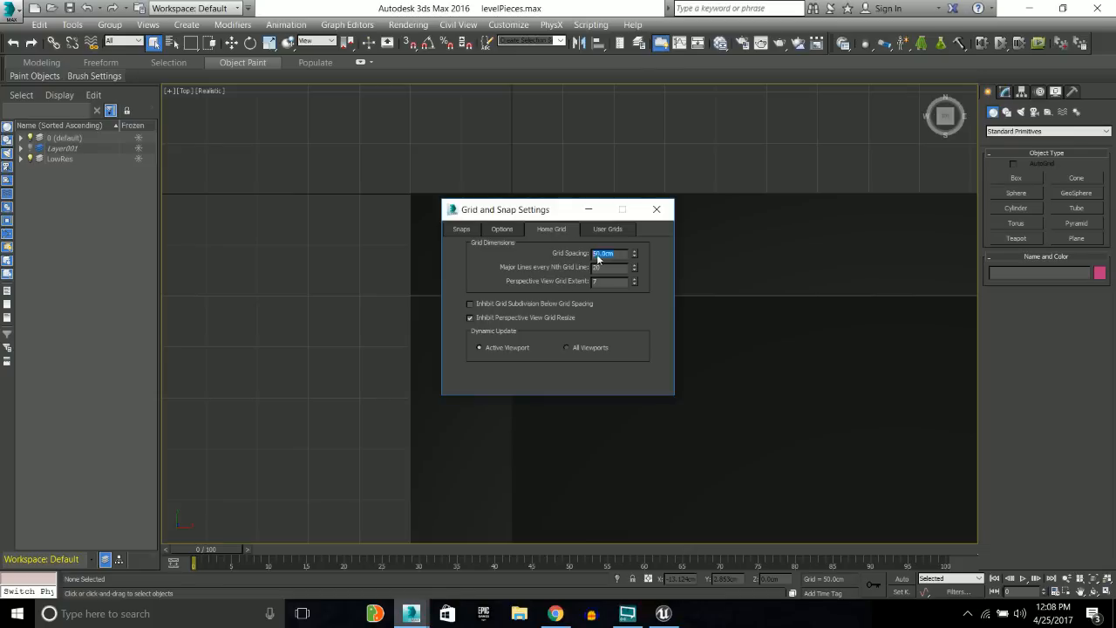
click(663, 613)
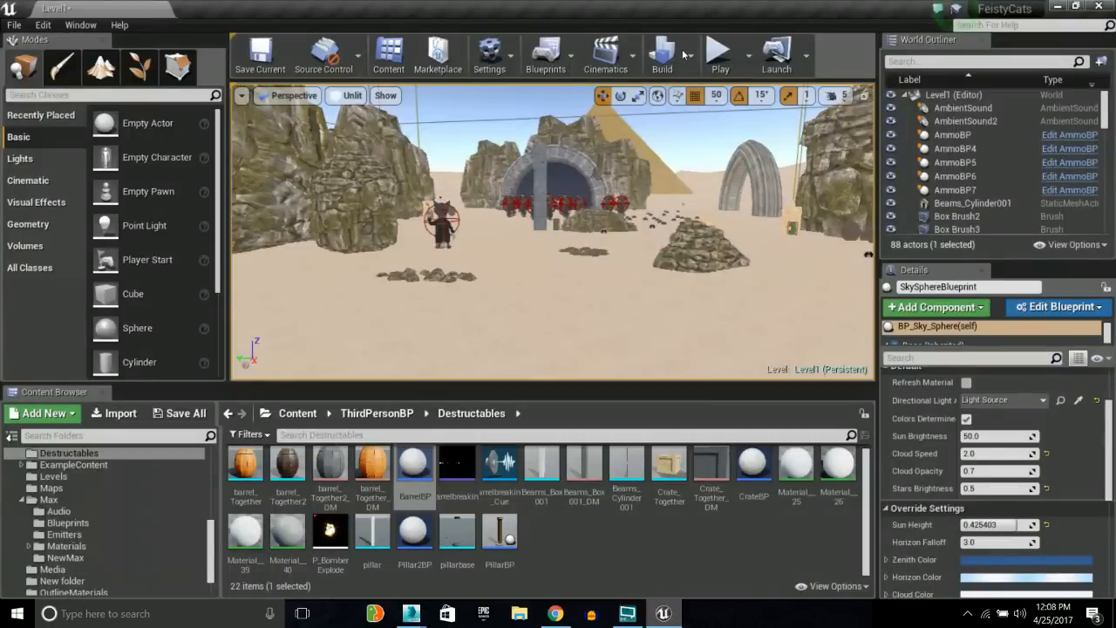
click(717, 96)
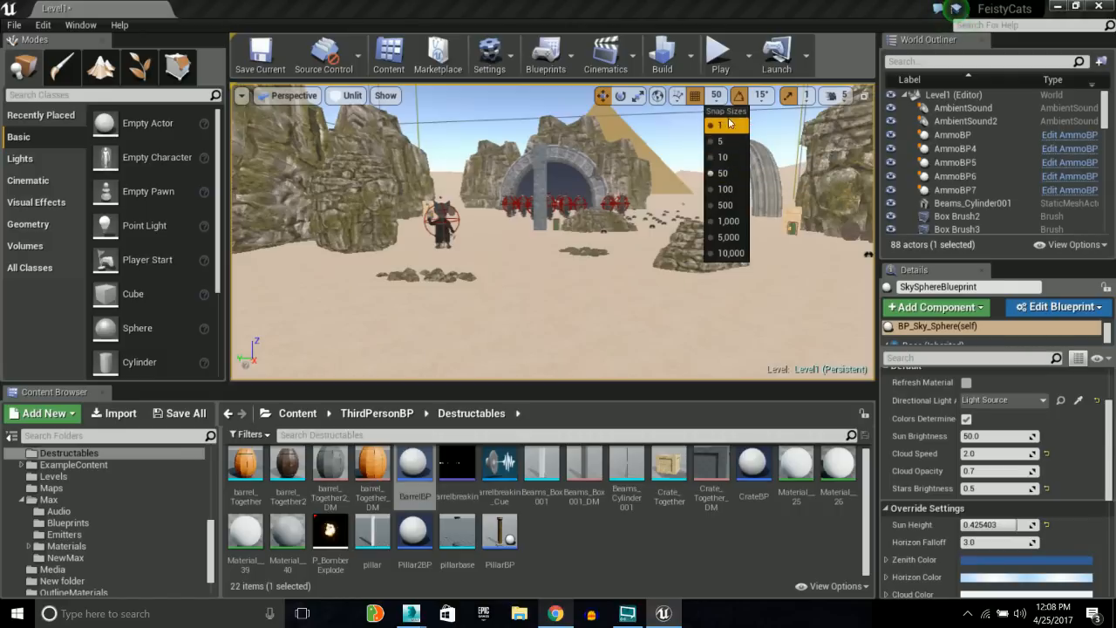
click(811, 144)
click(811, 144)
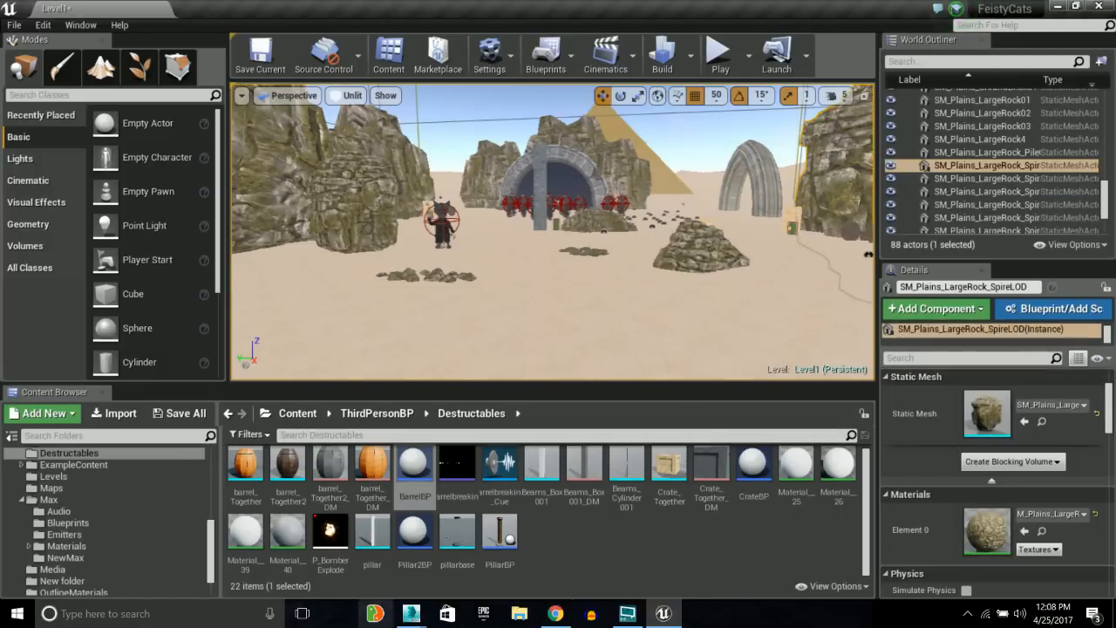
Return to 3ds Max and check whether its two windows respond, switching to Unreal Editor in between
mouse_move(411, 613)
click(473, 563)
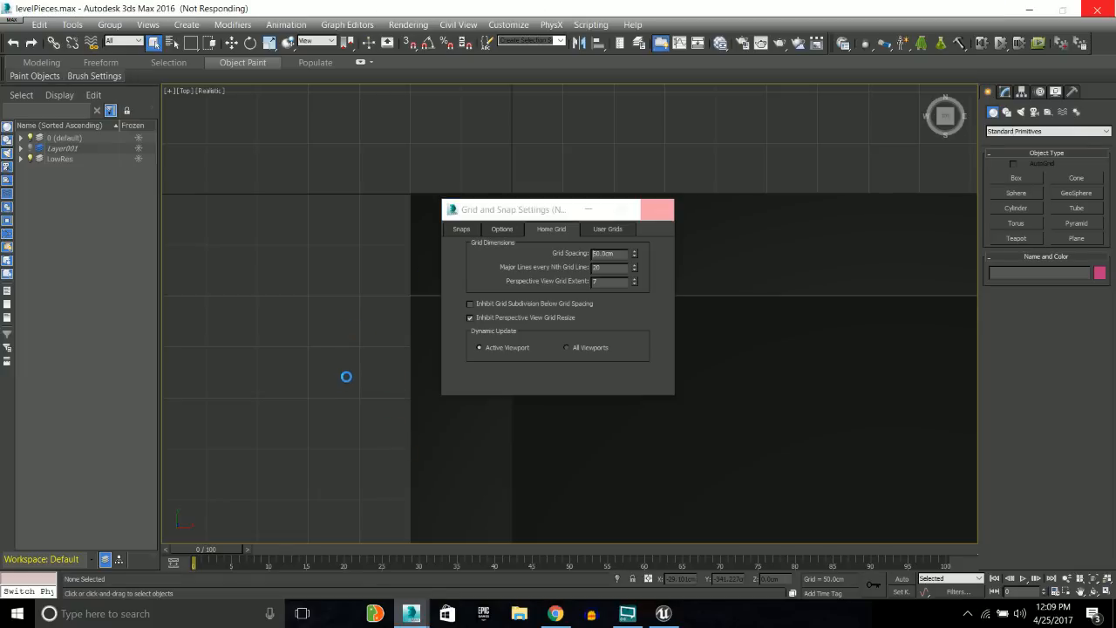
mouse_move(420, 614)
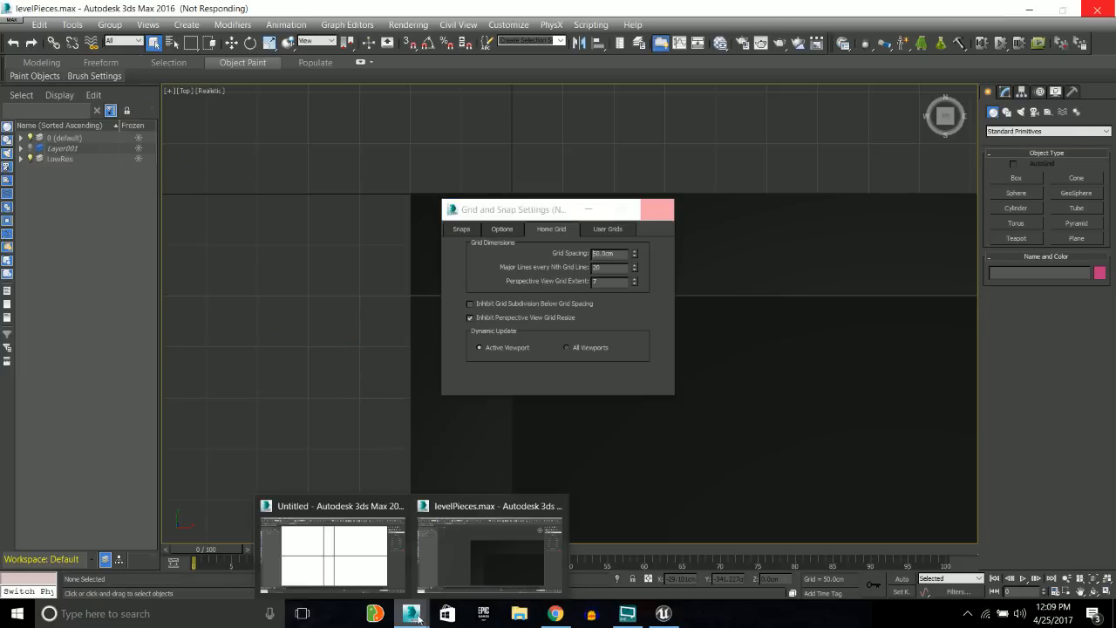
click(354, 548)
click(457, 530)
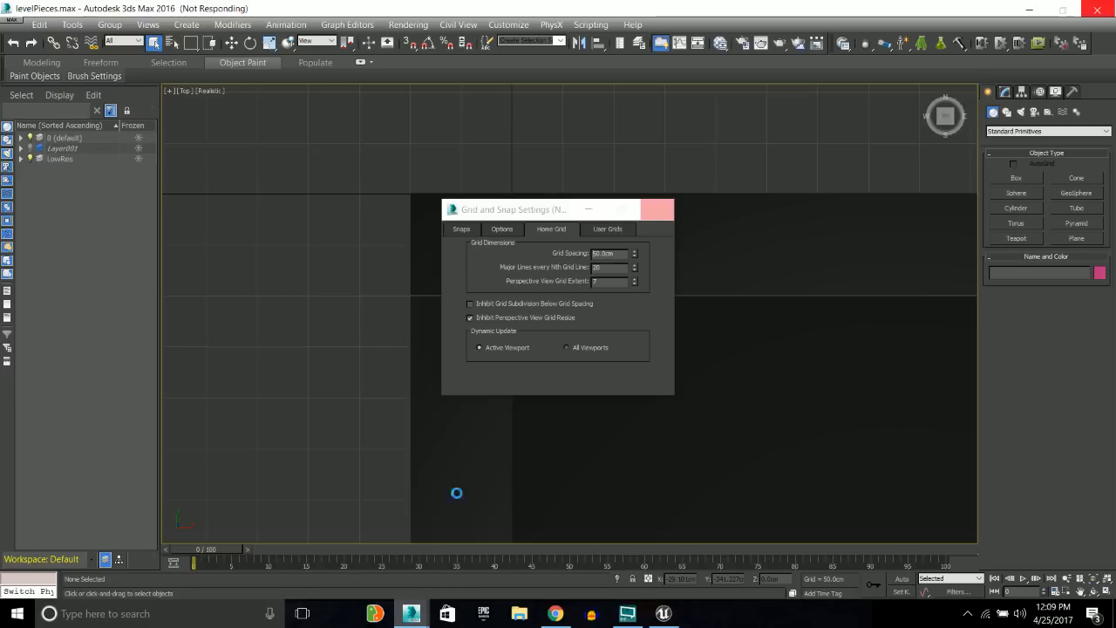
click(664, 613)
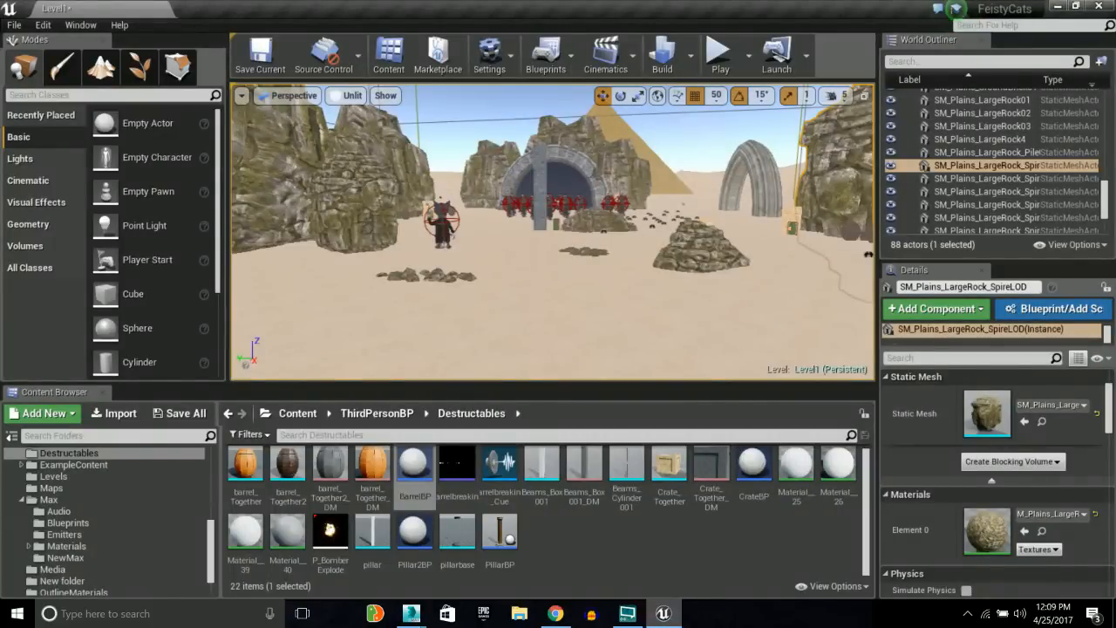
click(411, 613)
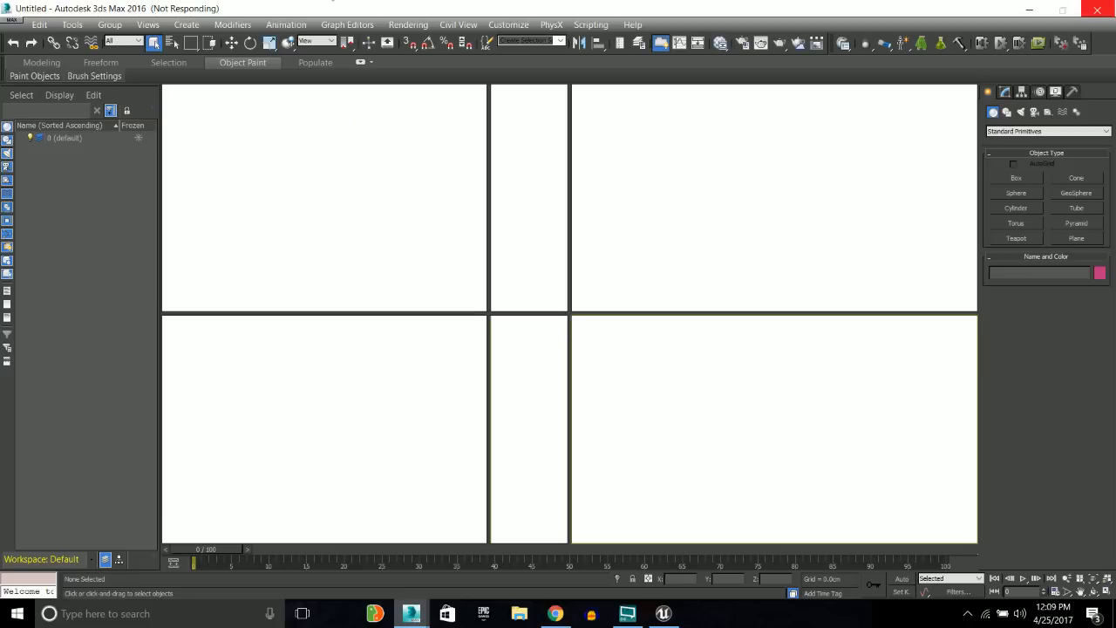
Start Task Manager, end the unresponsive 3ds Max process holding levelPieces.max and minimize Task Manager
key(ctrl+shift+Escape)
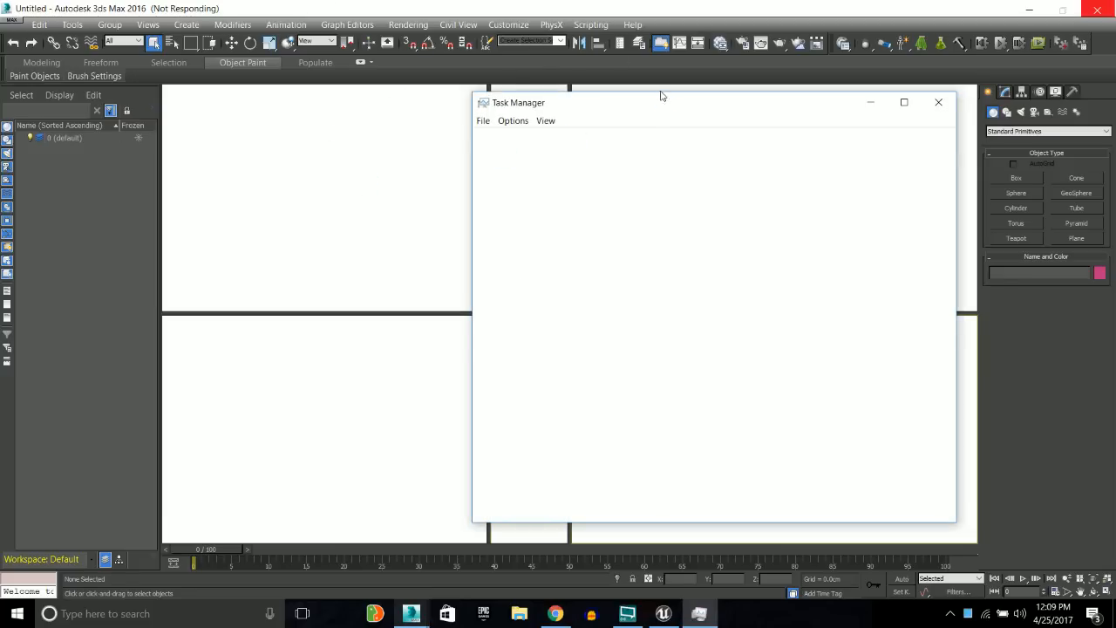
drag(663, 112, 559, 102)
click(441, 130)
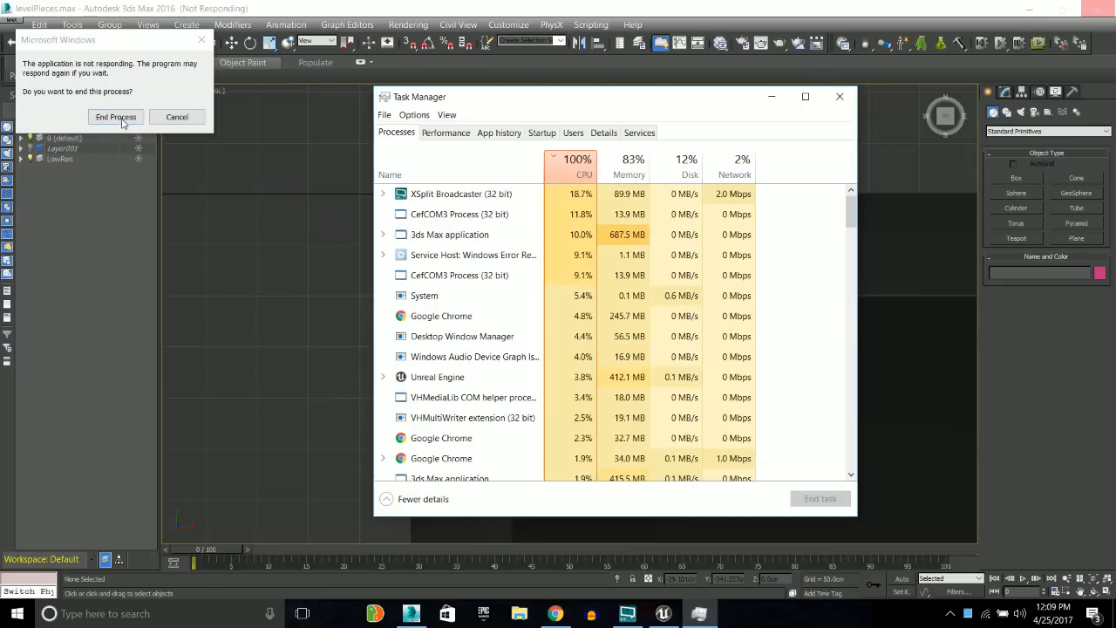
click(123, 121)
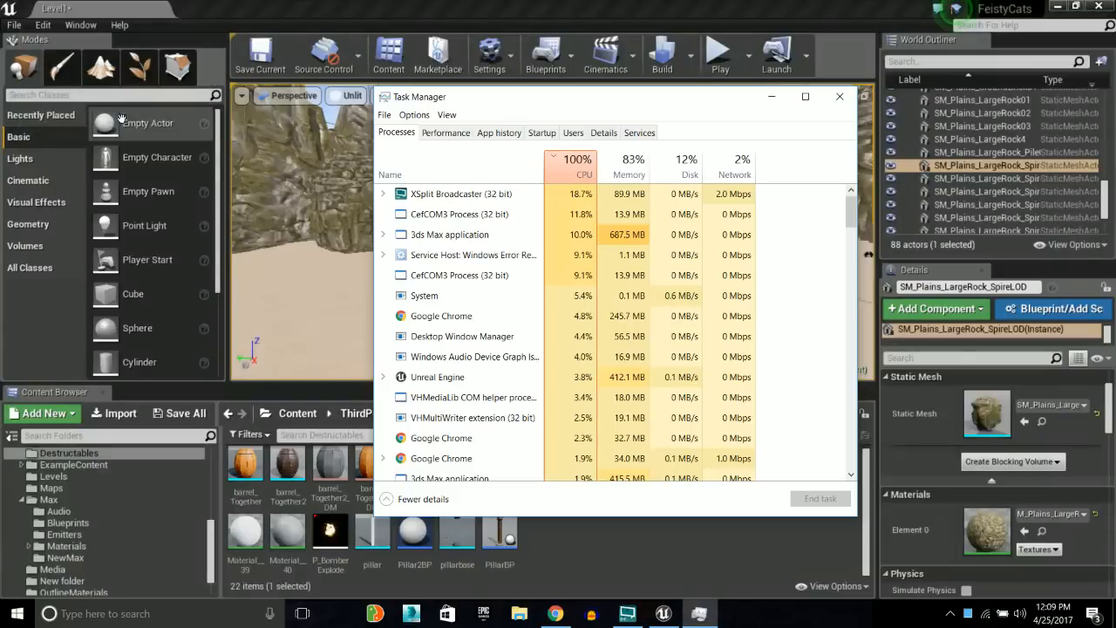
click(771, 96)
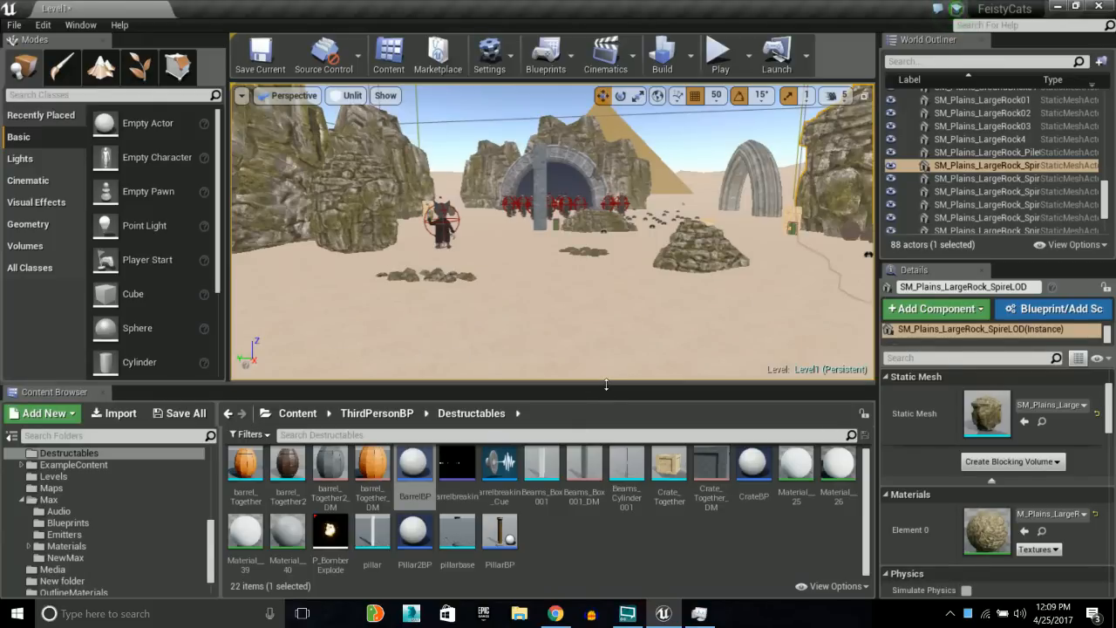
Play-test the level in a full-screen viewport, stop the session and restore the normal editor layout
mouse_move(608, 387)
mouse_down()
mouse_move(608, 419)
mouse_move(607, 394)
mouse_up()
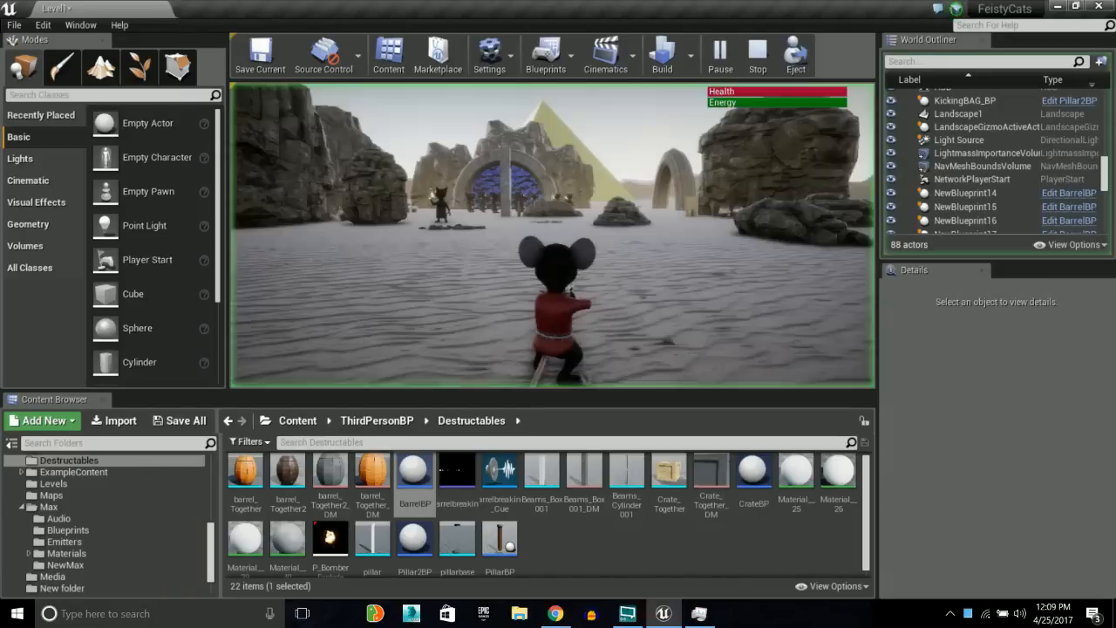
key(F11)
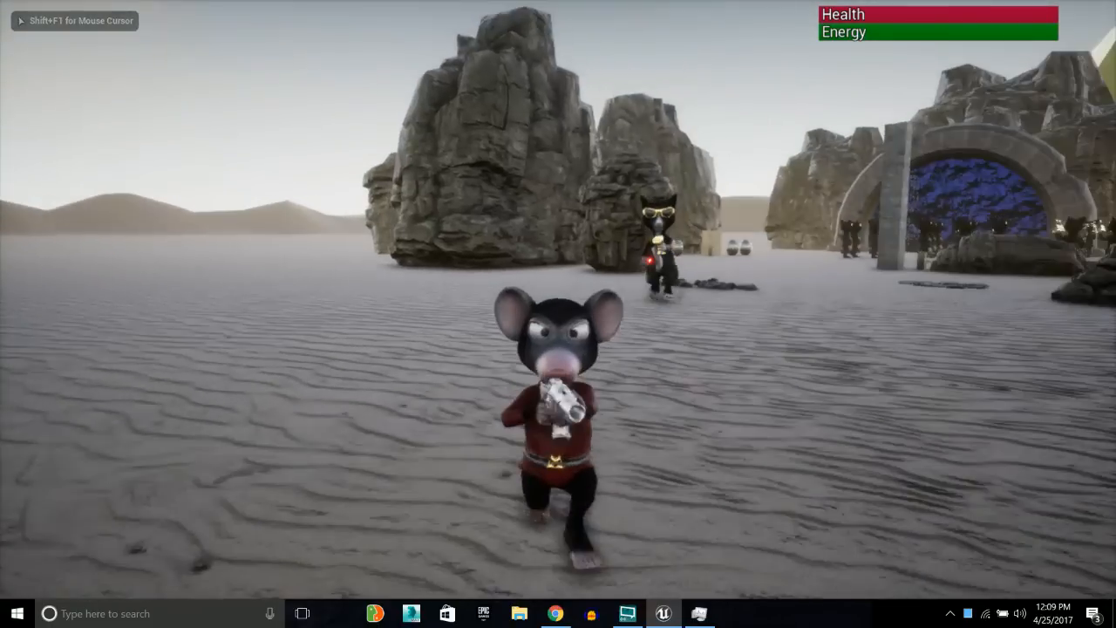
key(Escape)
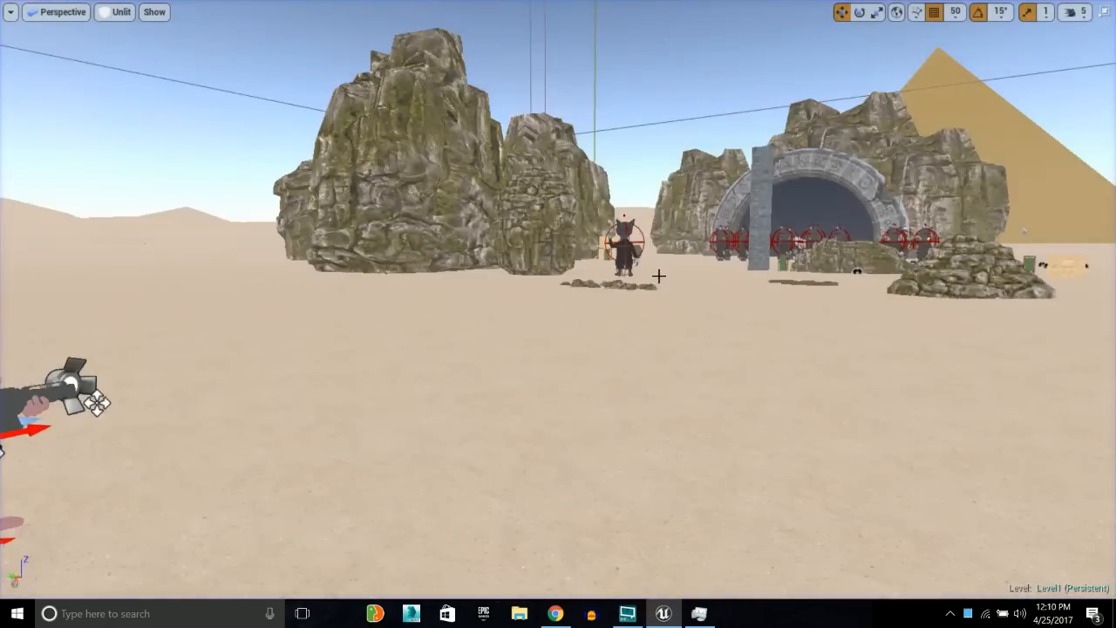
key(F11)
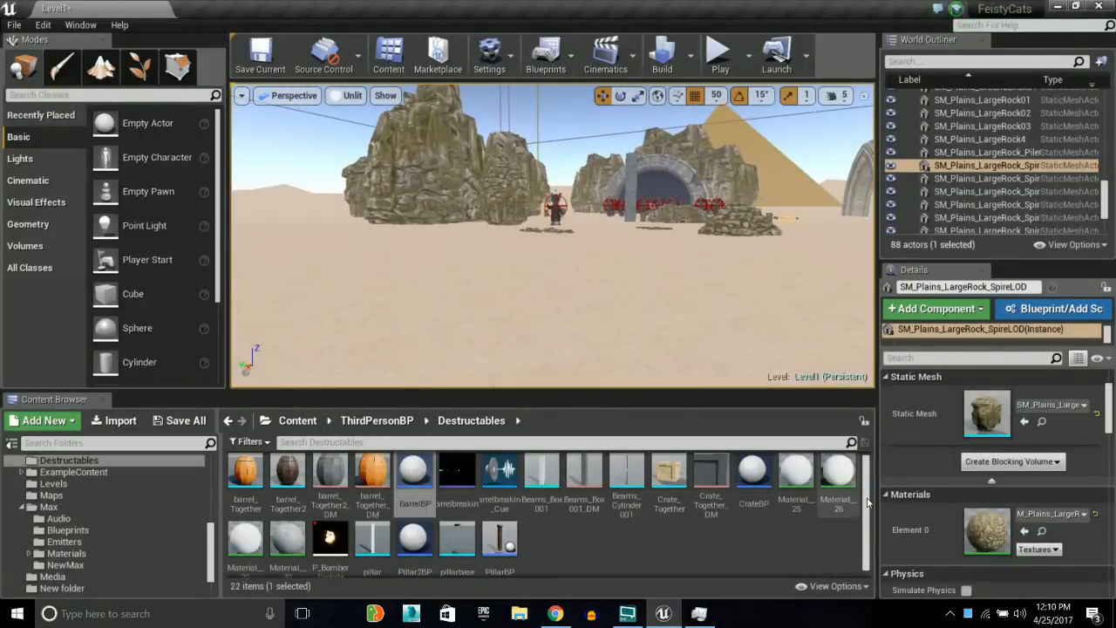
Select BarrelBP in the Destructables folder and examine the rocks, pillar and pickups around the level
click(414, 476)
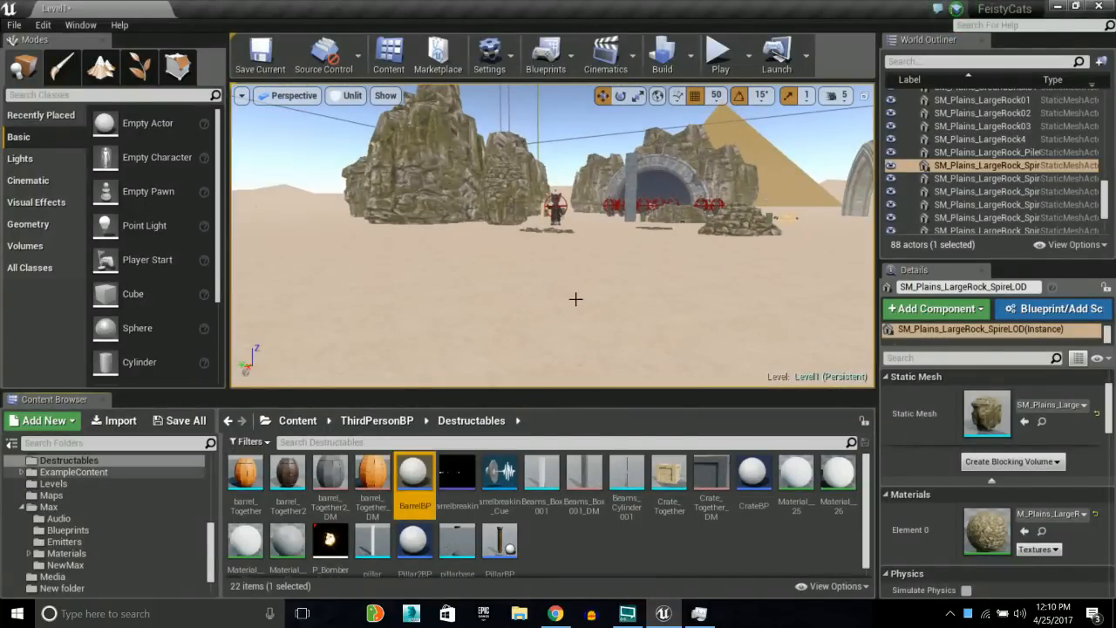
right_drag(553, 235, 716, 248)
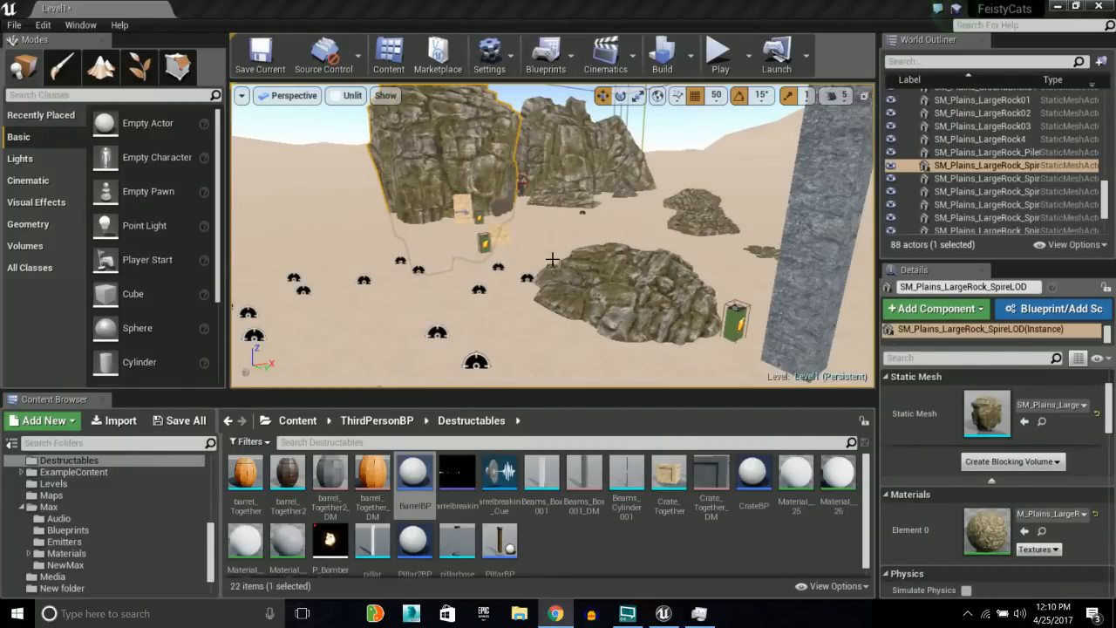
right_drag(552, 235, 270, 236)
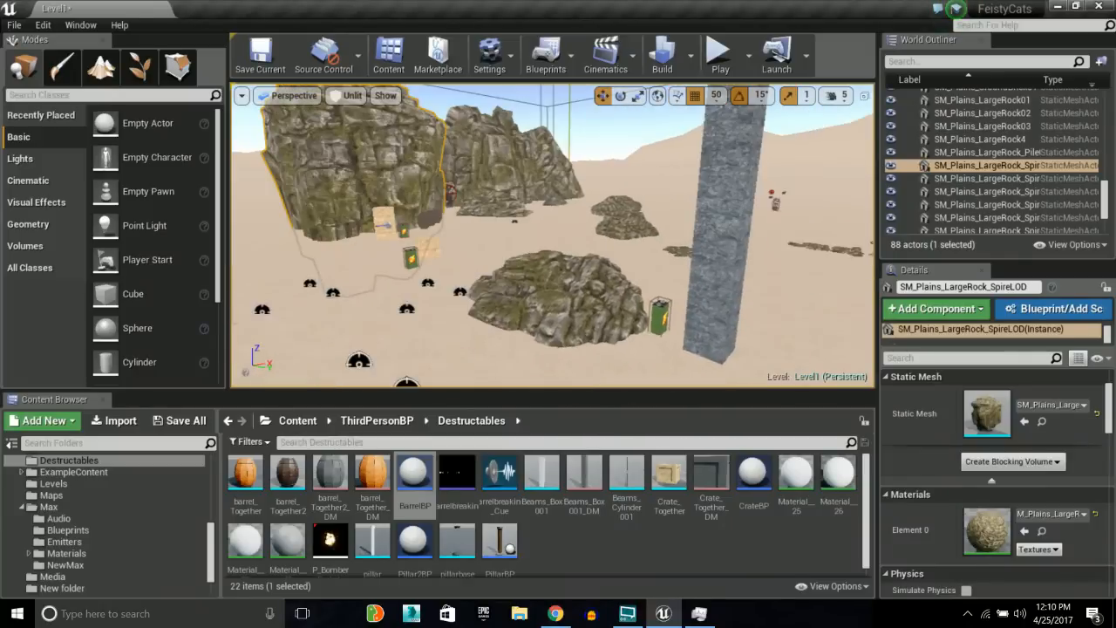
key(s)
key(w)
key(s)
right_drag(553, 236, 538, 215)
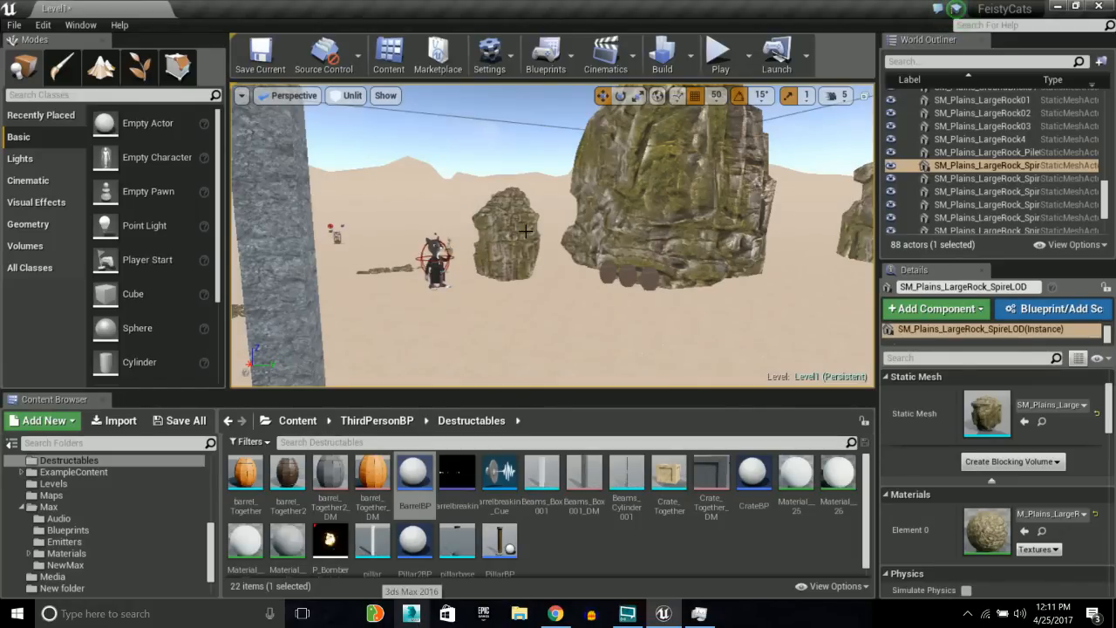
Select the CatsInBlackBP31 cat character in the level and open its blueprint in the Blueprint Editor
right_drag(451, 252, 786, 253)
click(588, 270)
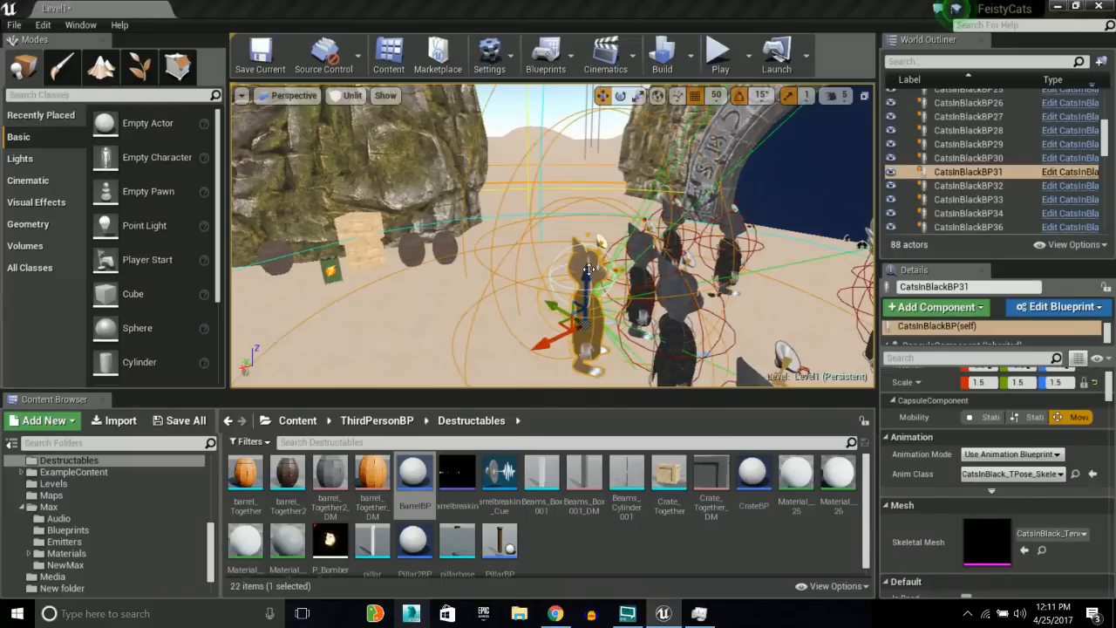
click(1066, 309)
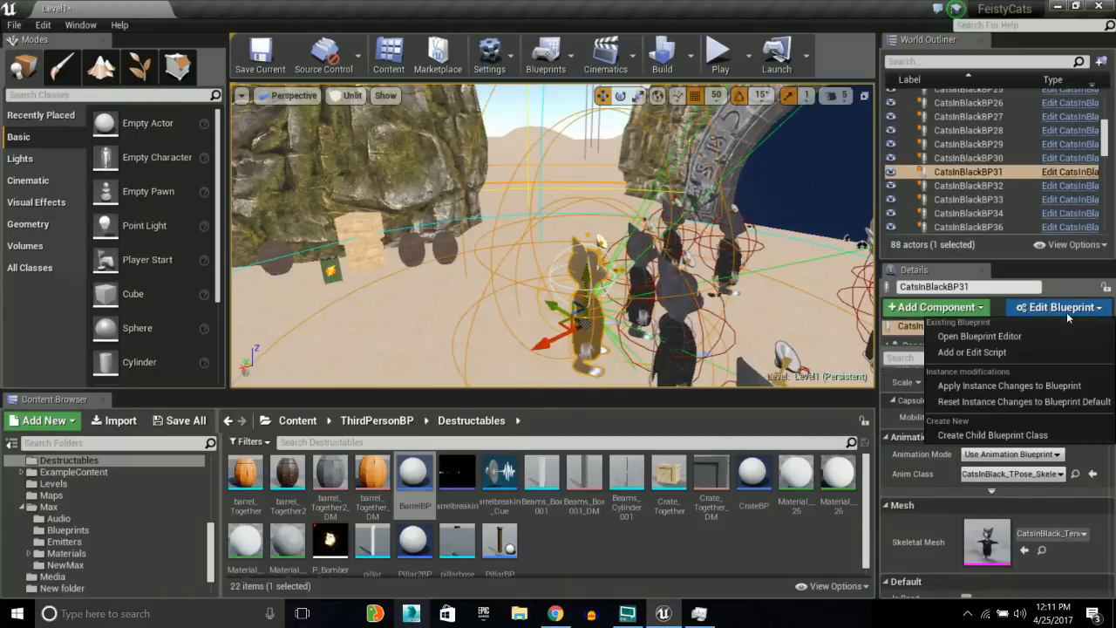
click(985, 338)
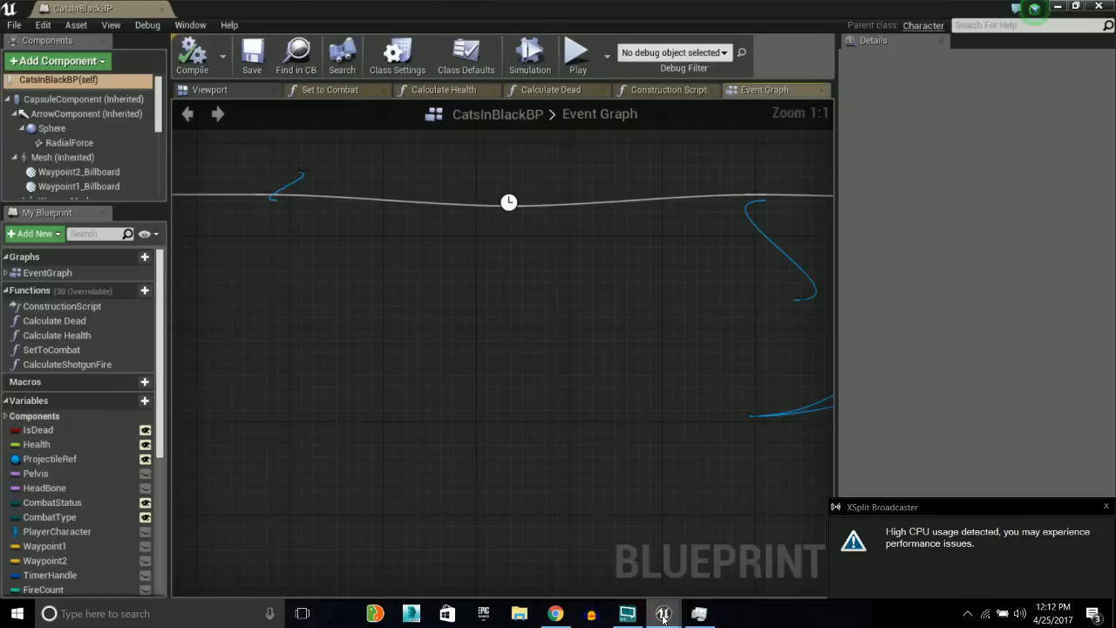
click(665, 612)
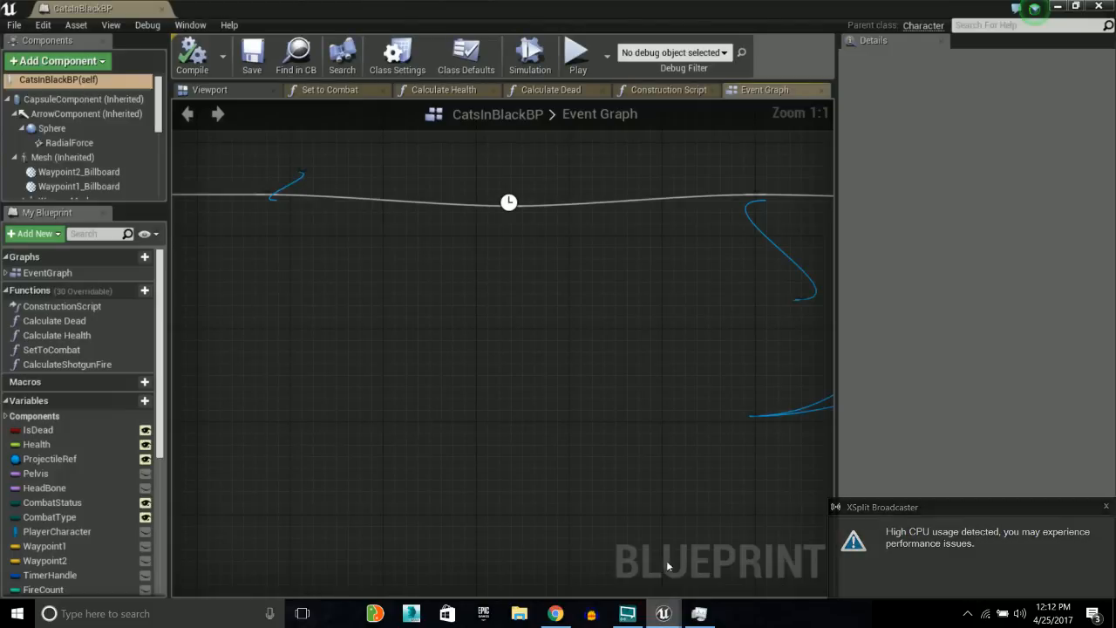
right_drag(610, 340, 623, 338)
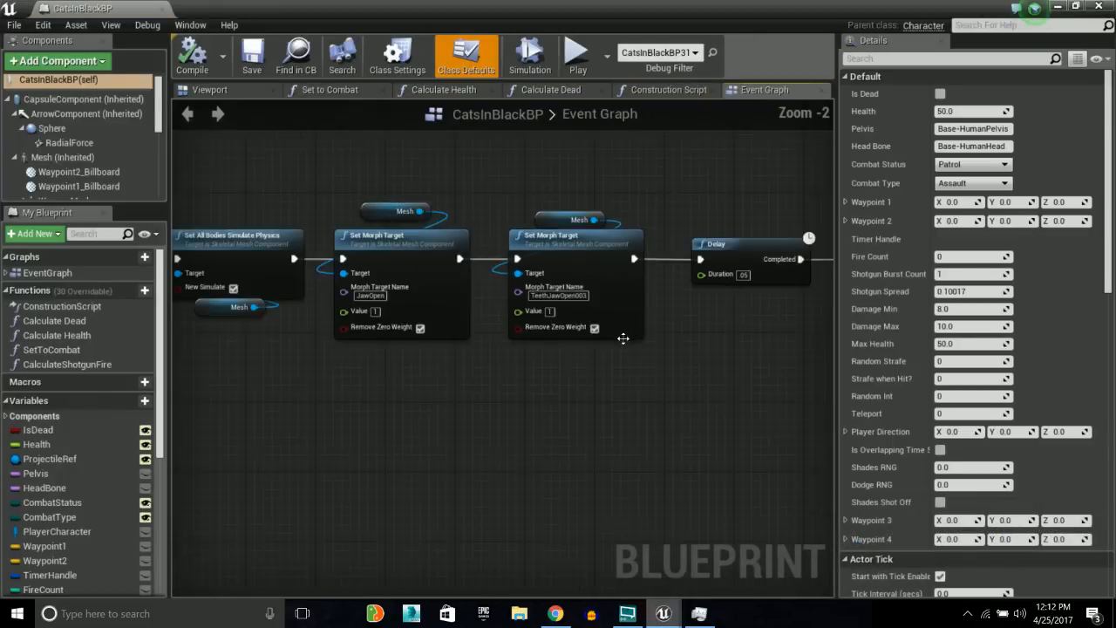
Survey the node groups in the CatsInBlackBP event graph and locate its Event BeginPlay node
scroll(624, 338, down, 10)
right_drag(391, 367, 734, 284)
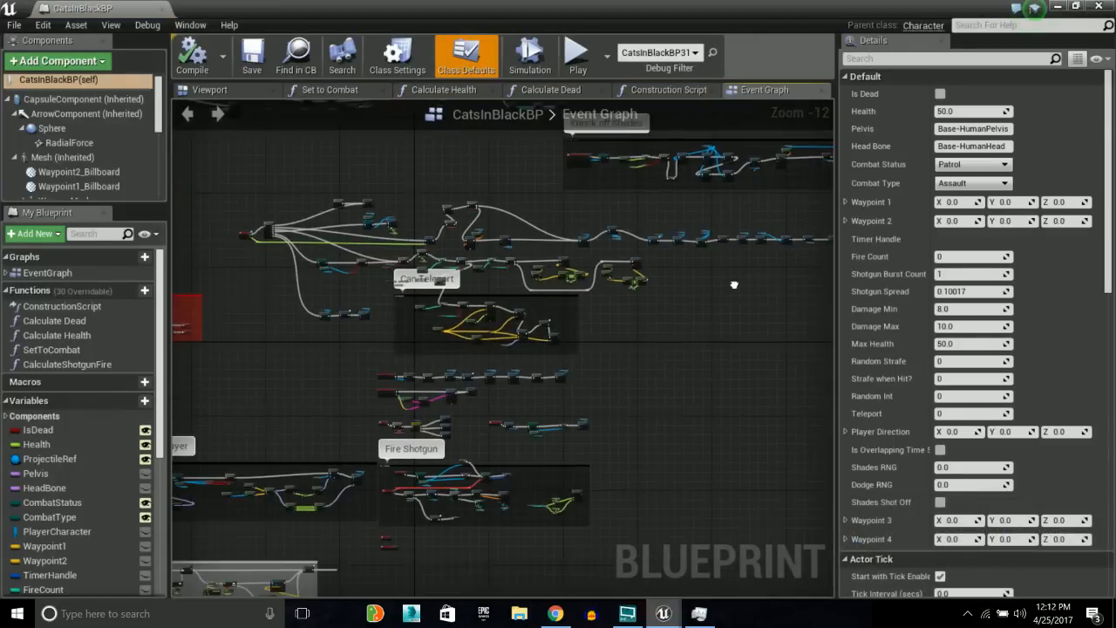
mouse_move(305, 198)
right_down()
mouse_move(323, 178)
mouse_move(530, 138)
mouse_move(305, 245)
mouse_move(312, 320)
mouse_move(463, 428)
mouse_move(264, 235)
right_up()
right_drag(311, 342, 553, 196)
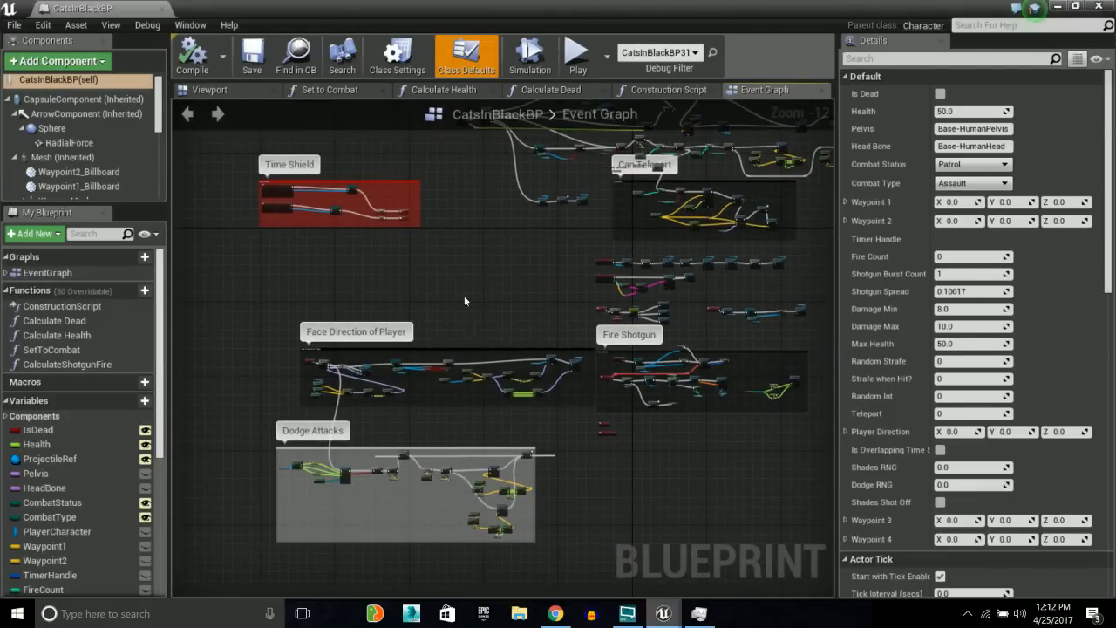
right_drag(439, 231, 375, 469)
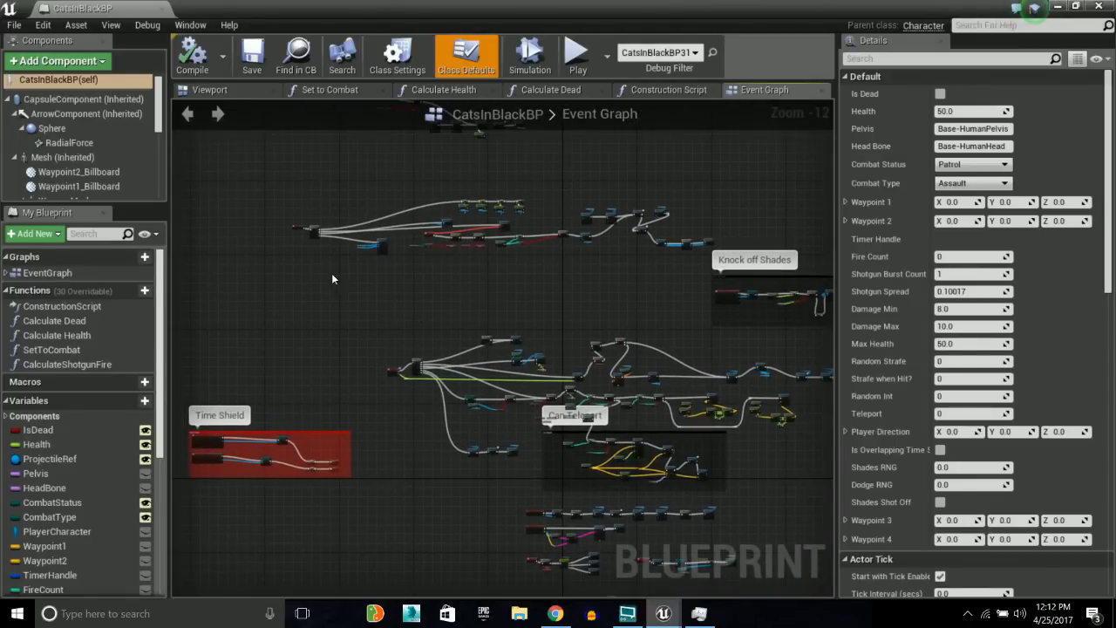
scroll(331, 268, up, 4)
right_drag(410, 287, 605, 339)
scroll(508, 267, up, 8)
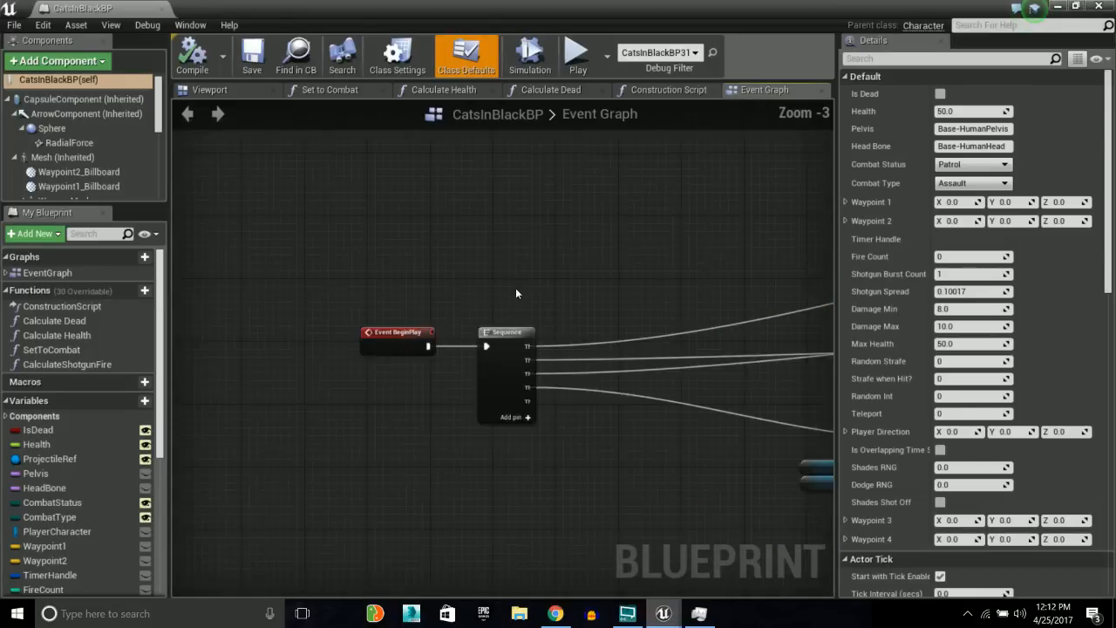
Widen the event graph area by narrowing the Details panel beside it
right_drag(444, 293, 474, 208)
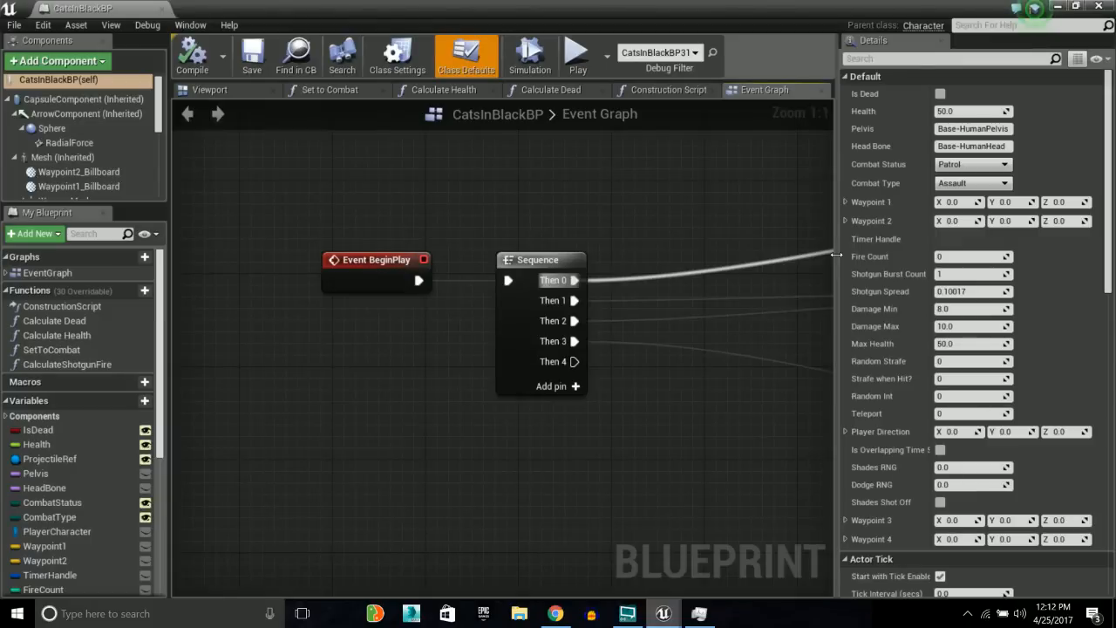
drag(835, 254, 926, 253)
right_drag(620, 221, 589, 233)
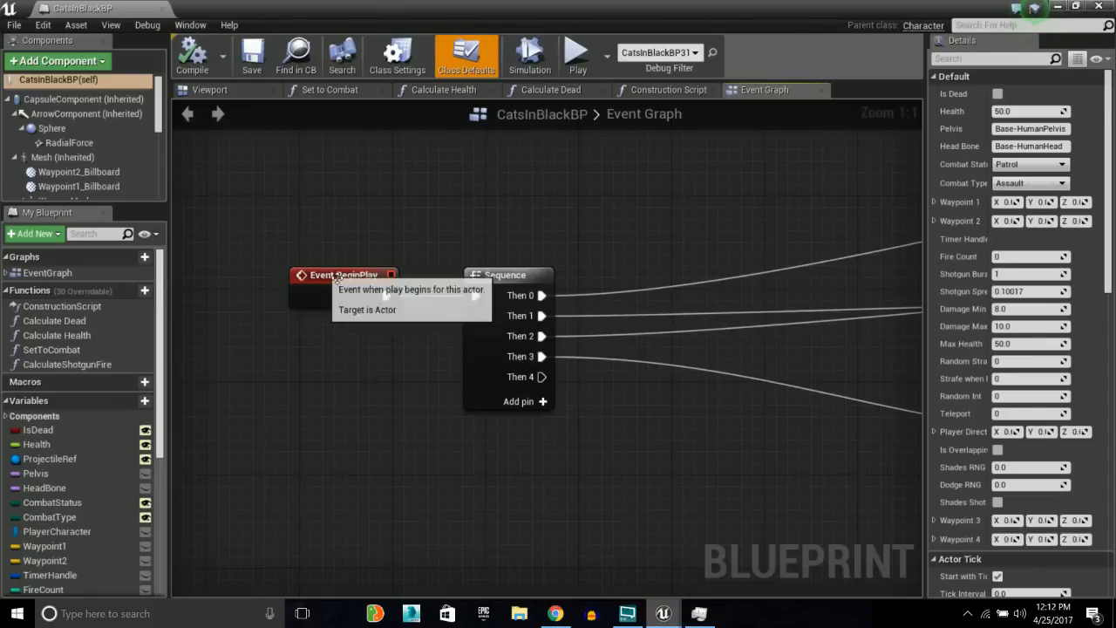
Move the Event BeginPlay node farther from the Sequence node and try pulling a new wire from its execution pin
drag(312, 282, 262, 282)
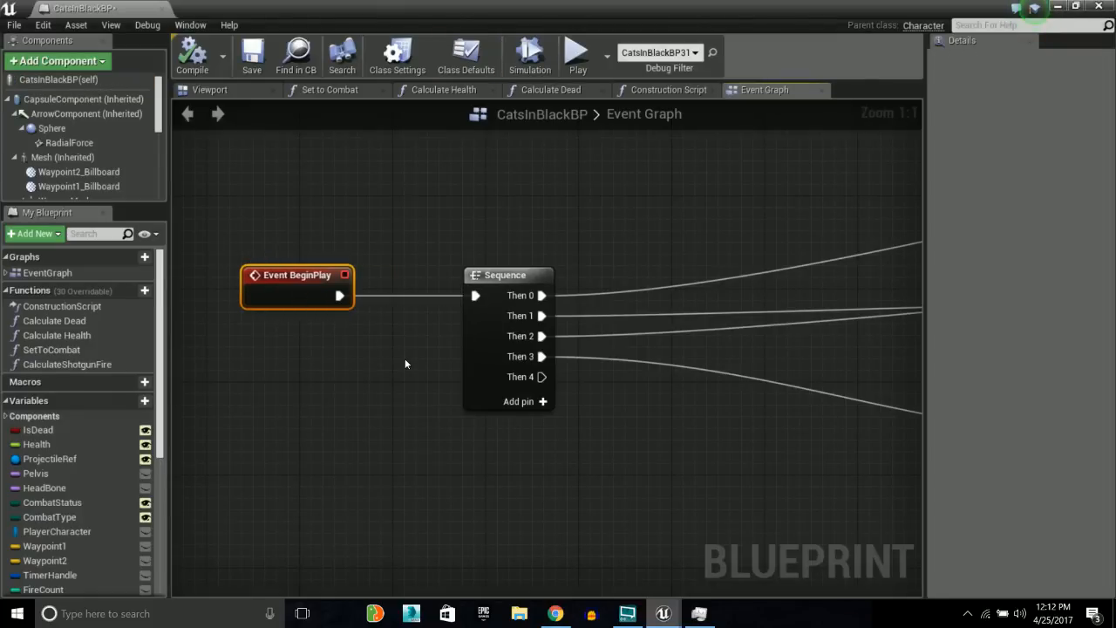
drag(301, 277, 336, 277)
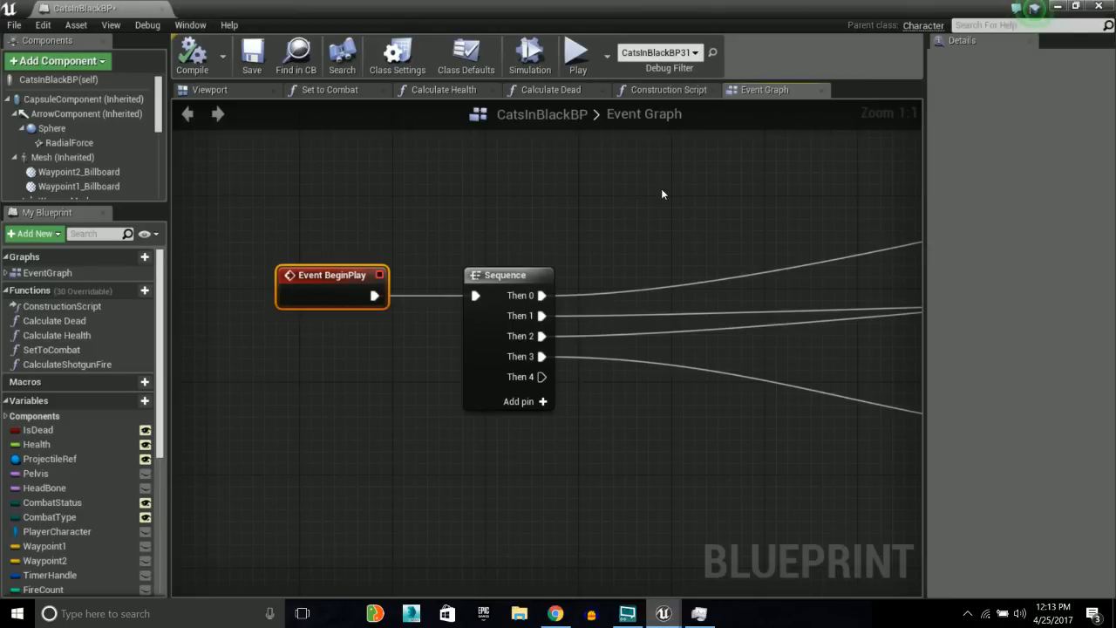
drag(331, 291, 261, 291)
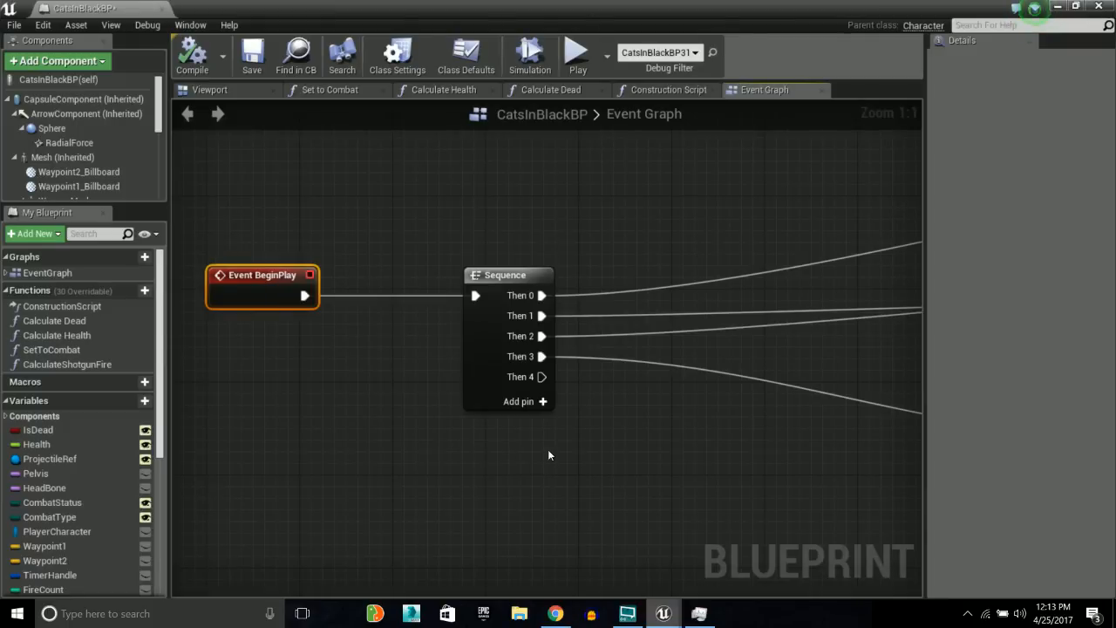
right_drag(286, 284, 393, 299)
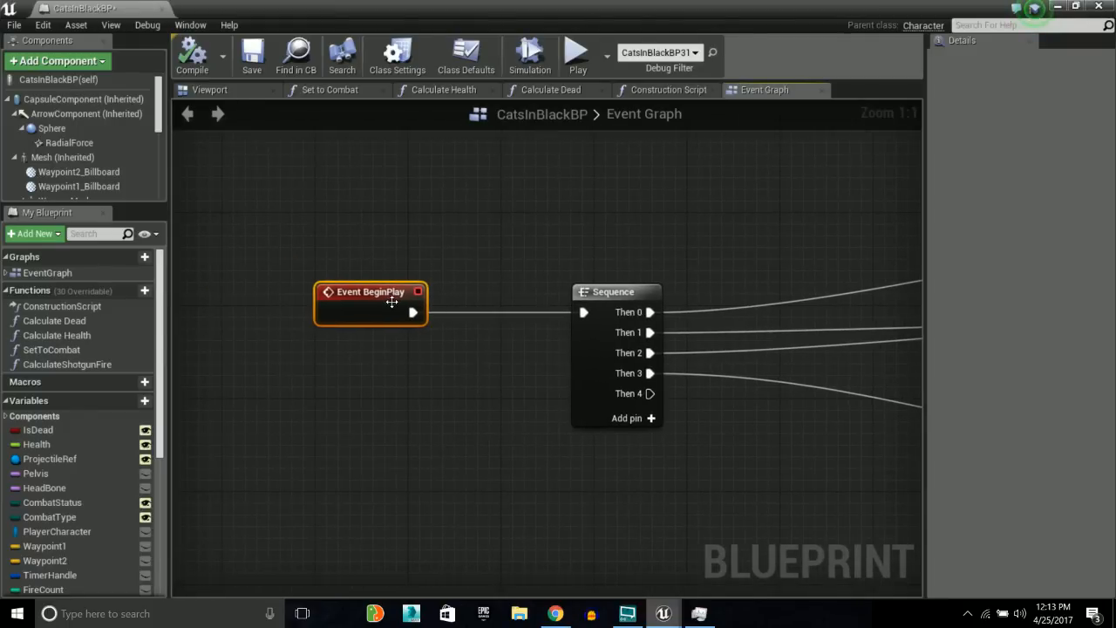
drag(381, 296, 288, 296)
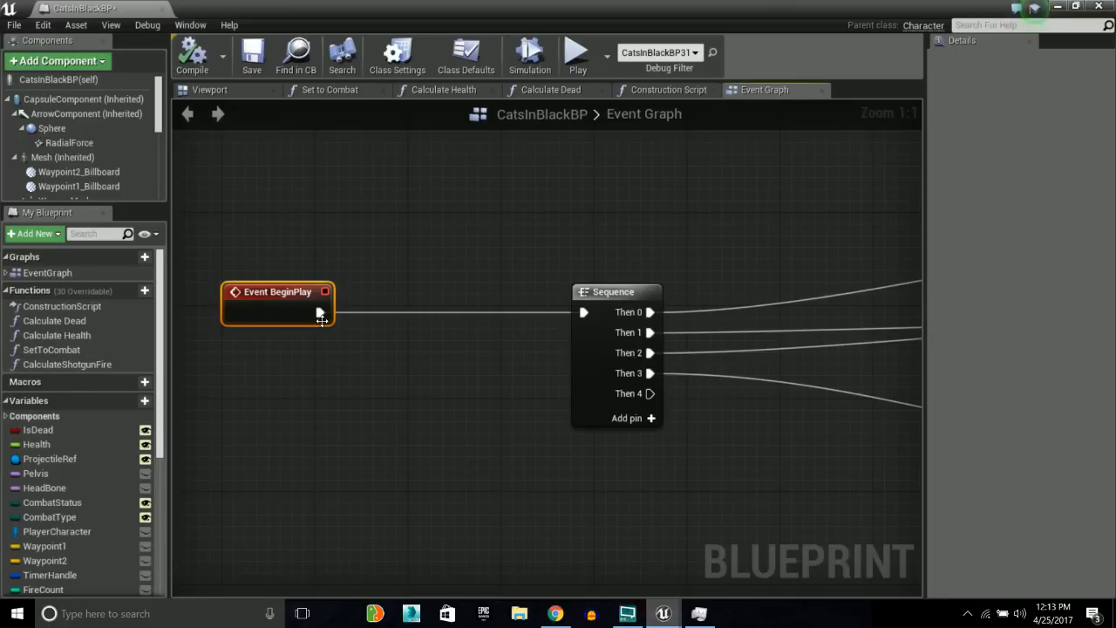
drag(320, 312, 405, 481)
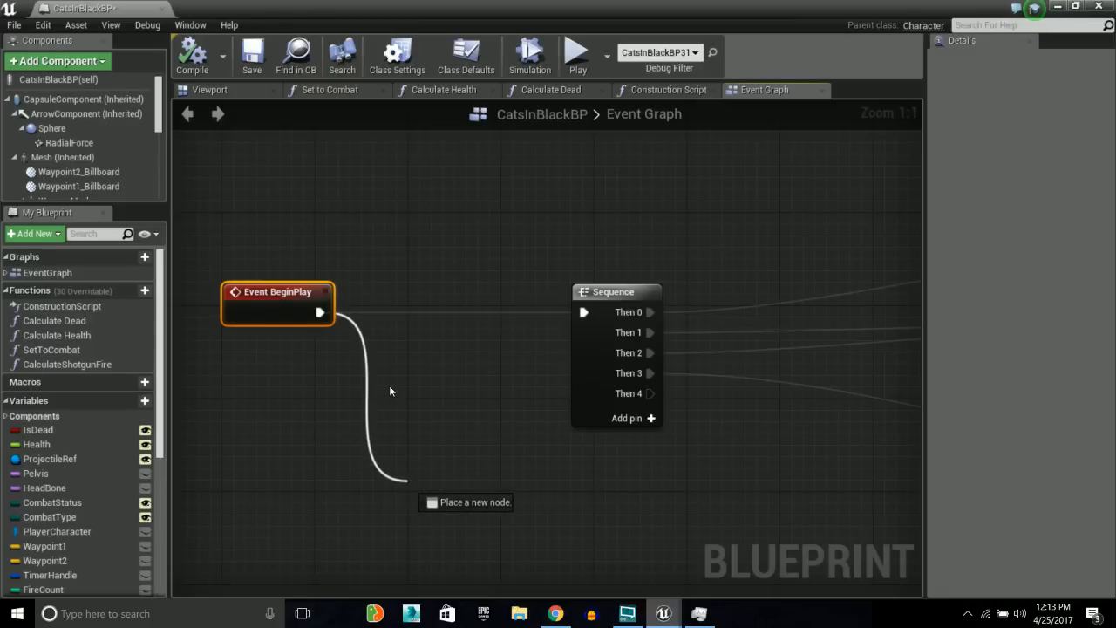
click(309, 409)
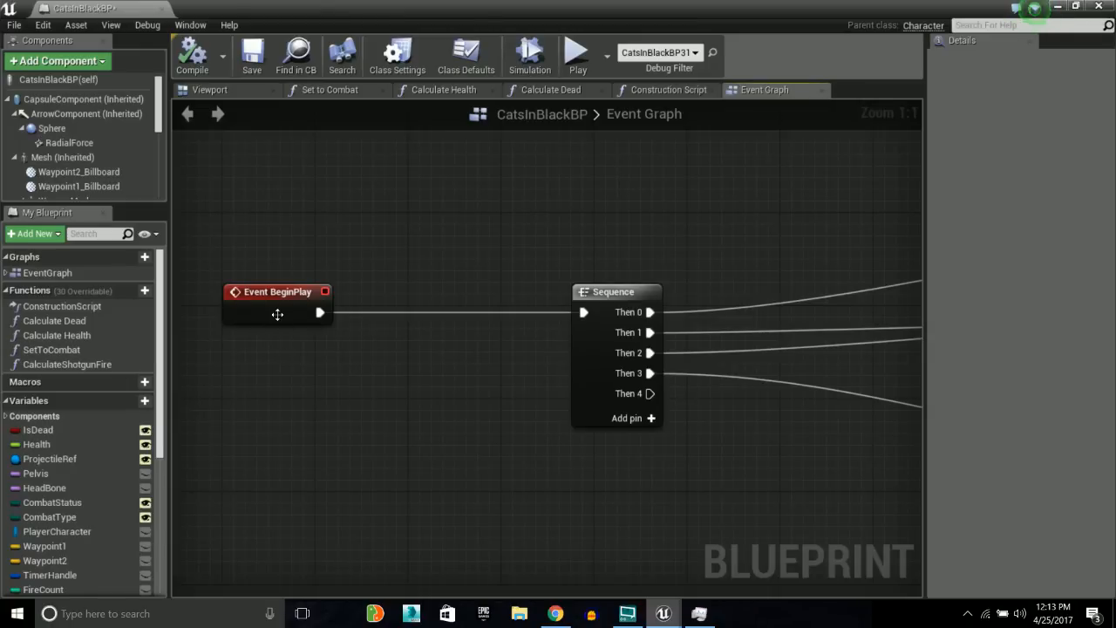
Look through the blueprint's variables and enlarge the Components panel to show more of the component tree
right_drag(386, 436, 544, 491)
right_drag(573, 295, 259, 344)
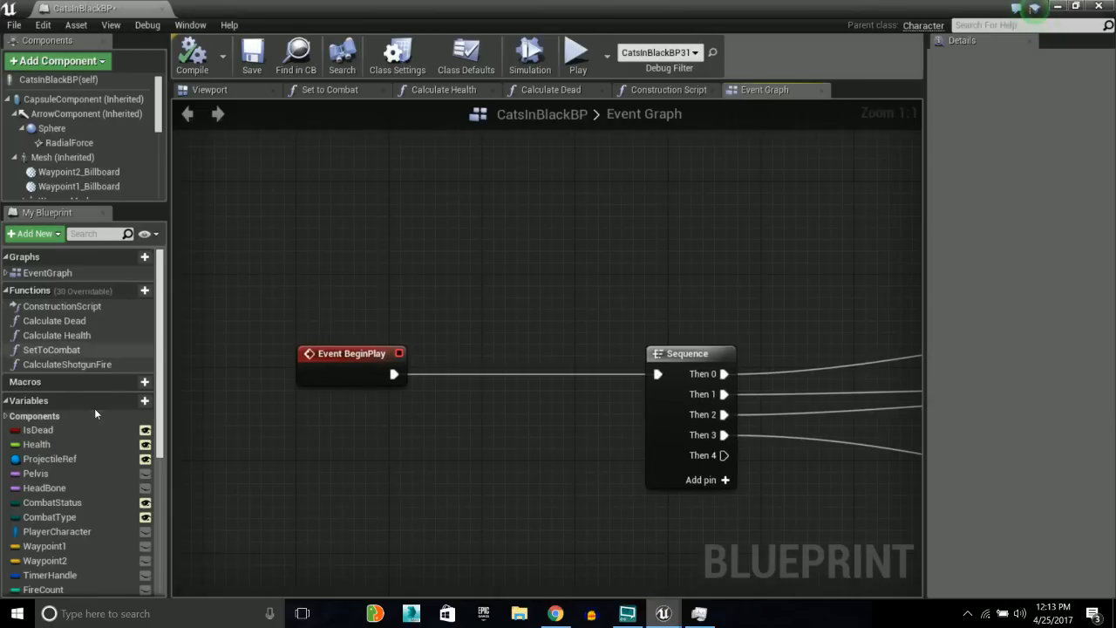
scroll(87, 414, down, 3)
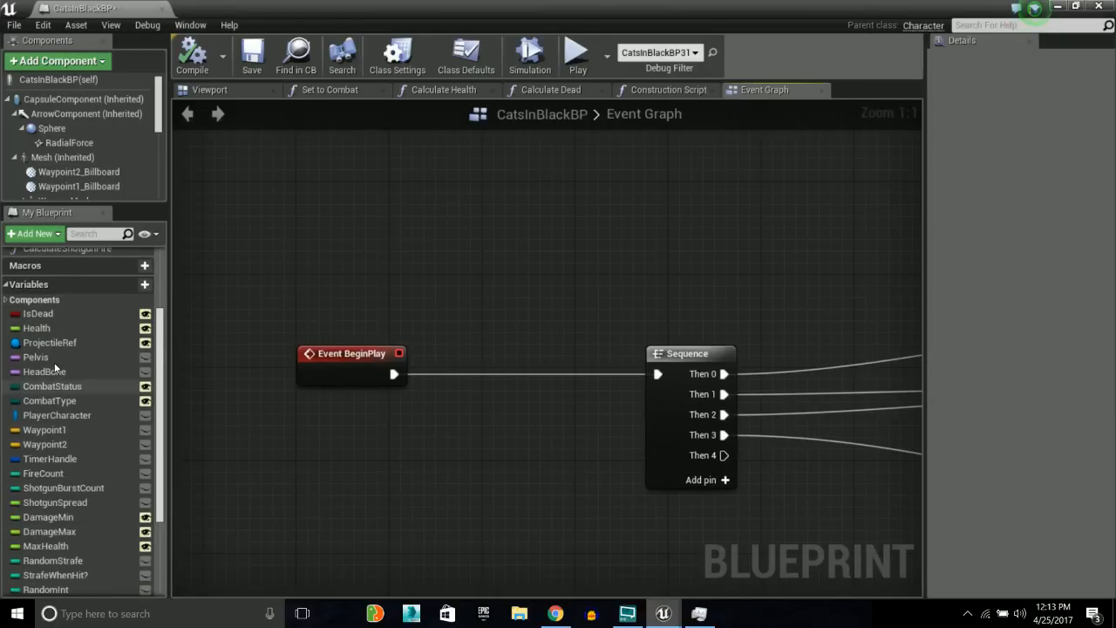
scroll(54, 368, up, 3)
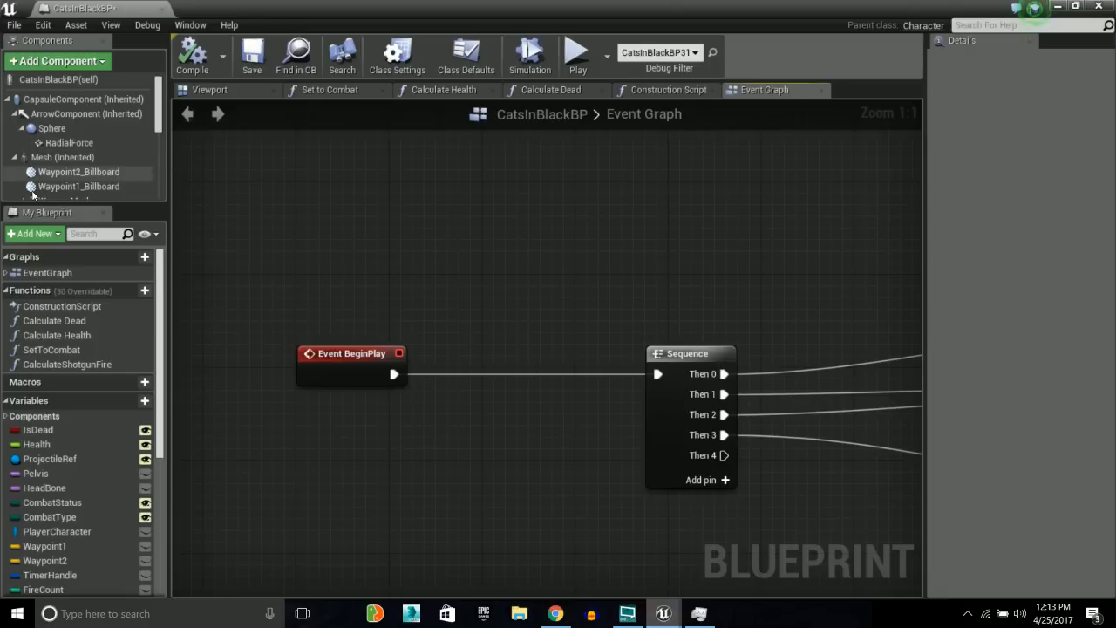
drag(123, 205, 135, 244)
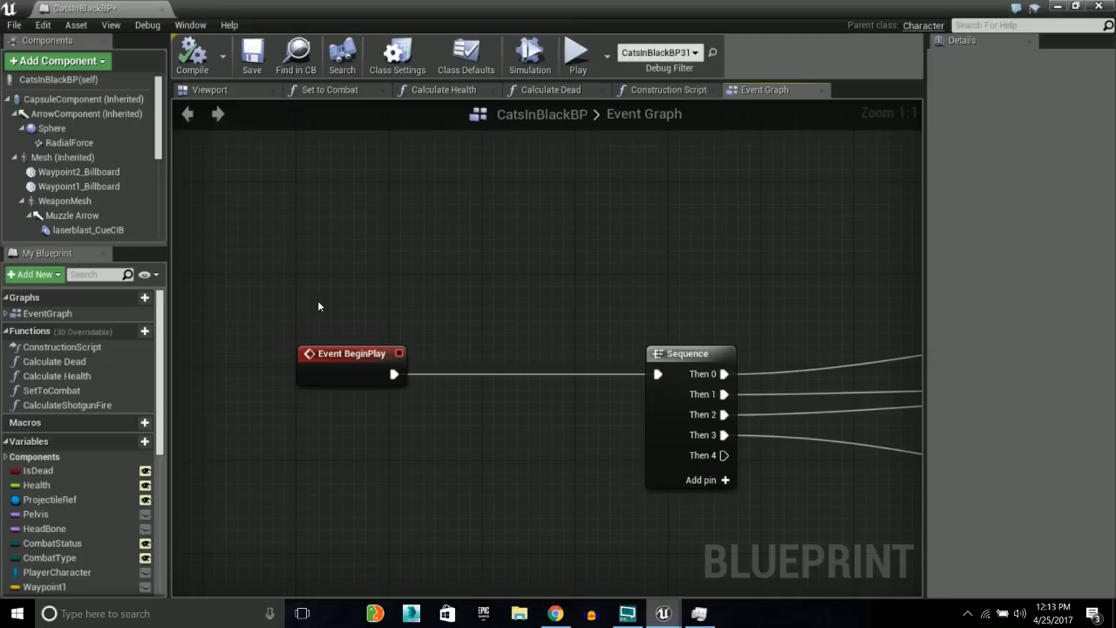
Shift Event BeginPlay toward the Sequence node and back out again, then try another wire from its execution pin
right_drag(356, 305, 336, 260)
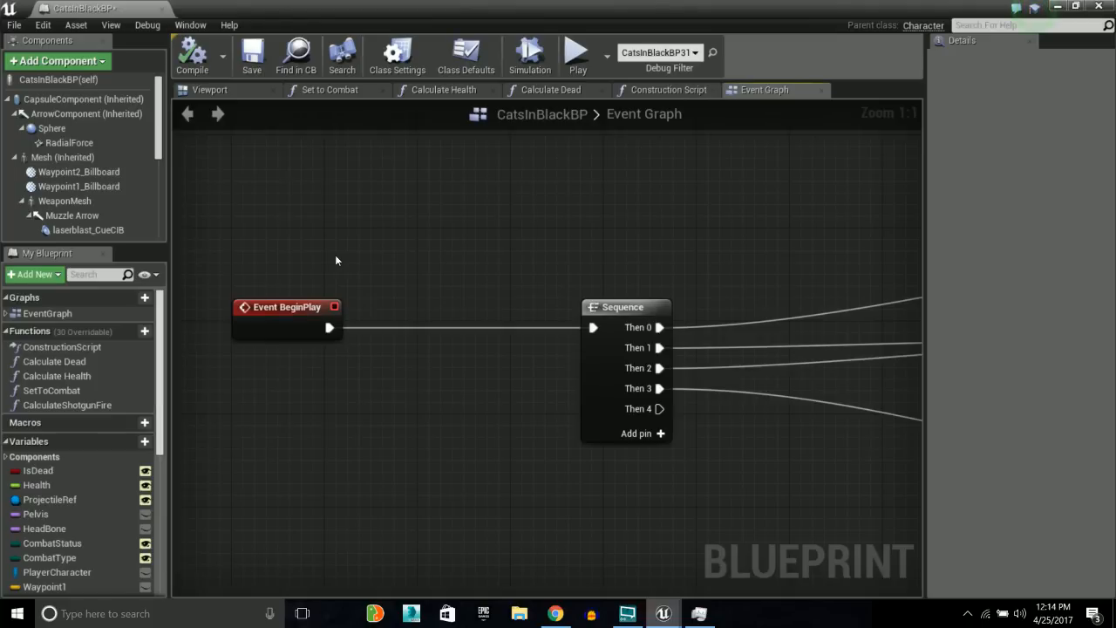
drag(288, 319, 357, 319)
right_drag(422, 330, 328, 316)
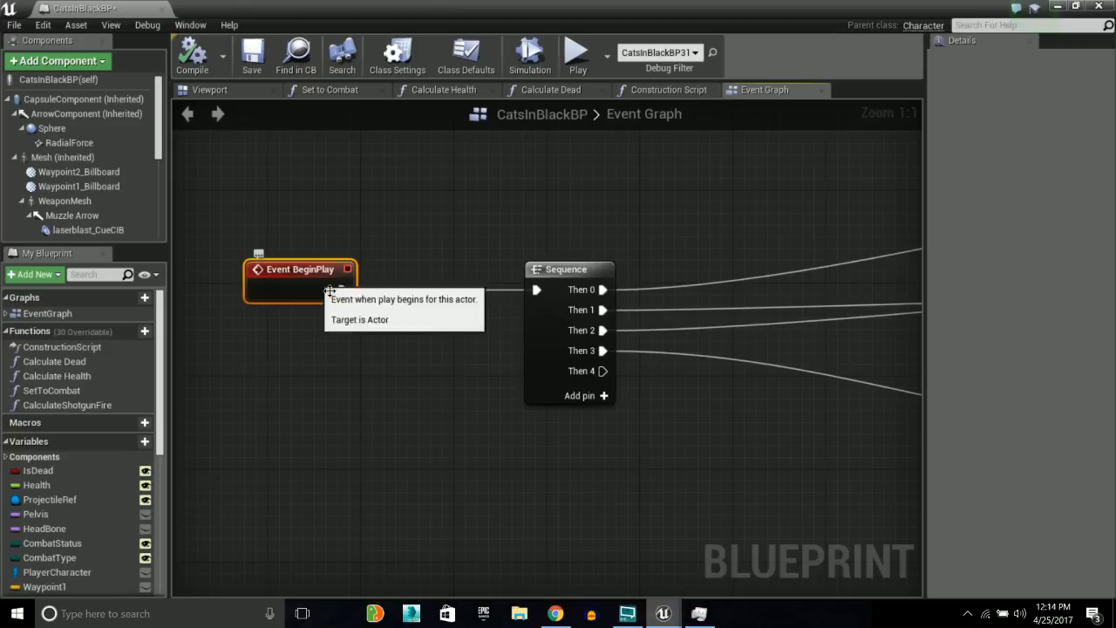
right_drag(317, 282, 376, 283)
drag(318, 282, 256, 277)
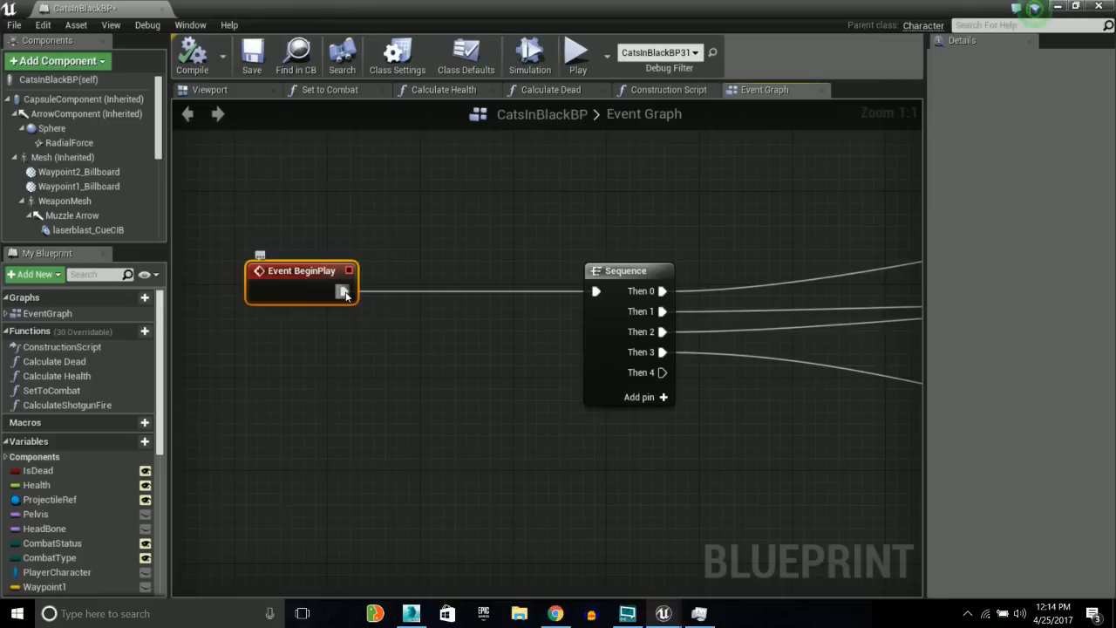
drag(344, 291, 315, 269)
right_drag(315, 269, 250, 291)
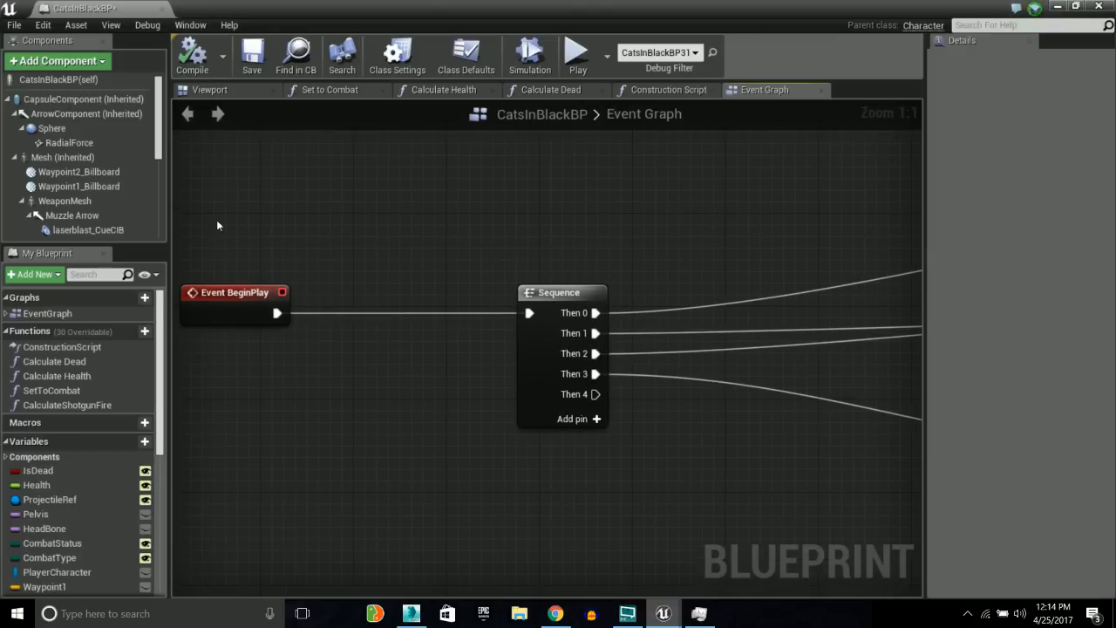
Inspect the node chains fed by the Sequence outputs, then return to Event BeginPlay and select it
right_drag(569, 255, 399, 349)
scroll(705, 314, down, 6)
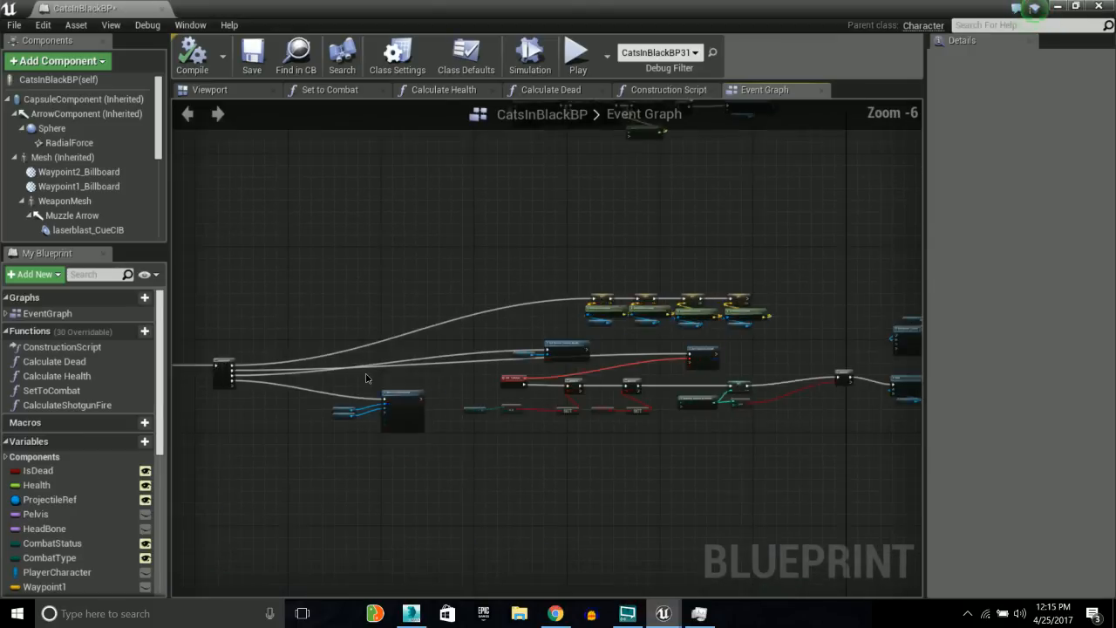
scroll(523, 291, up, 5)
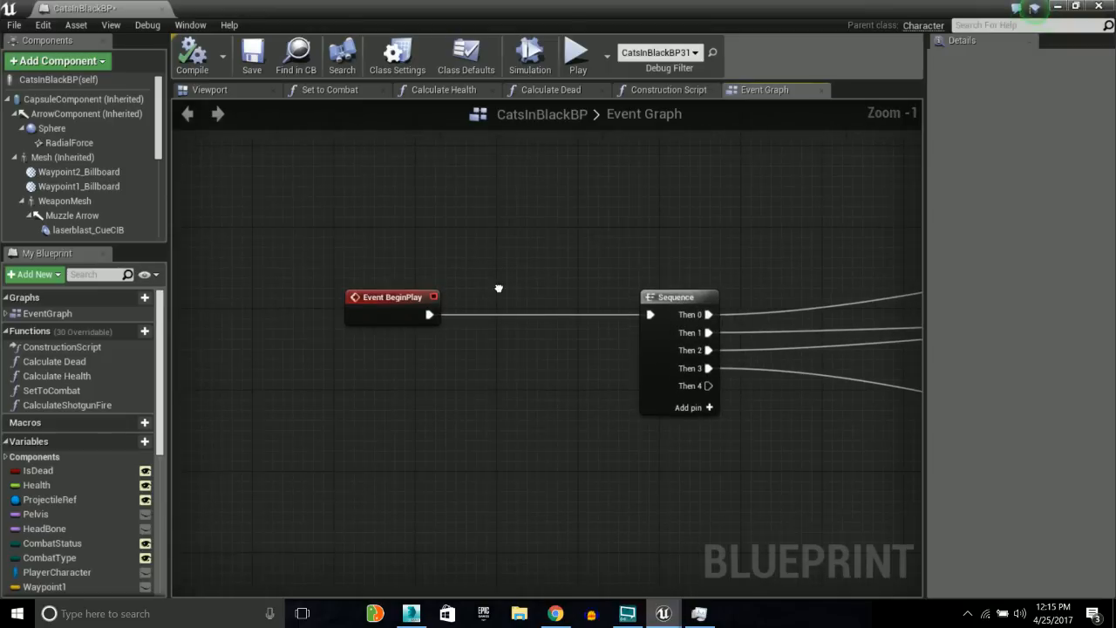
click(394, 304)
right_drag(484, 360, 416, 322)
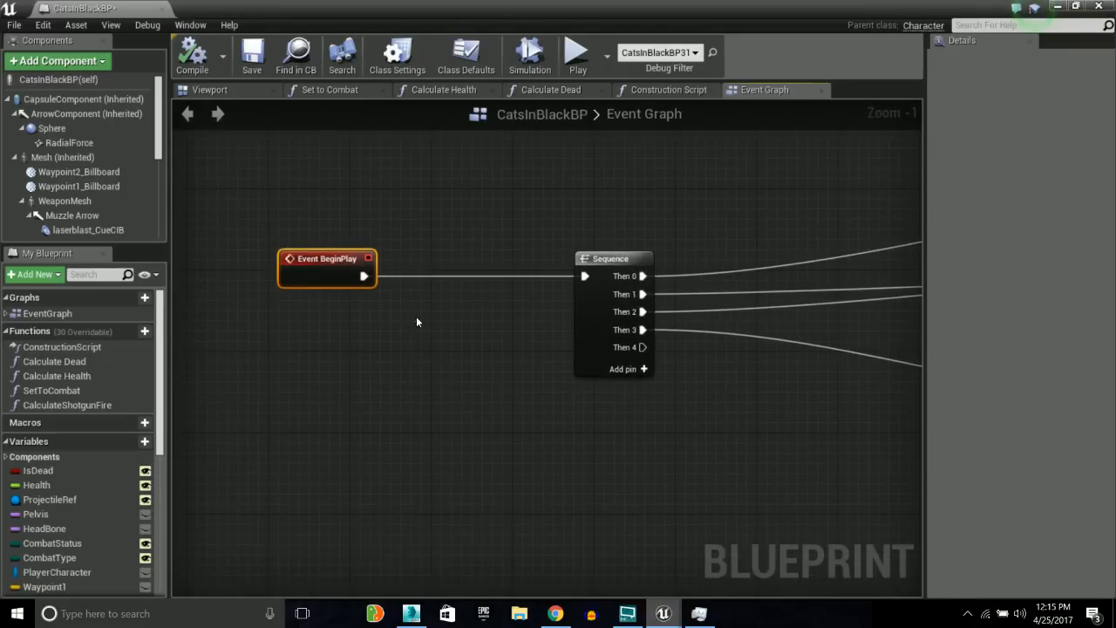
Search the blueprint actions for "event begin play" and choose Event BeginPlay
right_click(361, 348)
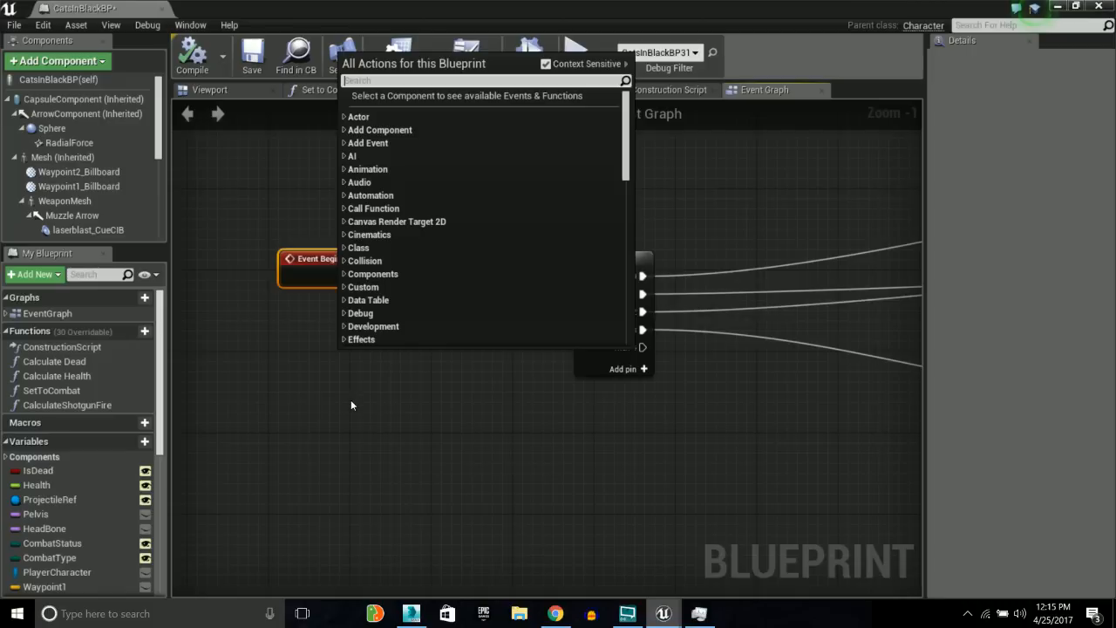
text(even)
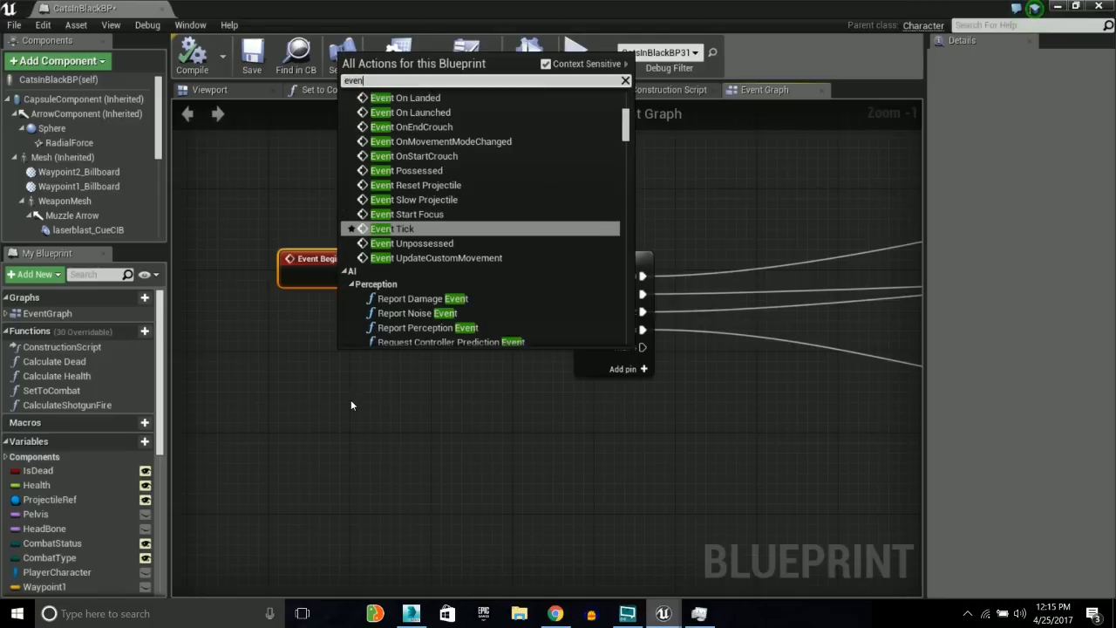
text(t begin play)
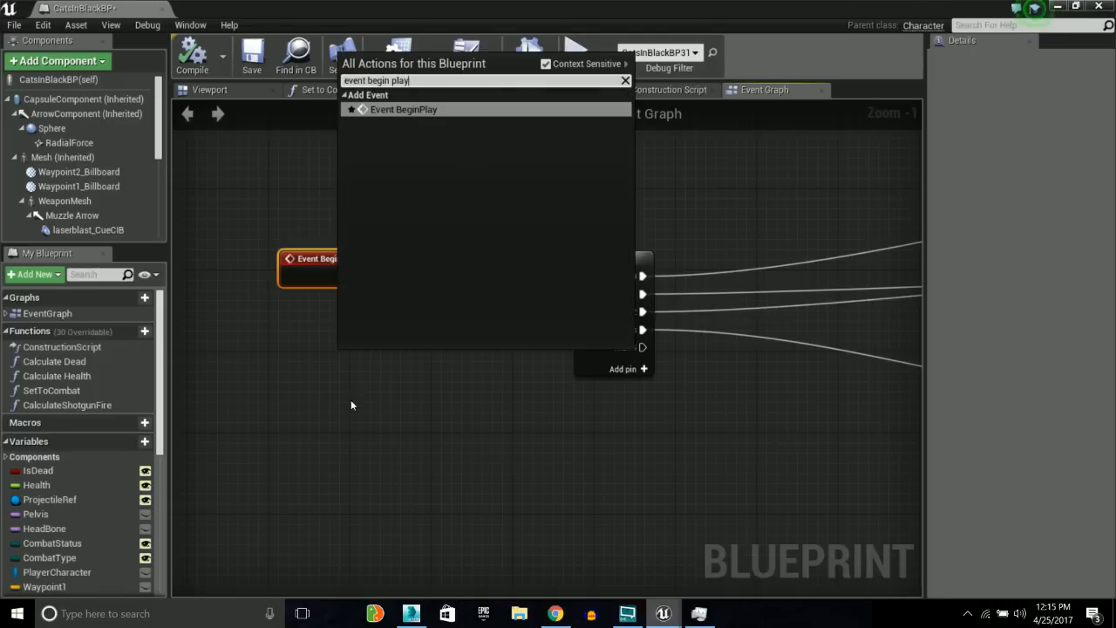
click(424, 109)
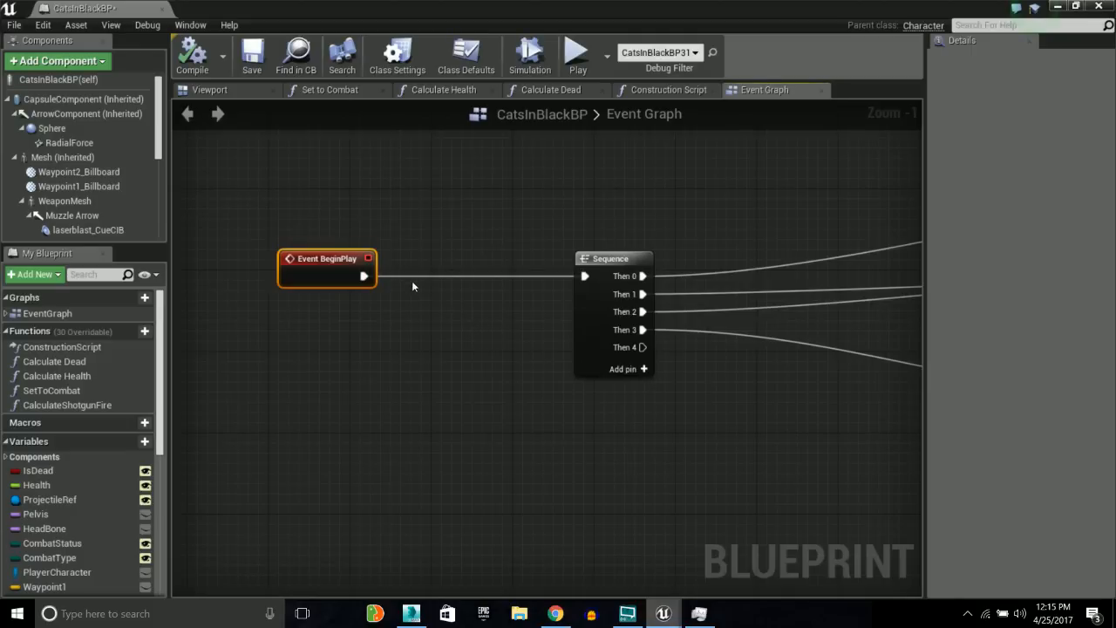
Break Event BeginPlay's link to the Sequence node and try pulling a new wire from its execution pin
right_drag(661, 394, 397, 314)
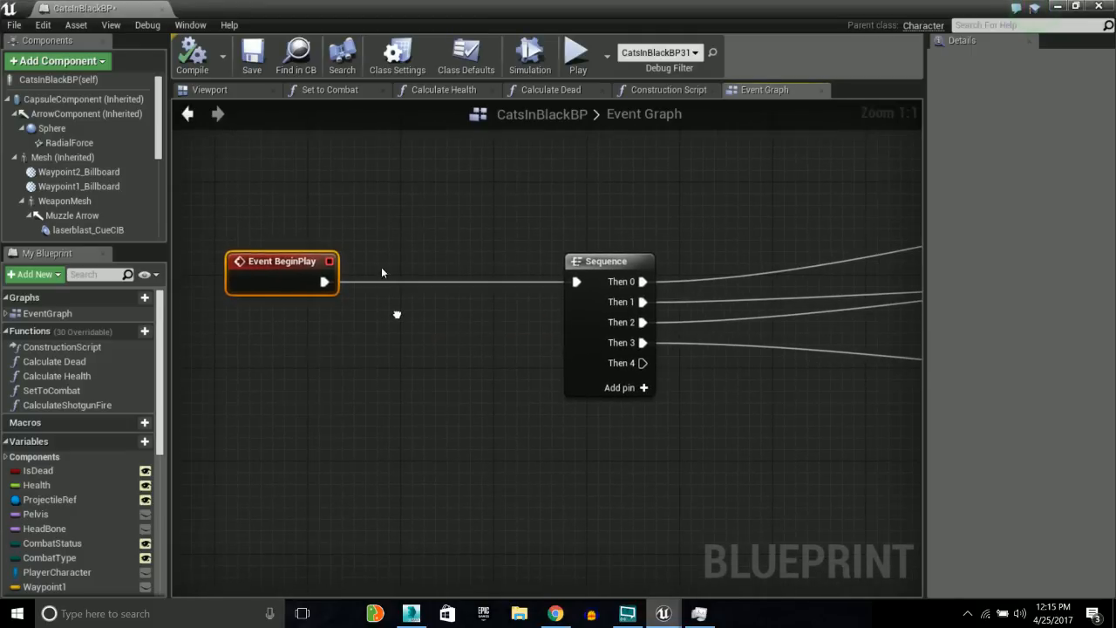
right_click(322, 283)
click(375, 320)
drag(287, 269, 480, 201)
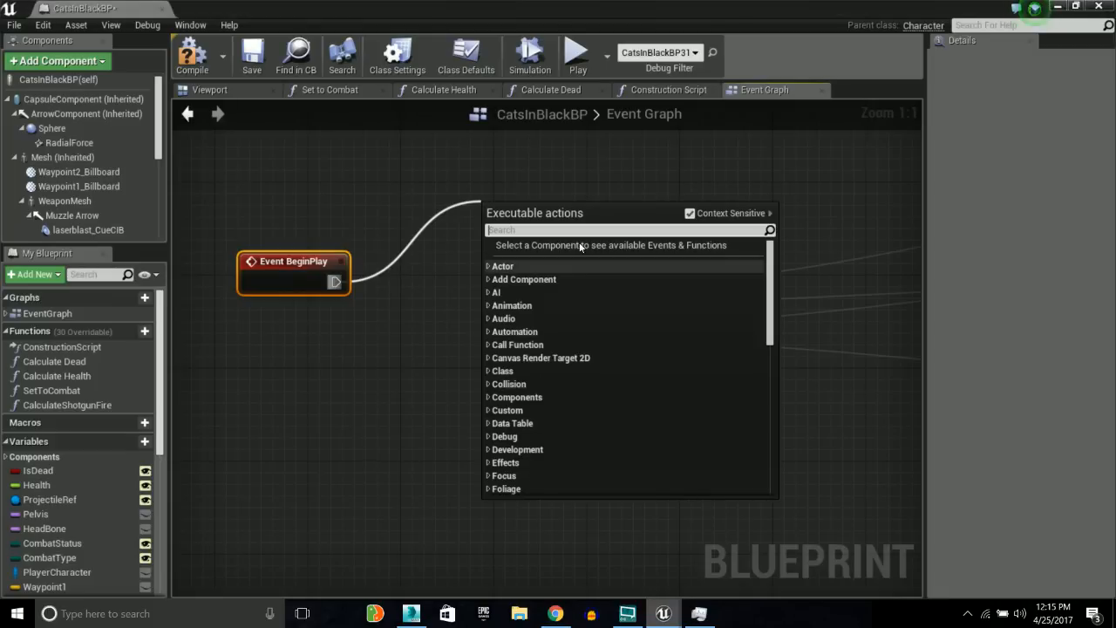
key(Escape)
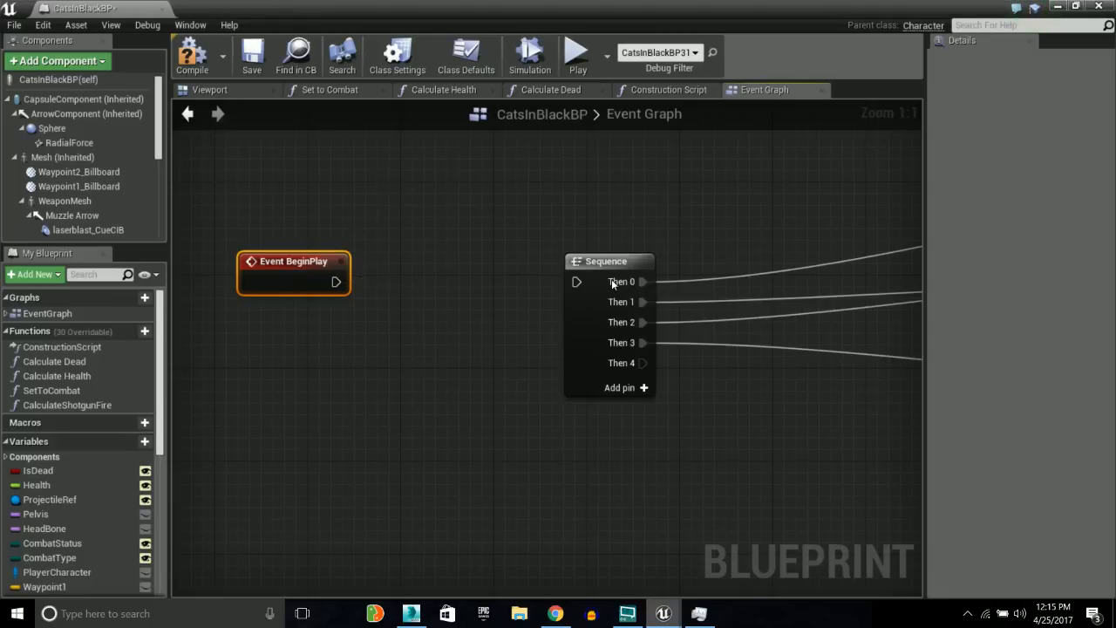
Reconnect Event BeginPlay's execution output to the Sequence node's input and review the Sequence outputs
right_drag(611, 258, 462, 244)
drag(463, 244, 416, 244)
drag(200, 265, 393, 264)
right_drag(522, 222, 473, 228)
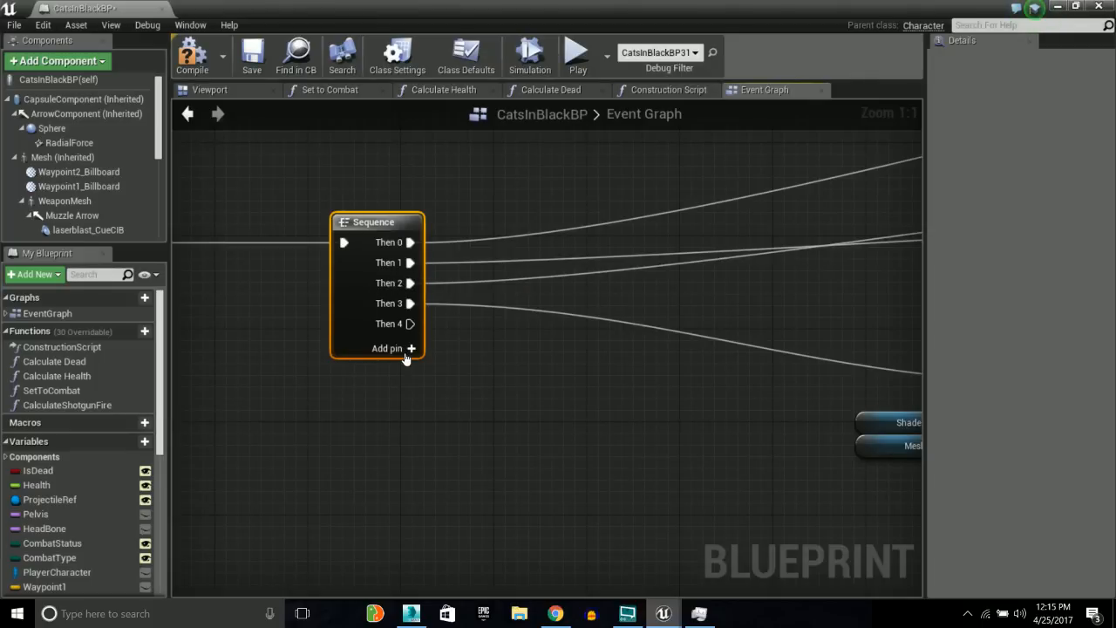
right_drag(306, 401, 290, 345)
right_drag(634, 223, 860, 238)
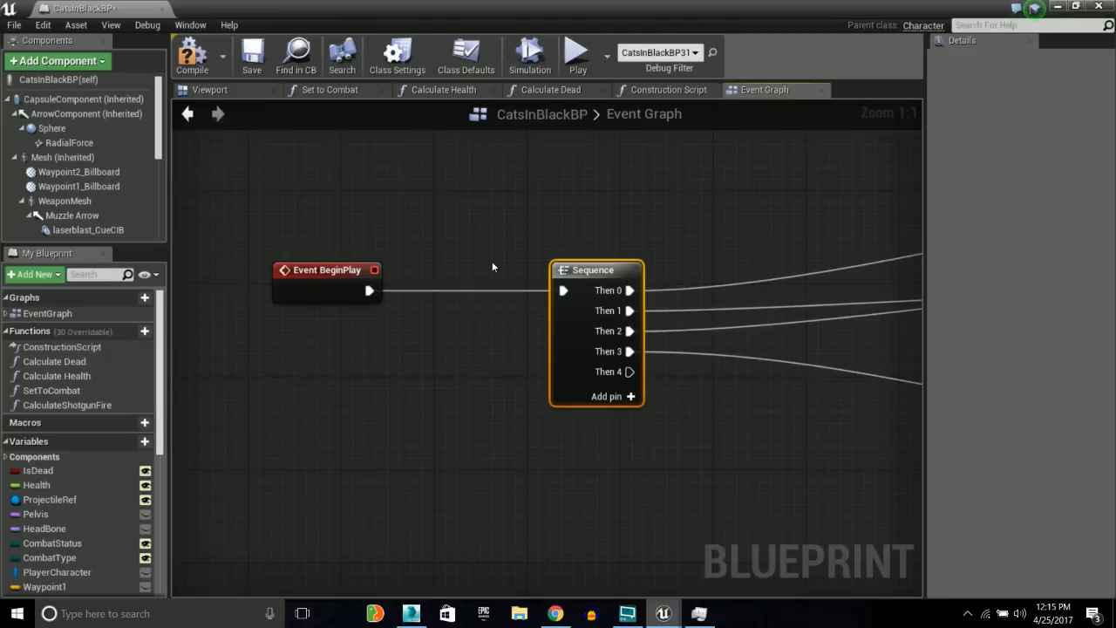
Follow the Sequence outputs to the waypoint chain and select its SET, GetWorldLocation and Billboard nodes
right_drag(763, 244, 259, 341)
right_drag(718, 226, 348, 183)
right_drag(419, 196, 515, 201)
drag(306, 167, 824, 349)
right_drag(824, 349, 782, 323)
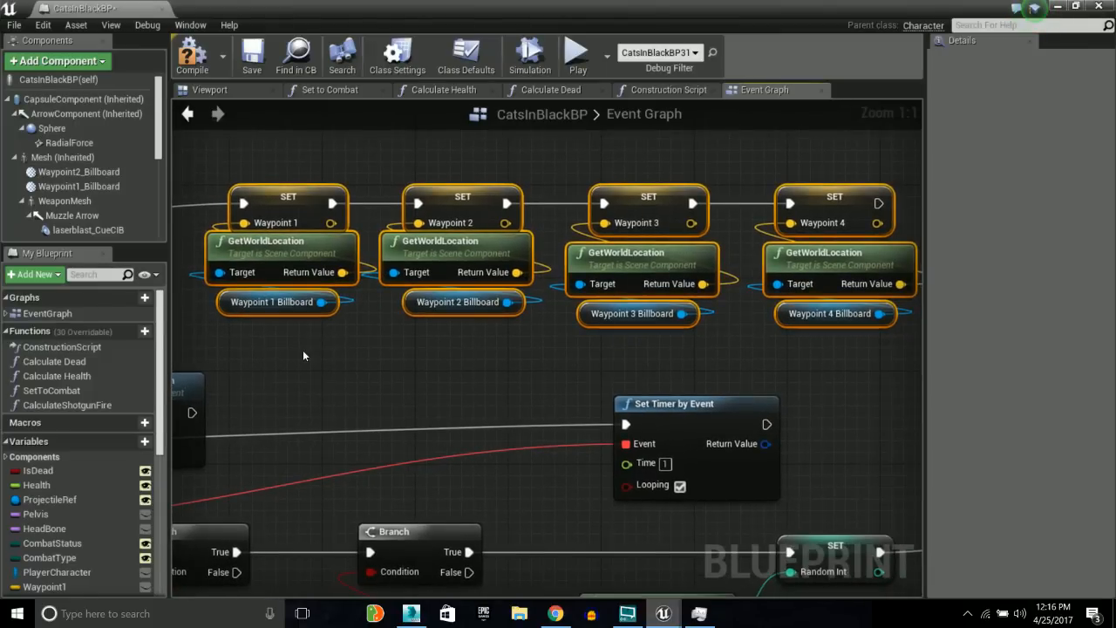
Inspect the Waypoint 1 SET, GetWorldLocation and Waypoint 1 Billboard nodes individually
click(302, 162)
click(299, 196)
click(283, 257)
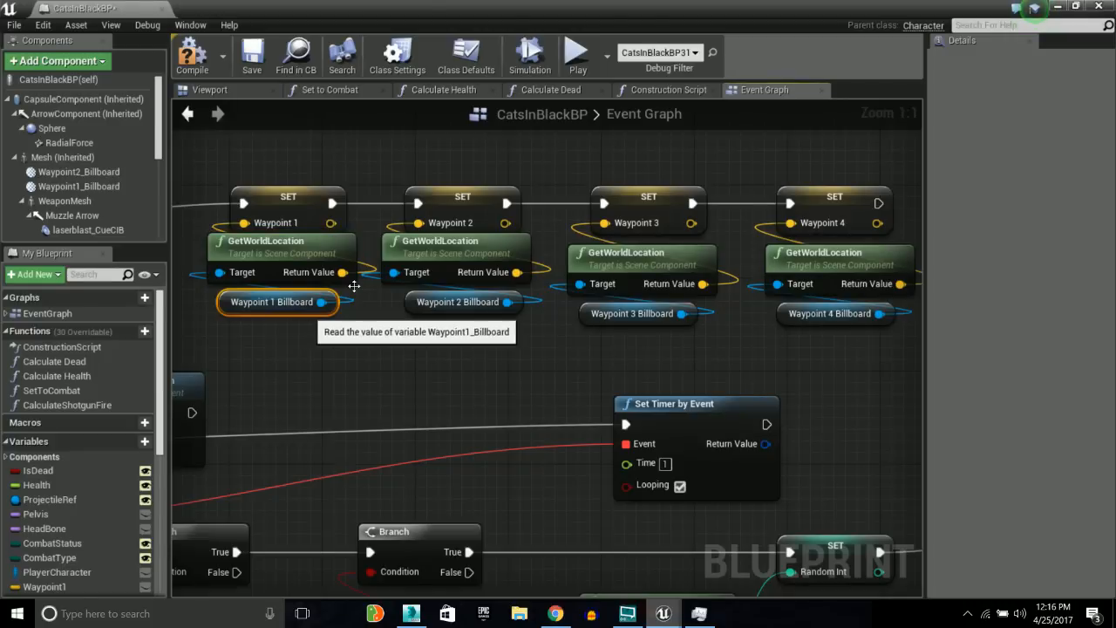
click(336, 302)
right_drag(393, 175, 488, 203)
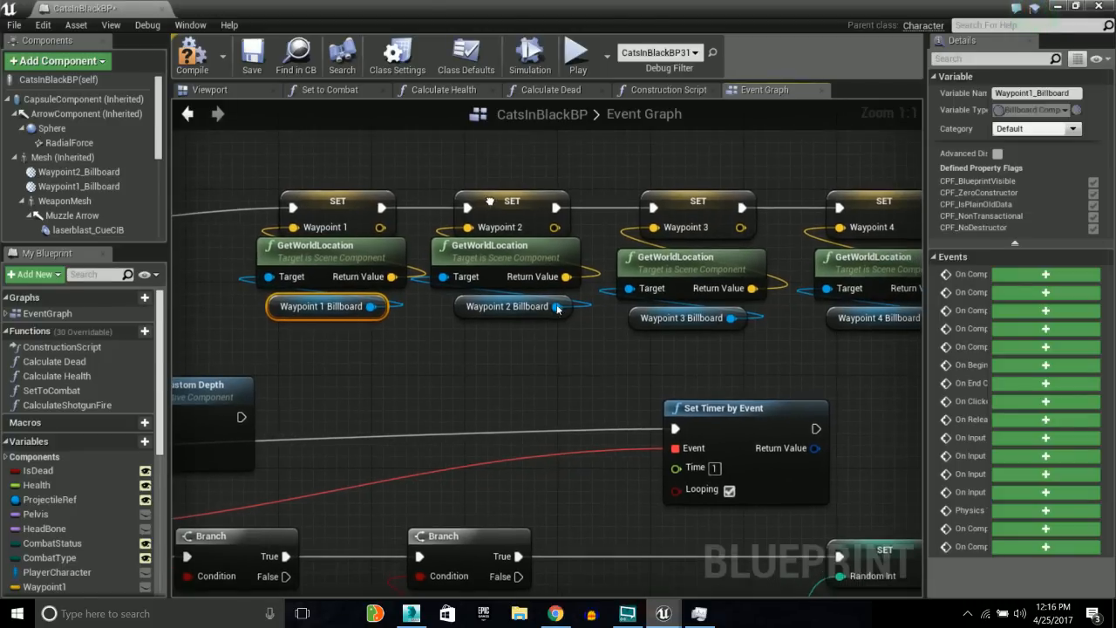
Check the variable details of the Waypoint 1 SET node, then select all four waypoint SET nodes
right_drag(253, 148, 214, 144)
drag(250, 143, 842, 174)
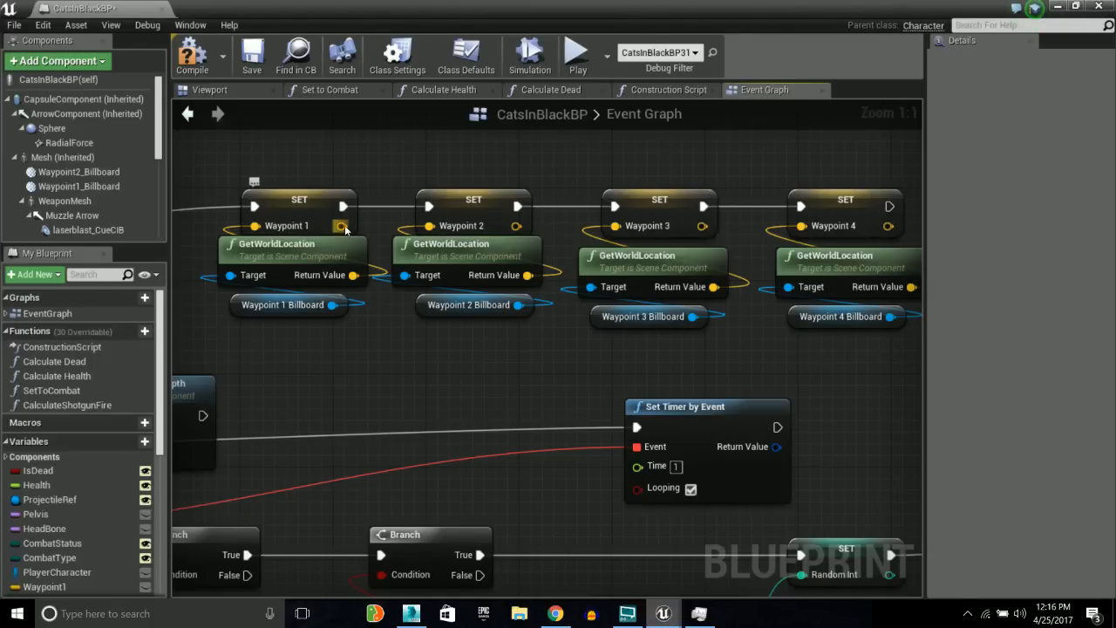
click(322, 200)
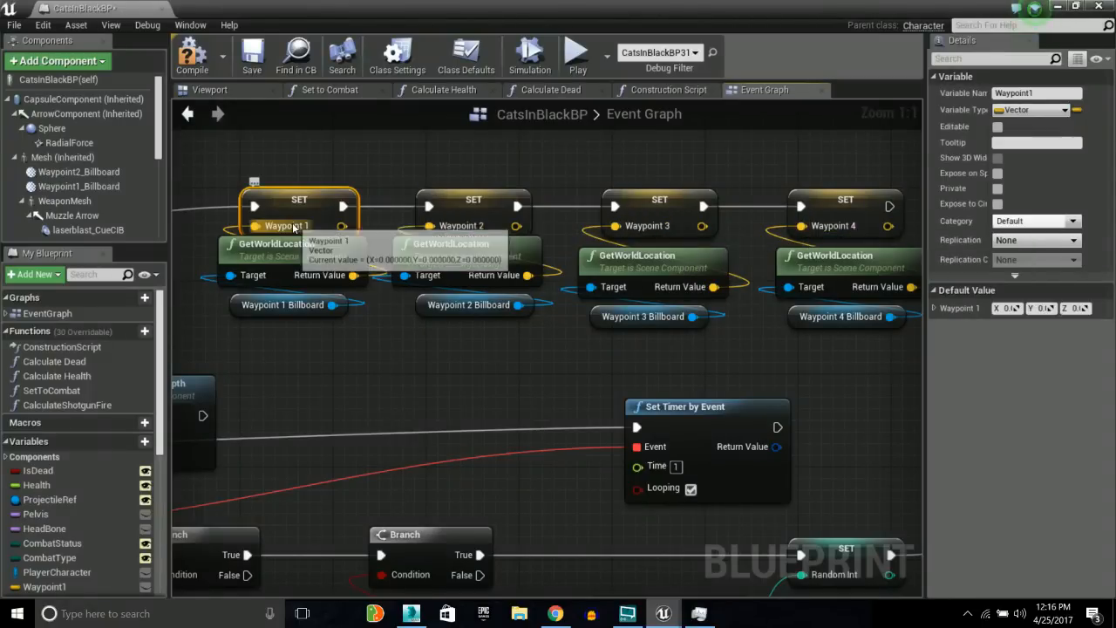
drag(265, 143, 844, 217)
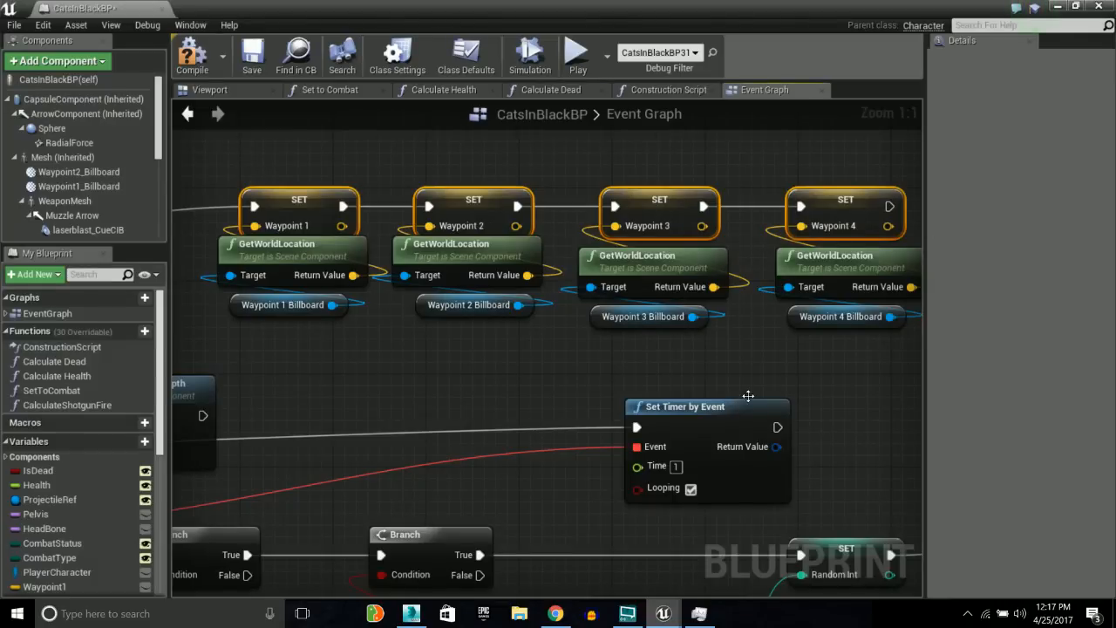
View the cat character in the blueprint's Viewport and inspect the waypoint billboards around it
click(229, 92)
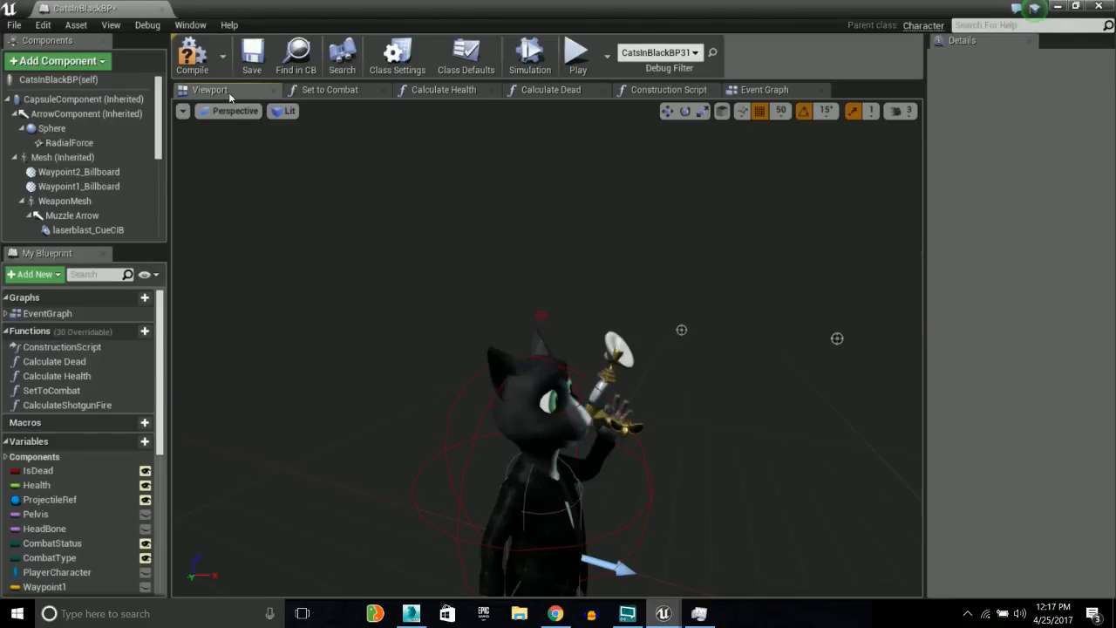
click(681, 329)
right_drag(681, 330, 589, 288)
click(325, 421)
click(639, 378)
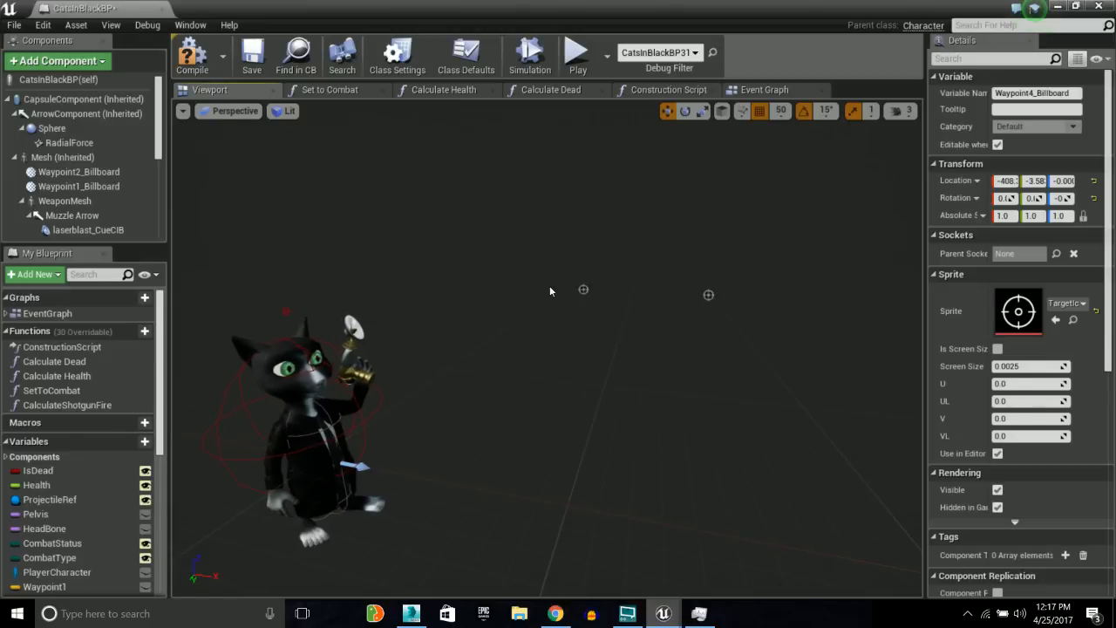
Return to the Event Graph and highlight the four waypoint SET nodes to trace their execution order
click(765, 89)
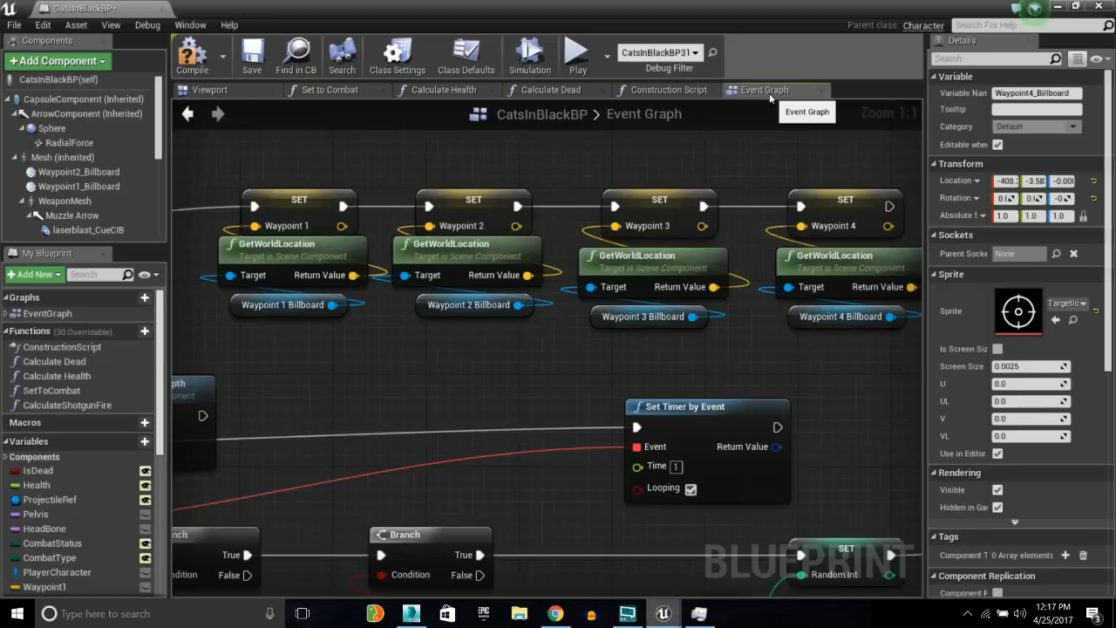
right_drag(367, 173, 344, 222)
drag(273, 188, 847, 242)
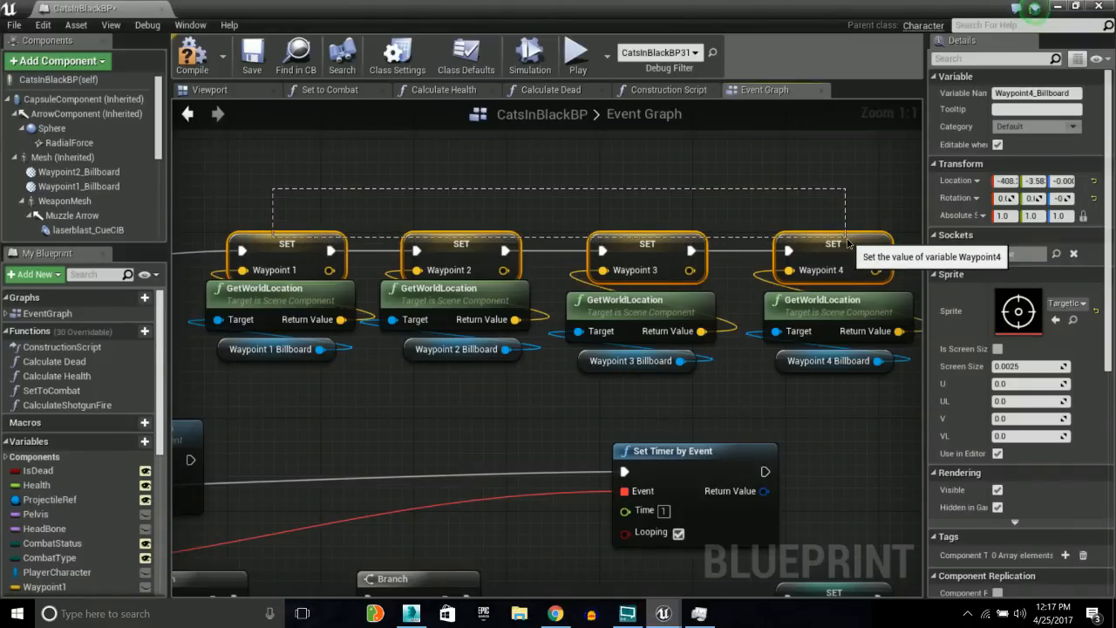
drag(848, 244, 300, 218)
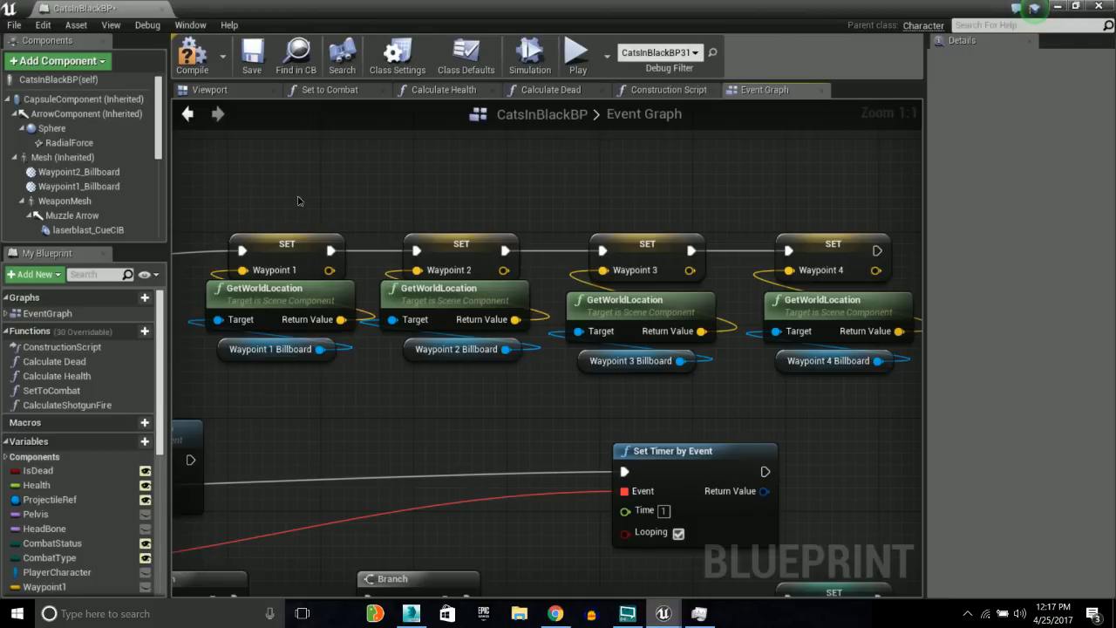
drag(534, 246, 794, 260)
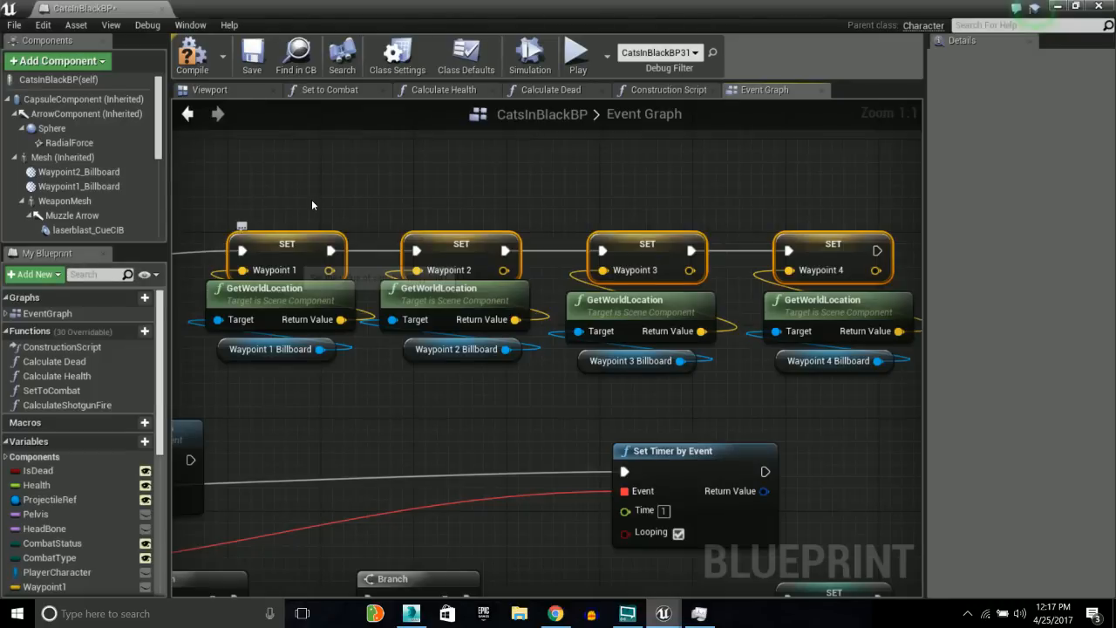
right_drag(311, 199, 347, 205)
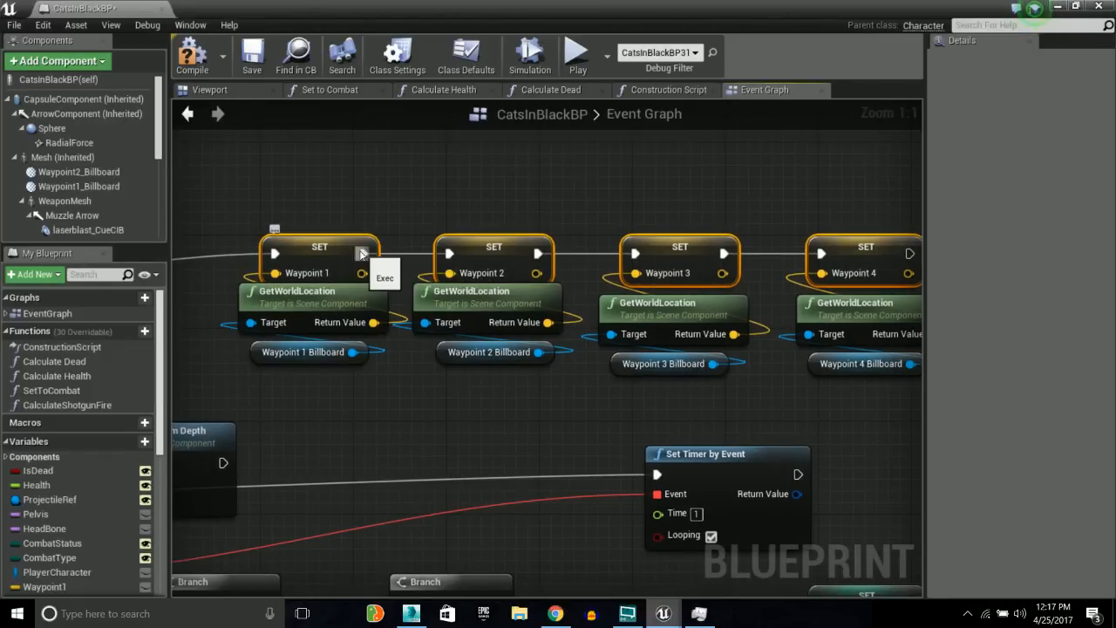
right_drag(462, 219, 434, 216)
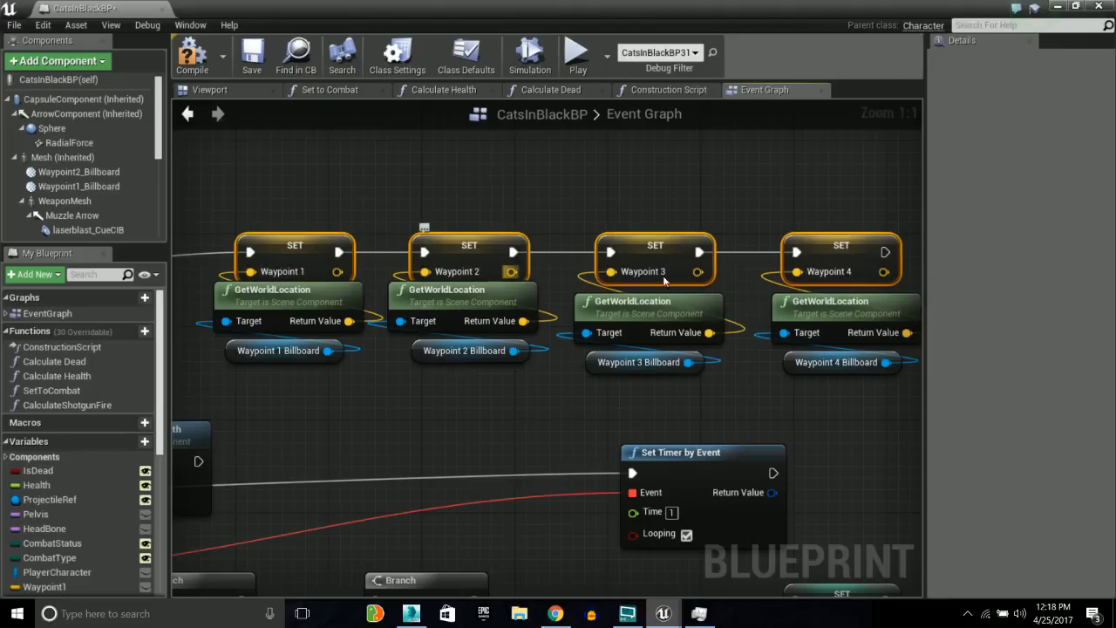
Select the cat's Mesh component in the blueprint Viewport and look through its details and materials
click(232, 92)
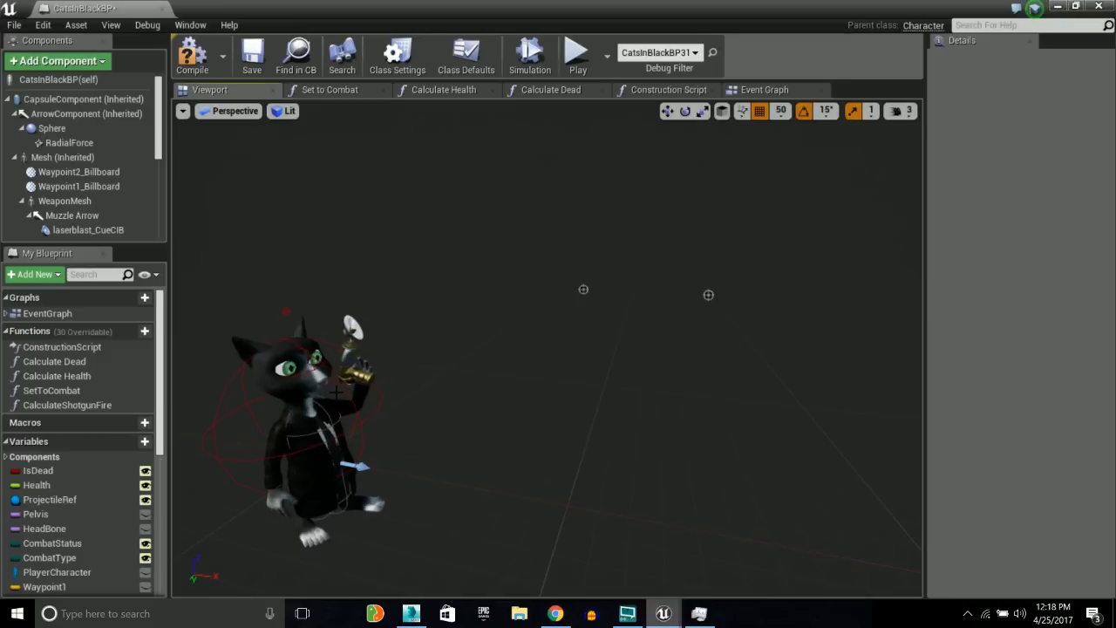
click(350, 431)
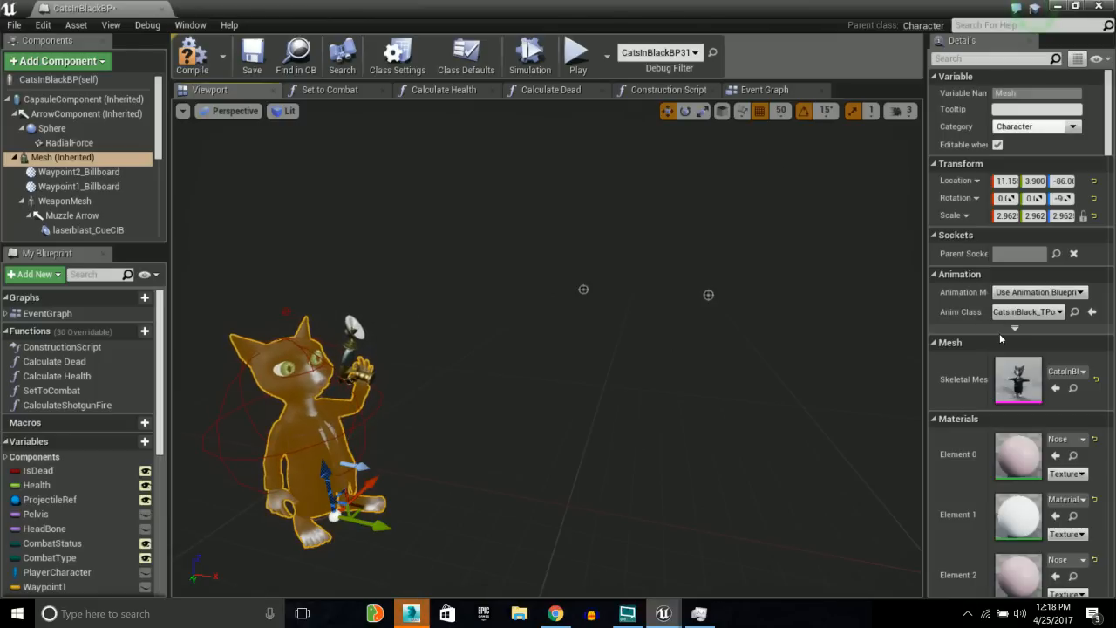
scroll(1002, 345, down, 6)
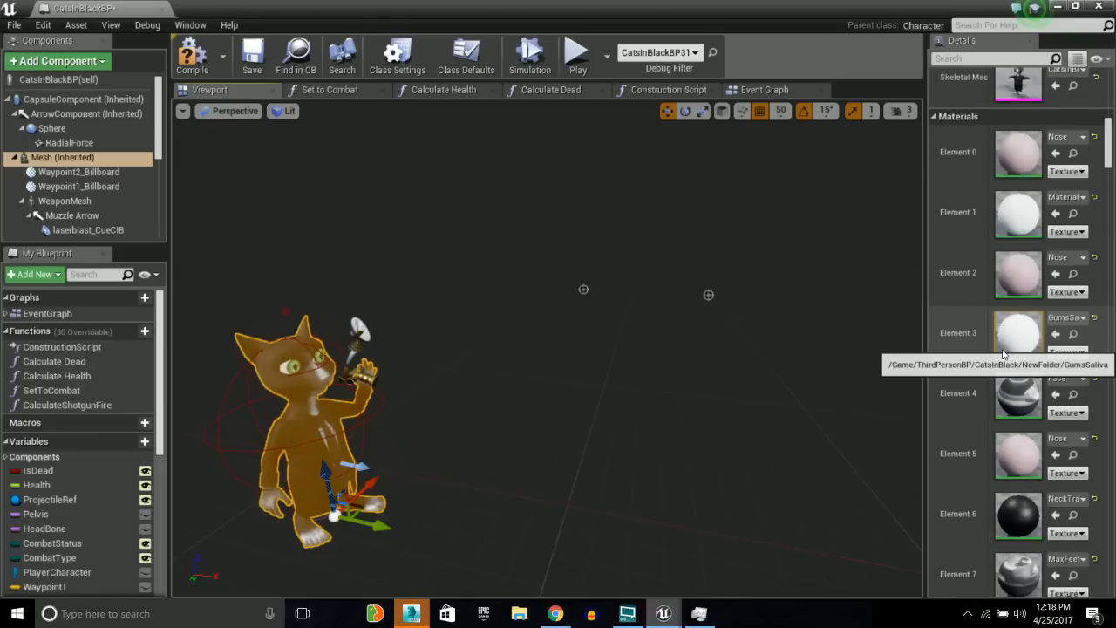
scroll(1002, 355, down, 10)
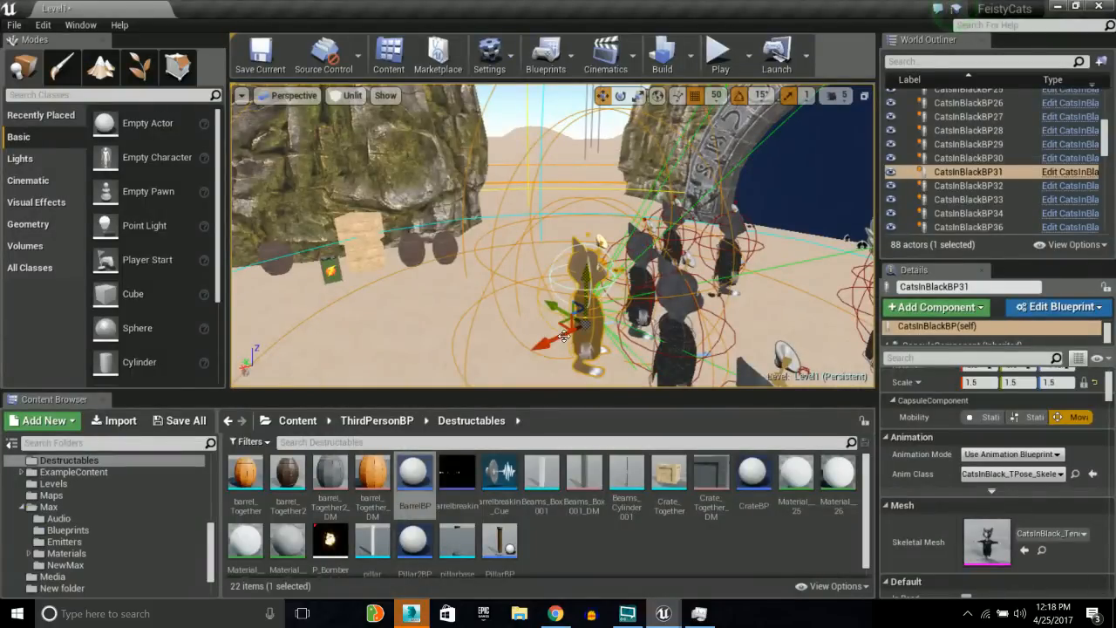
Move CatsInBlackBP31 away from the other cats in the level and enlarge the Details panel
drag(563, 335, 486, 258)
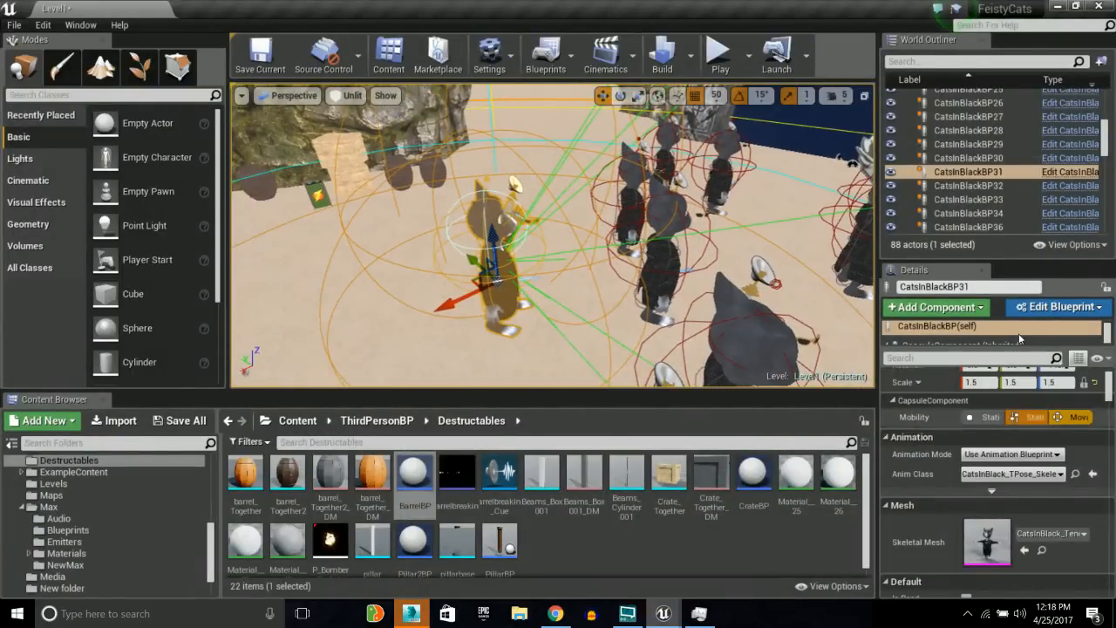
drag(1019, 263, 1016, 148)
key(s)
mouse_move(518, 244)
right_down()
mouse_move(520, 254)
mouse_move(518, 244)
right_up()
drag(599, 256, 398, 366)
right_drag(398, 366, 403, 383)
key(w)
right_drag(469, 176, 546, 227)
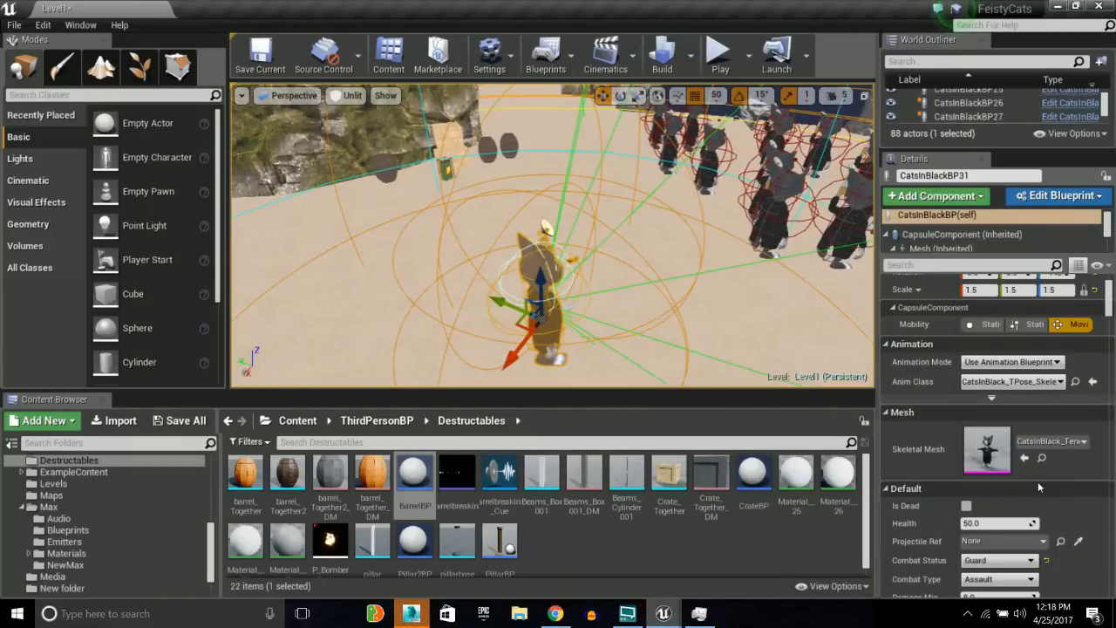
Set the Combat Status of CatsInBlackBP31 to Patrol
scroll(1006, 469, down, 3)
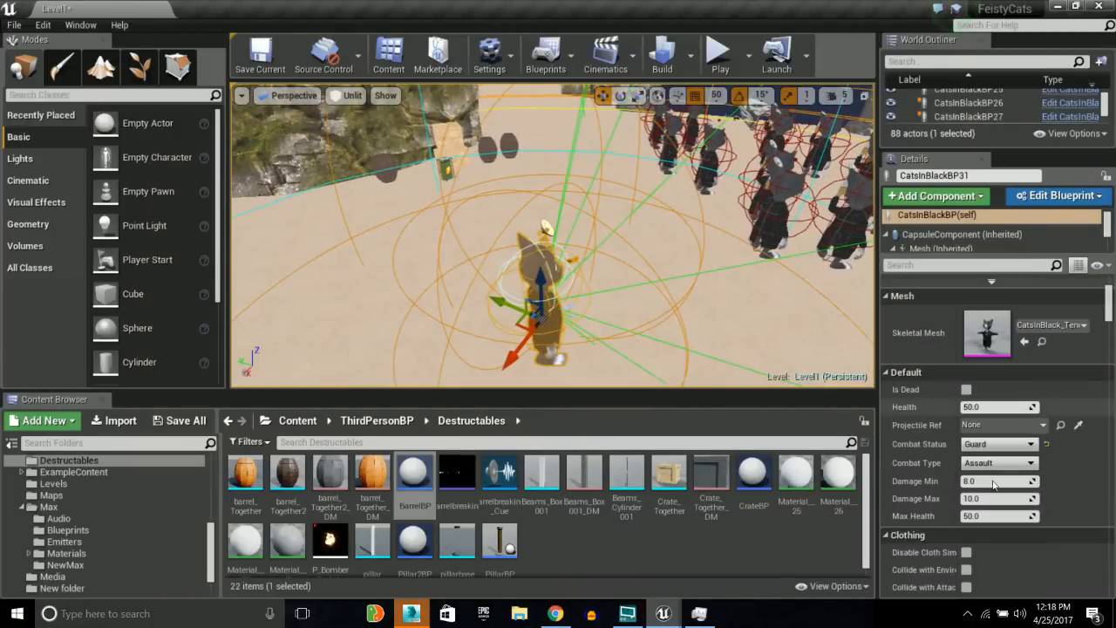
click(966, 446)
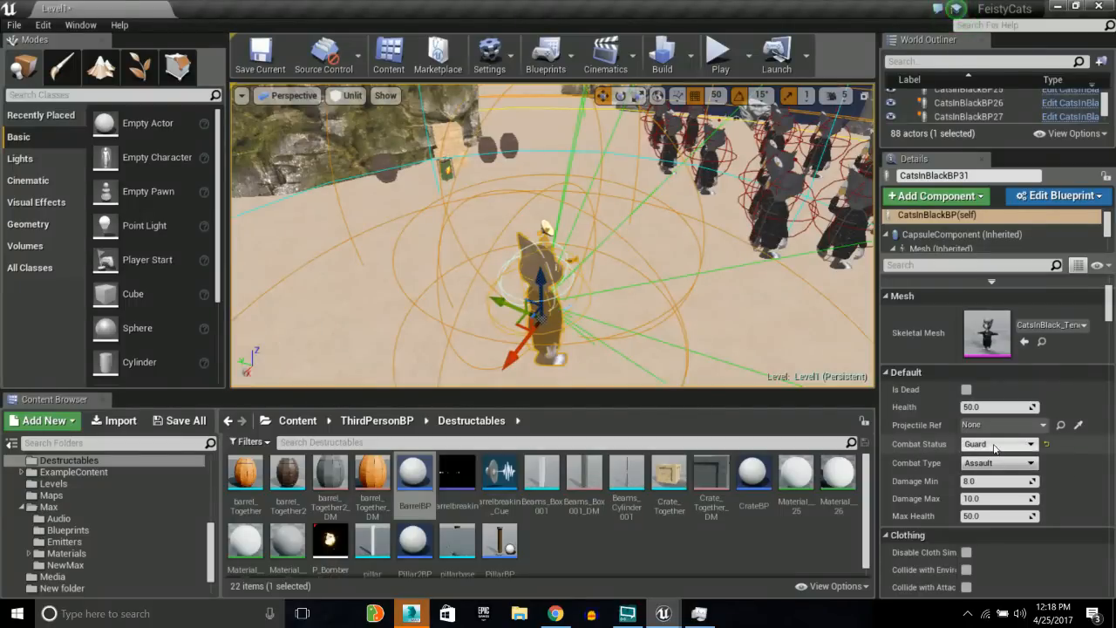
click(983, 466)
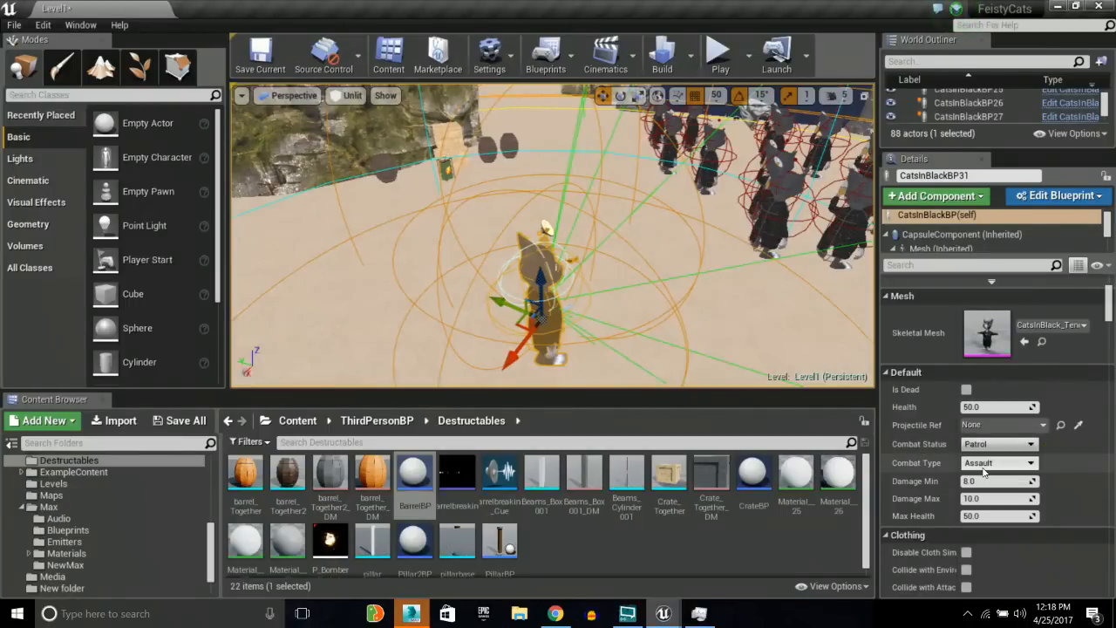
Move CatsInBlackBP31 farther from the group across the open sand, and dismiss the editor's error dialog
right_drag(697, 279, 784, 301)
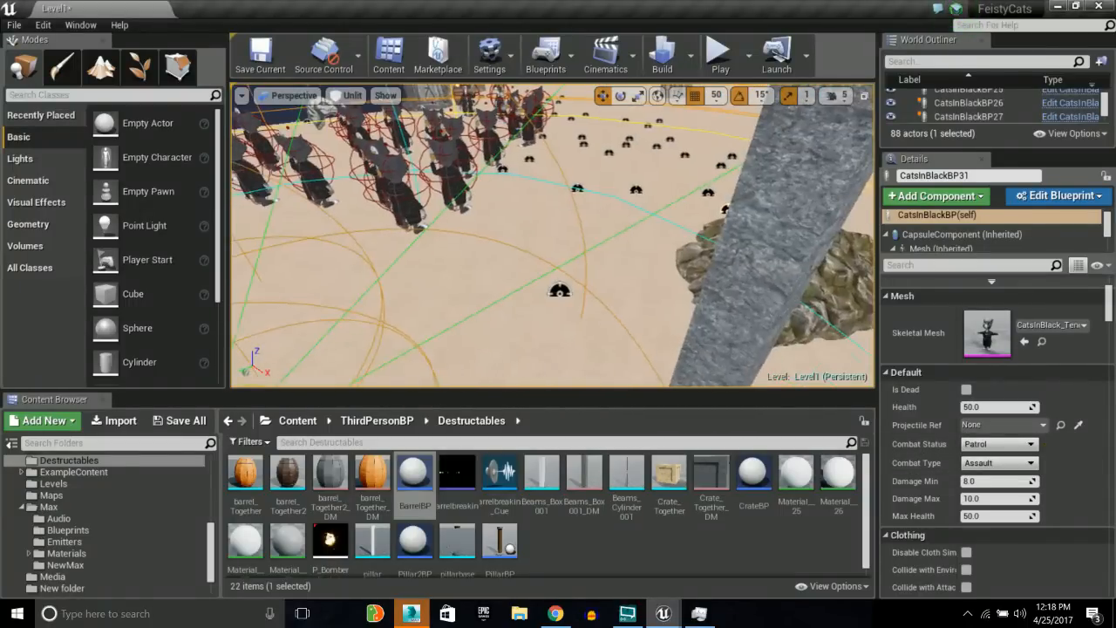
key(s)
right_drag(450, 274, 448, 275)
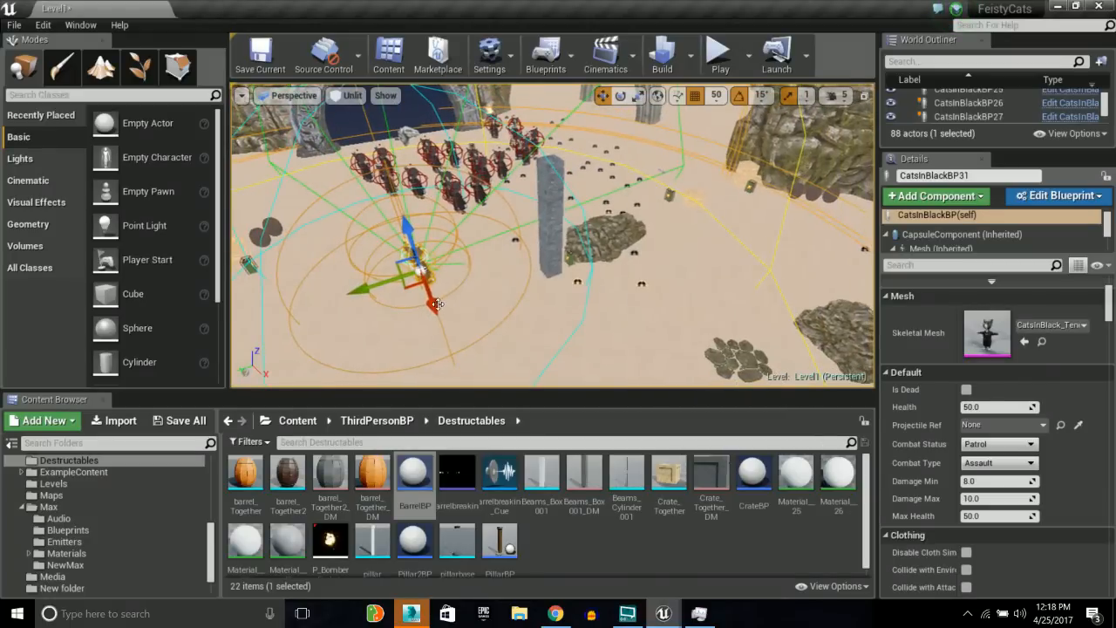
drag(433, 305, 464, 377)
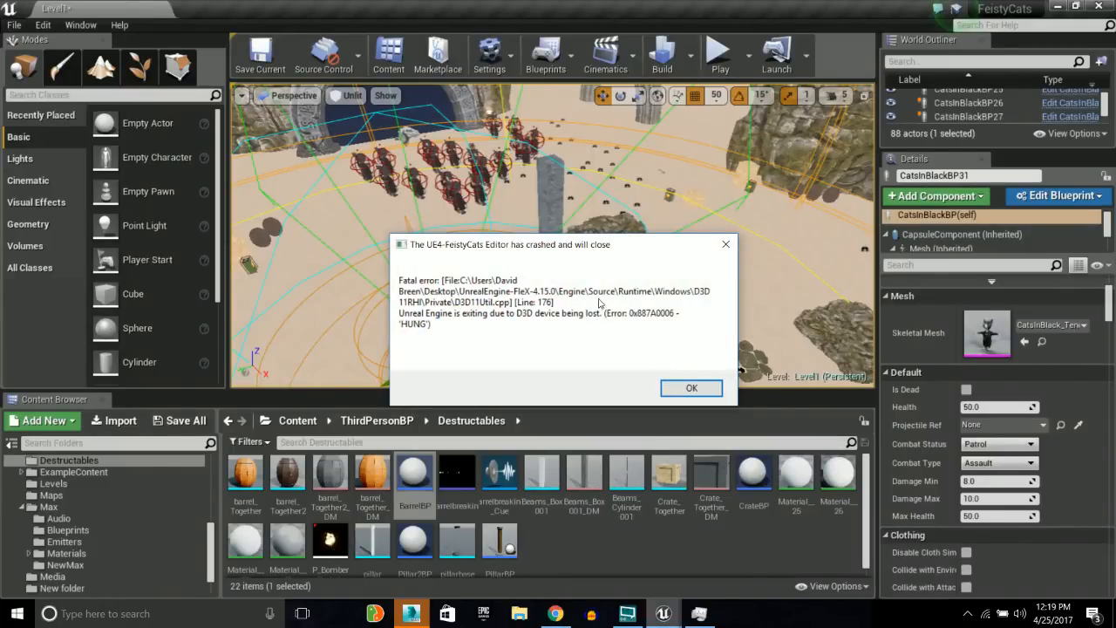
click(690, 389)
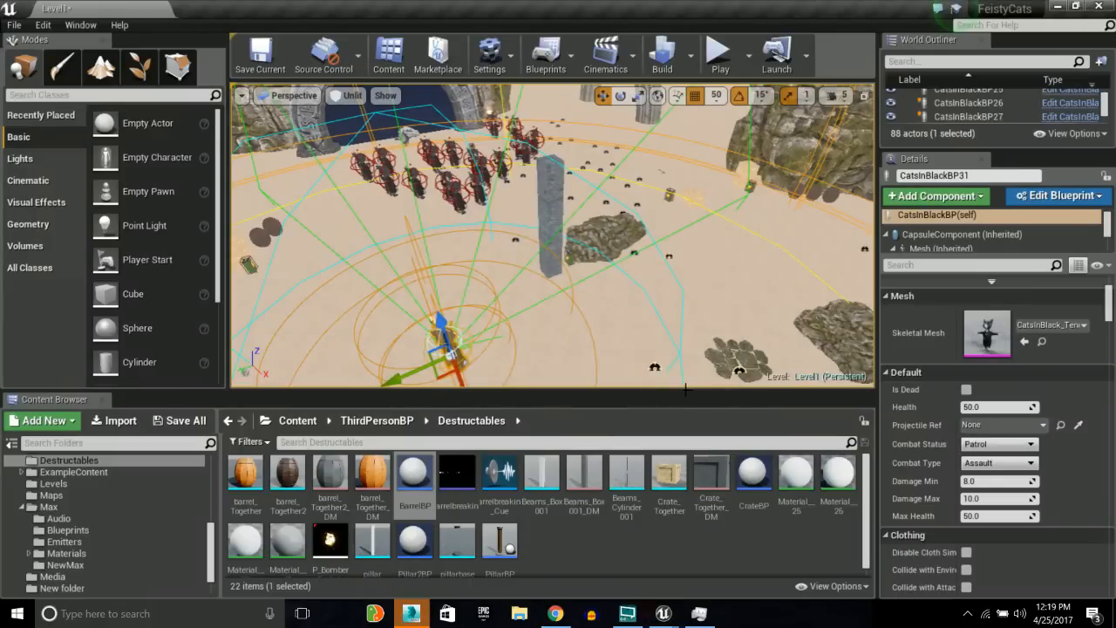
Switch to 3ds Max, then open Task Manager and examine the running processes and their resource usage
click(412, 613)
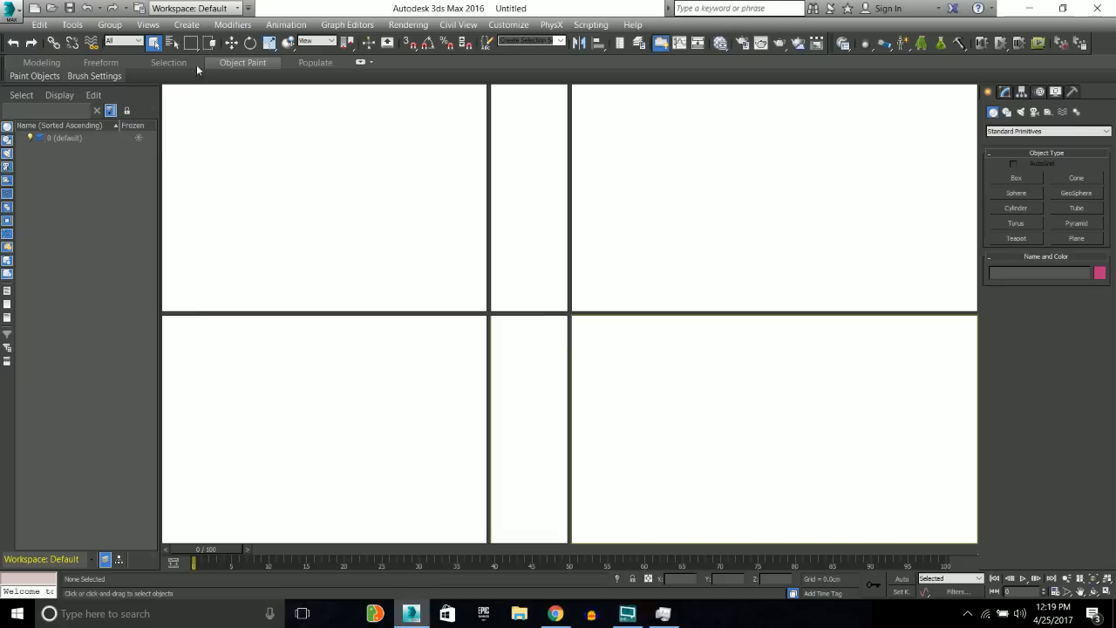
key(ctrl+shift+Escape)
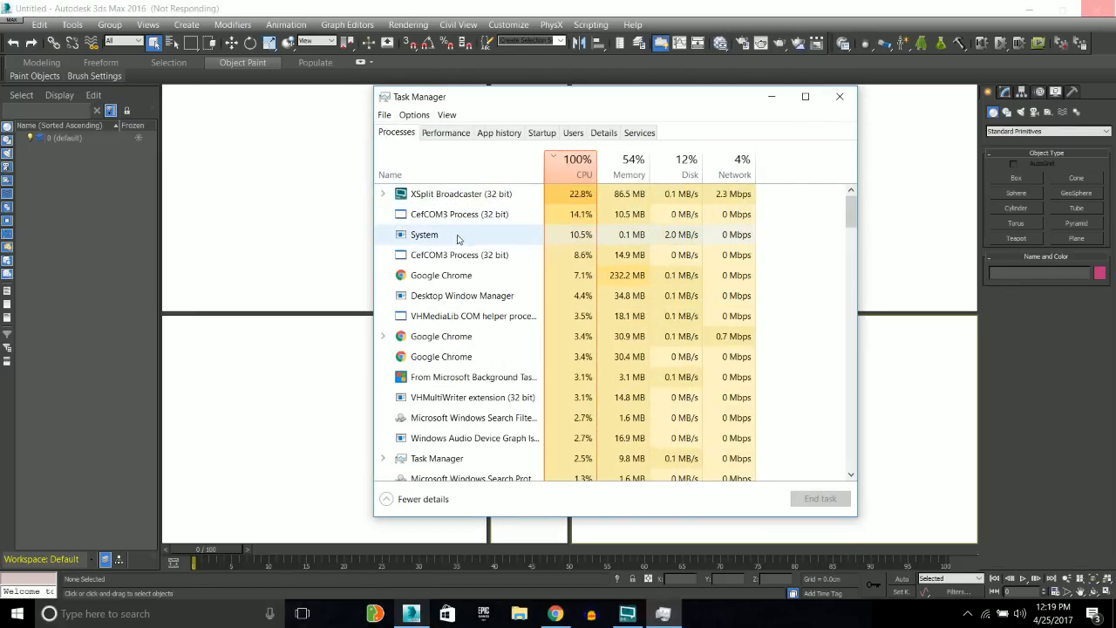
click(384, 195)
click(383, 196)
click(440, 132)
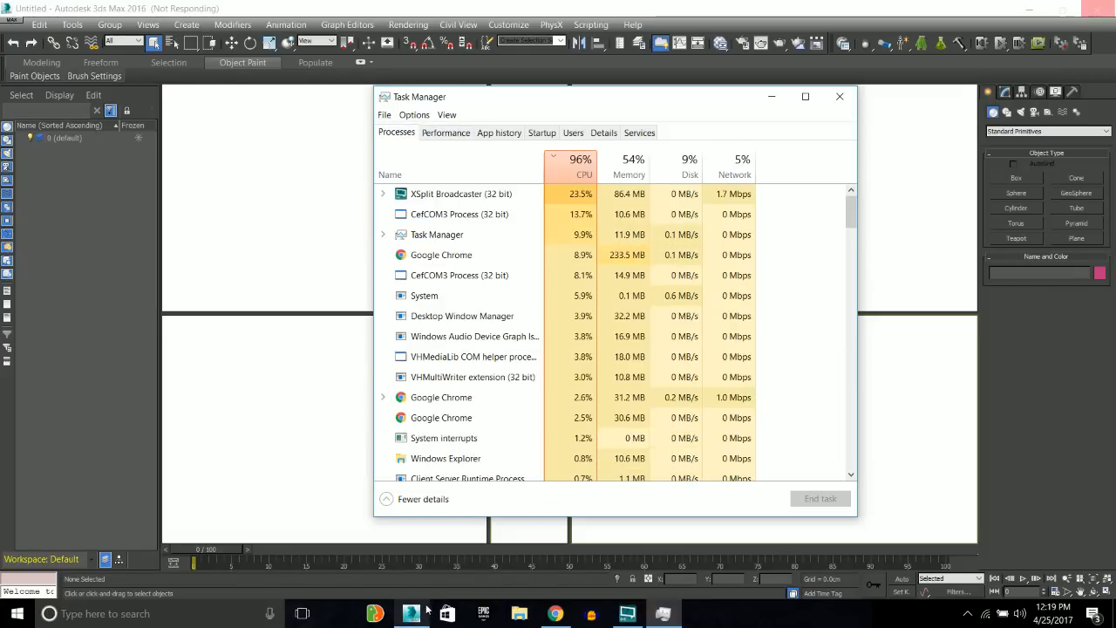
Look through the Task Manager process list sorted by name, and sort it by CPU usage again
scroll(523, 327, down, 4)
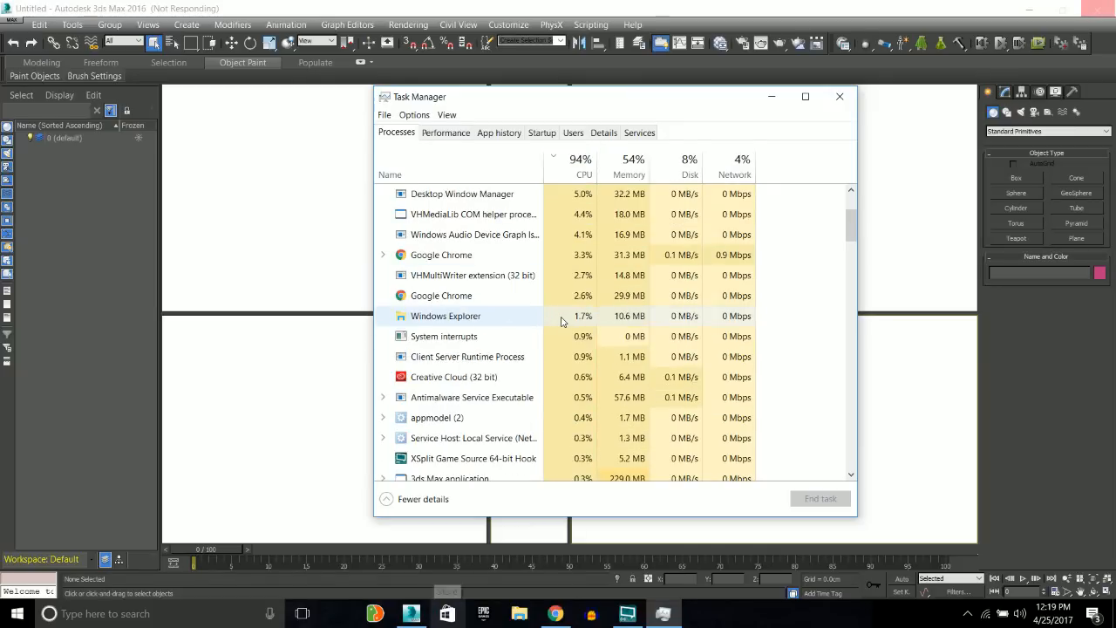
click(428, 174)
scroll(460, 244, up, 2)
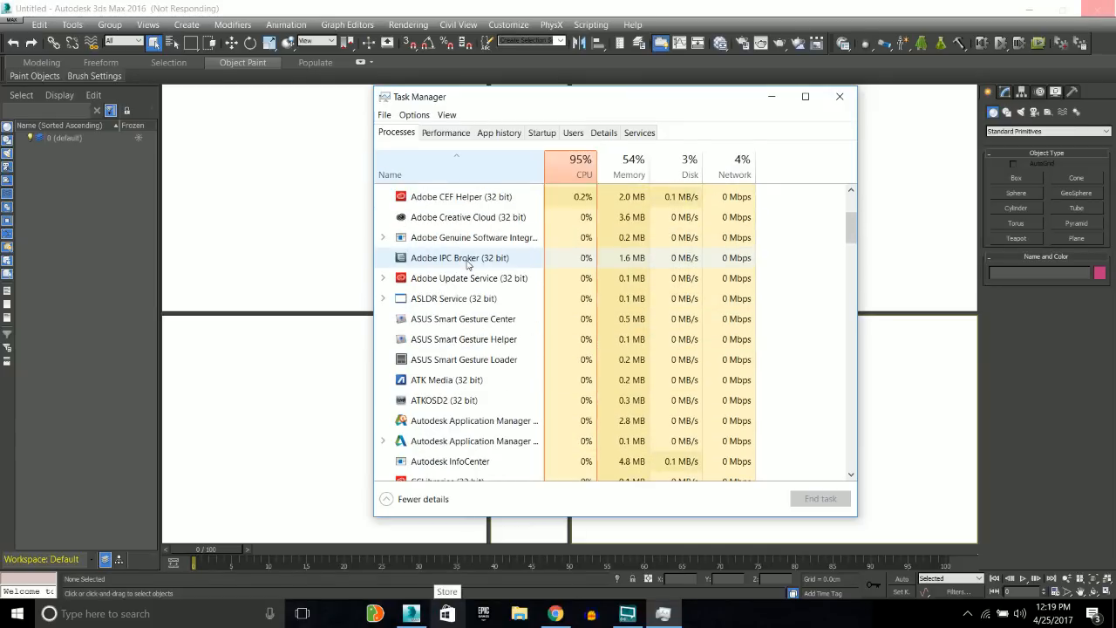
click(590, 174)
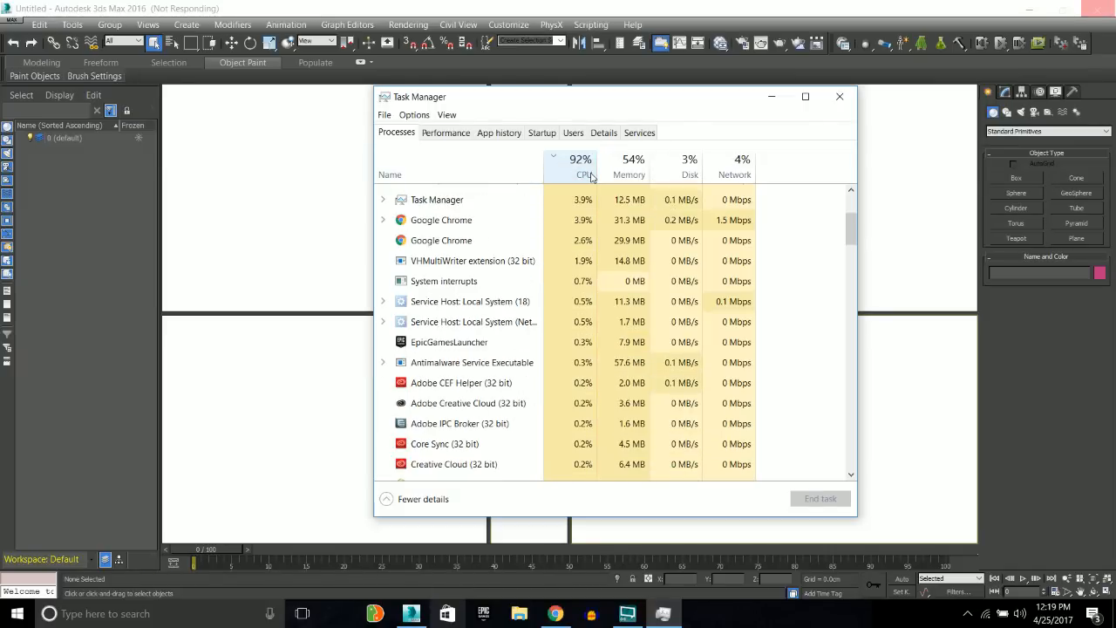
Inspect the two CefCOM3 Process entries among the processes using the most CPU, and close Task Manager
scroll(831, 256, down, 2)
drag(854, 262, 837, 202)
click(377, 218)
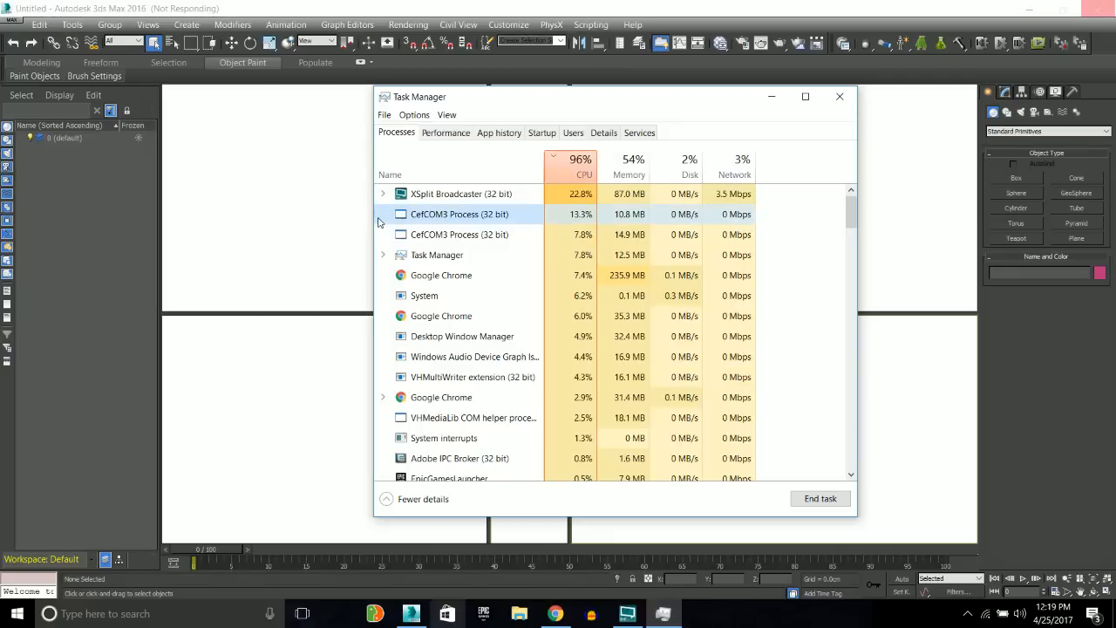
click(379, 234)
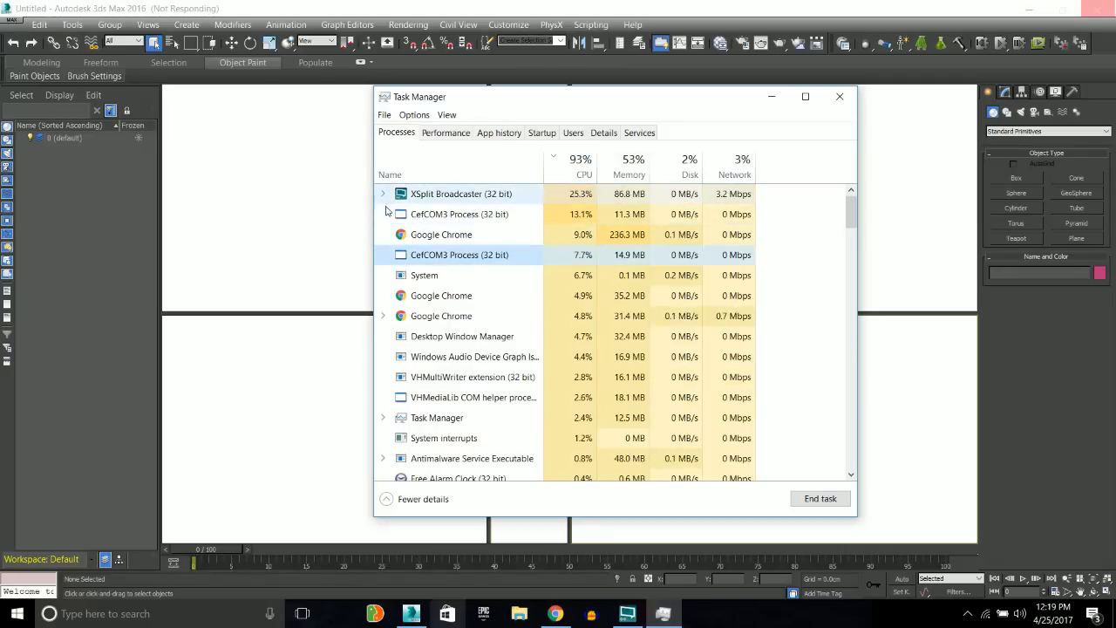
click(839, 96)
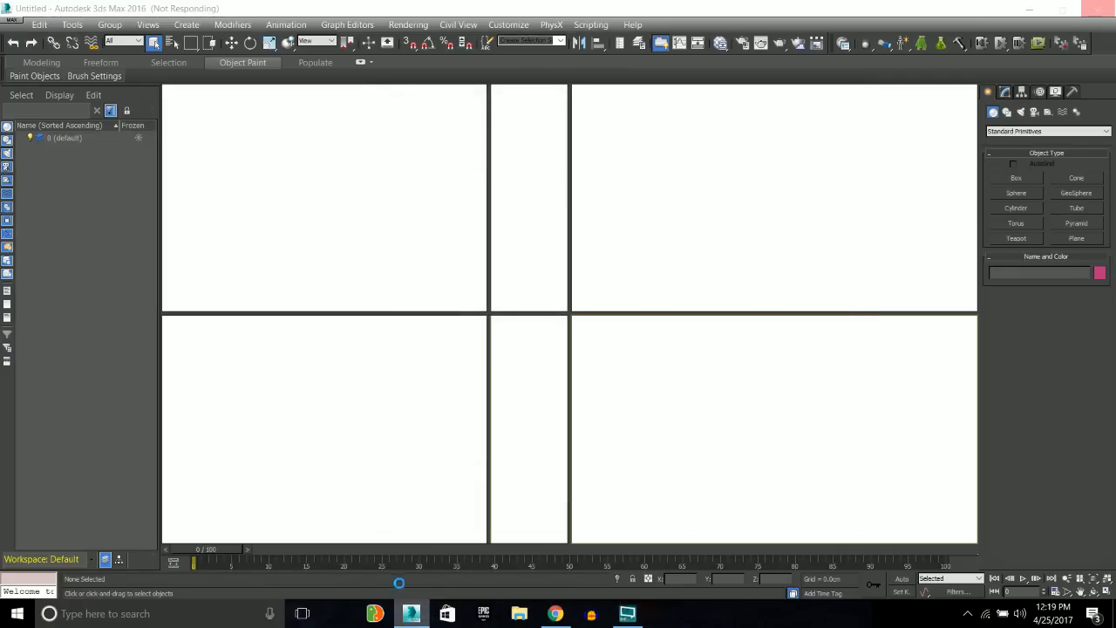
Close the unresponsive 3ds Max 2016 window and end its process
right_click(411, 613)
click(375, 583)
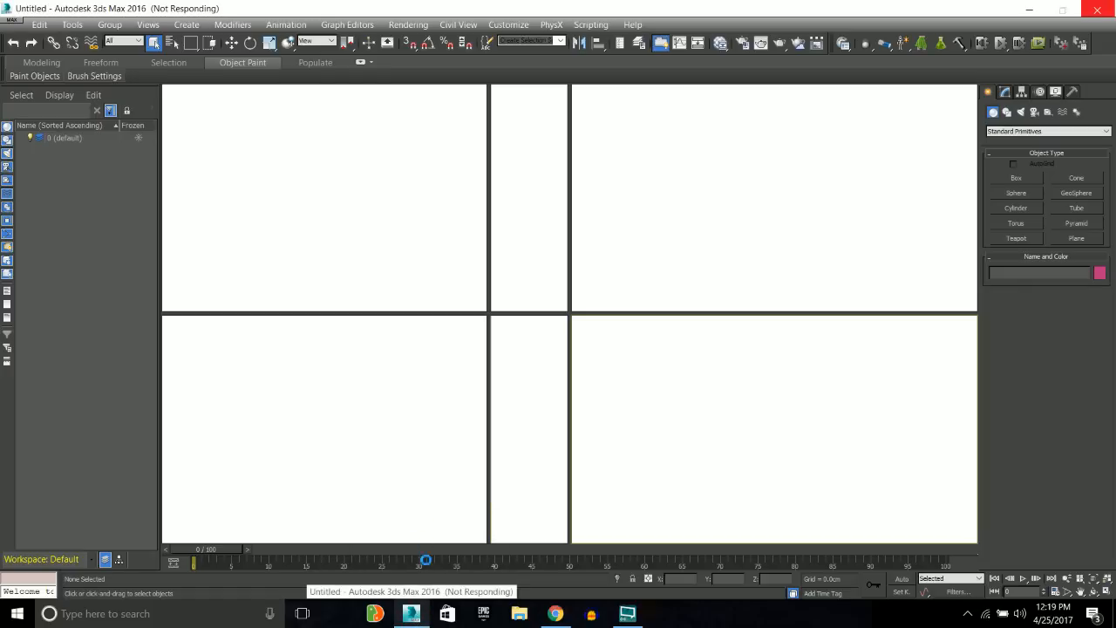
right_click(412, 615)
click(404, 587)
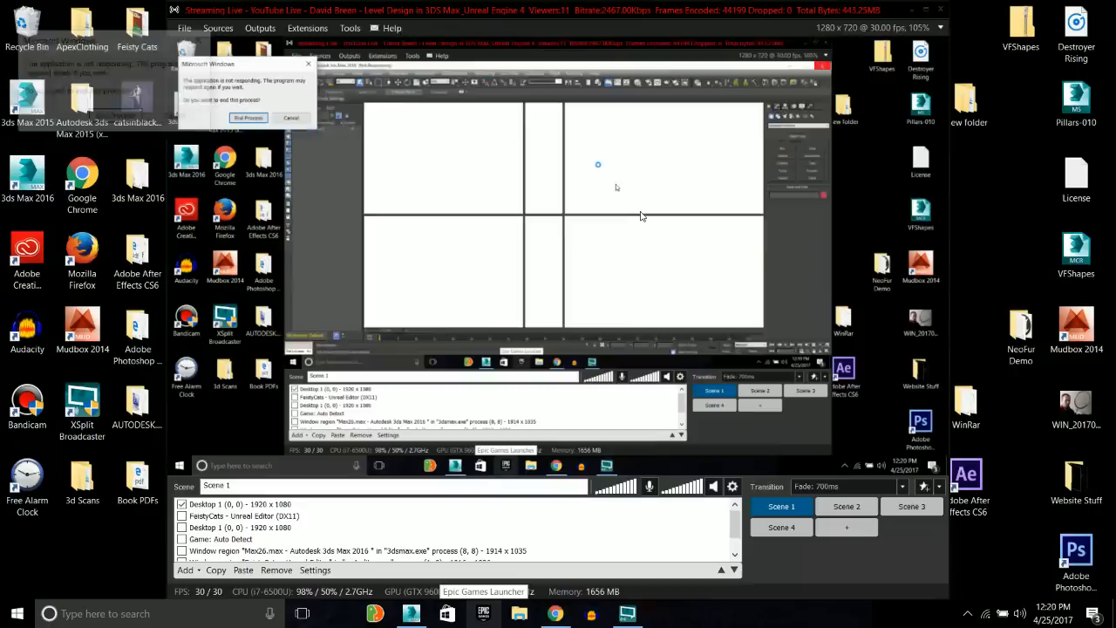
Uncover the desktop behind the XSplit window, launch the FeistyCats project from its shortcut, and maximize XSplit again
drag(825, 10, 774, 206)
double_click(455, 108)
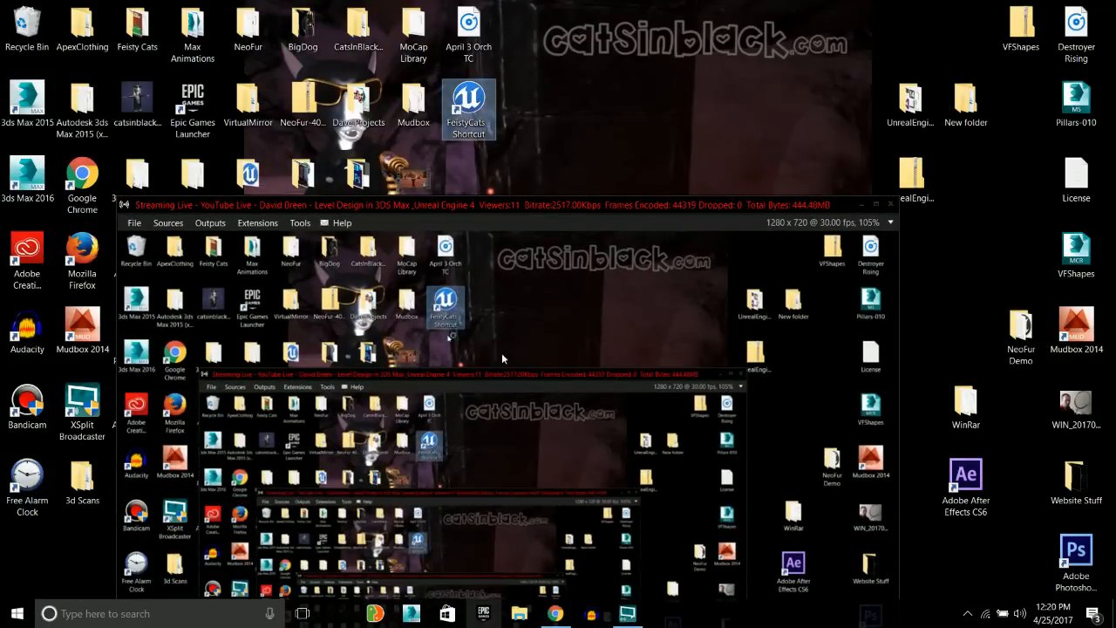
click(875, 204)
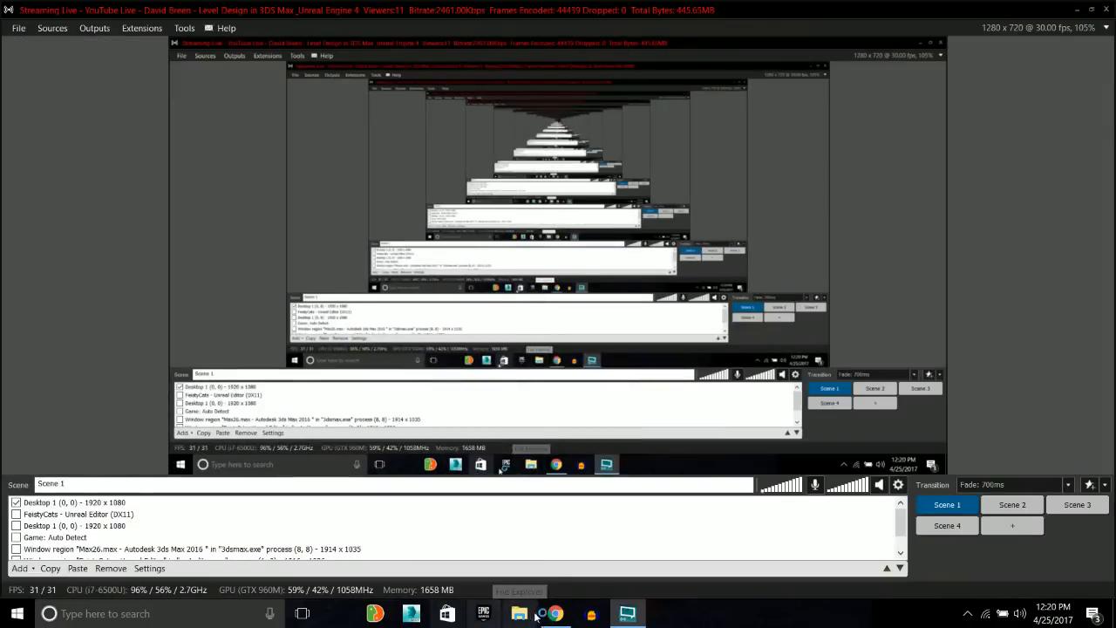